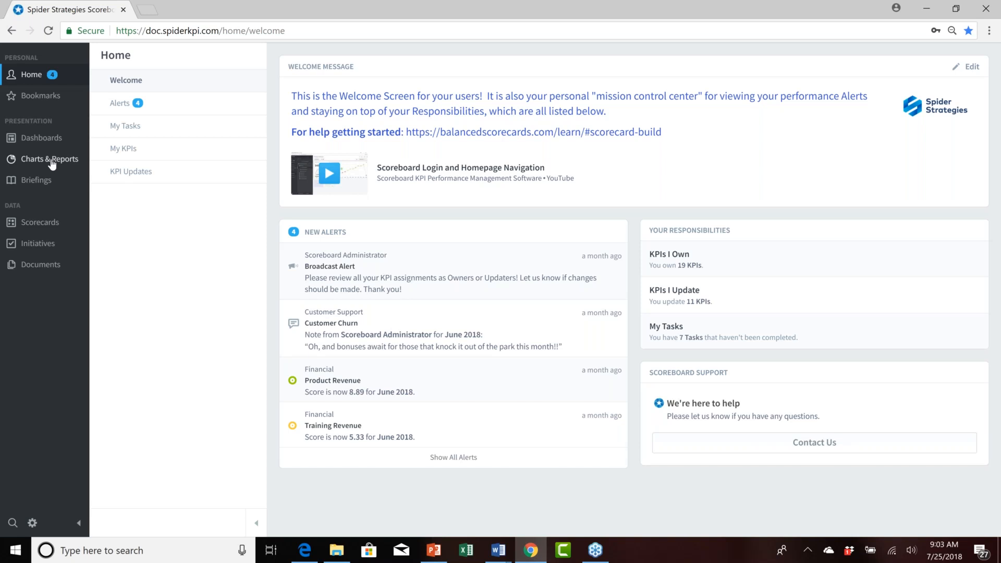
Open the Charts & Reports section, switch to Bookmarks, and open the Chart Comparison of Revenue Numbers bookmark.
{"action": "left_click", "coordinate": [52, 163]}
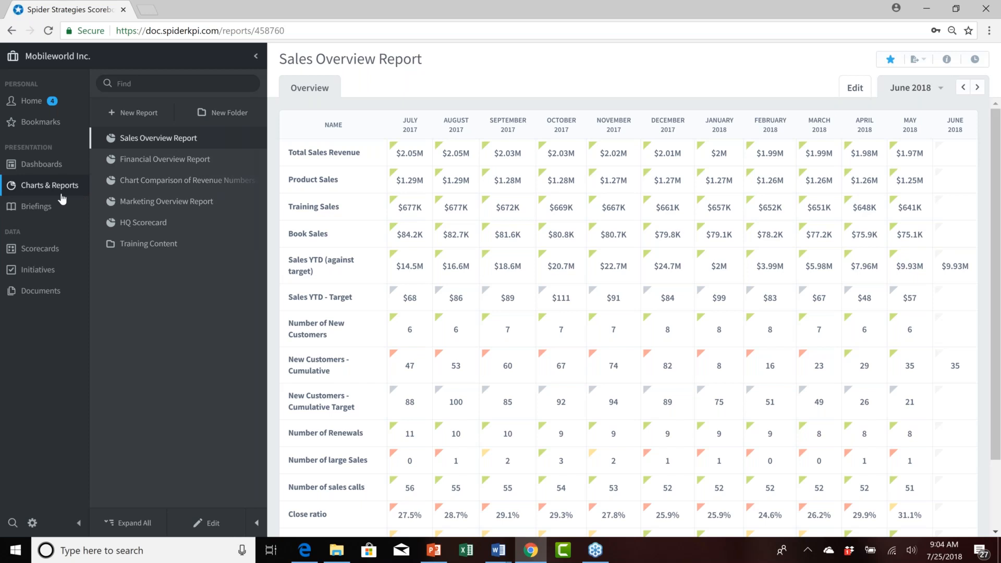
{"action": "left_click", "coordinate": [51, 124]}
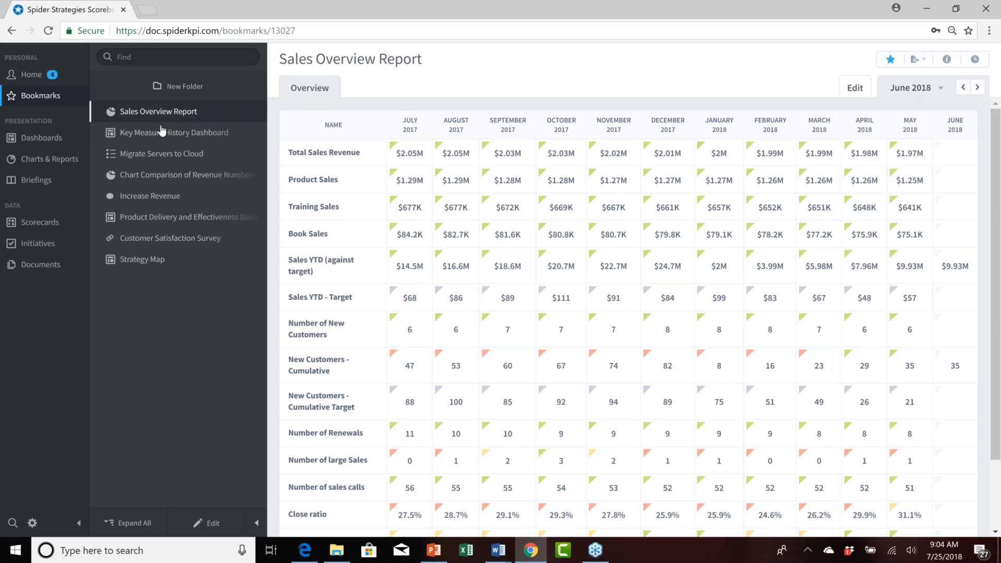
{"action": "left_click", "coordinate": [159, 177]}
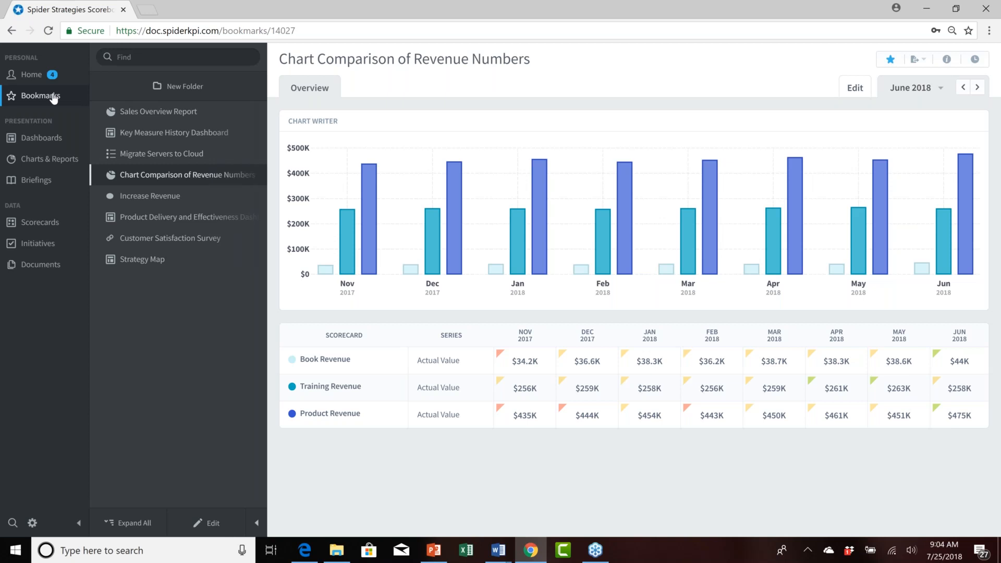
Open the Annual KPI Data Report from the Out of Box Reports folder inside Training Content.
{"action": "left_click", "coordinate": [56, 166]}
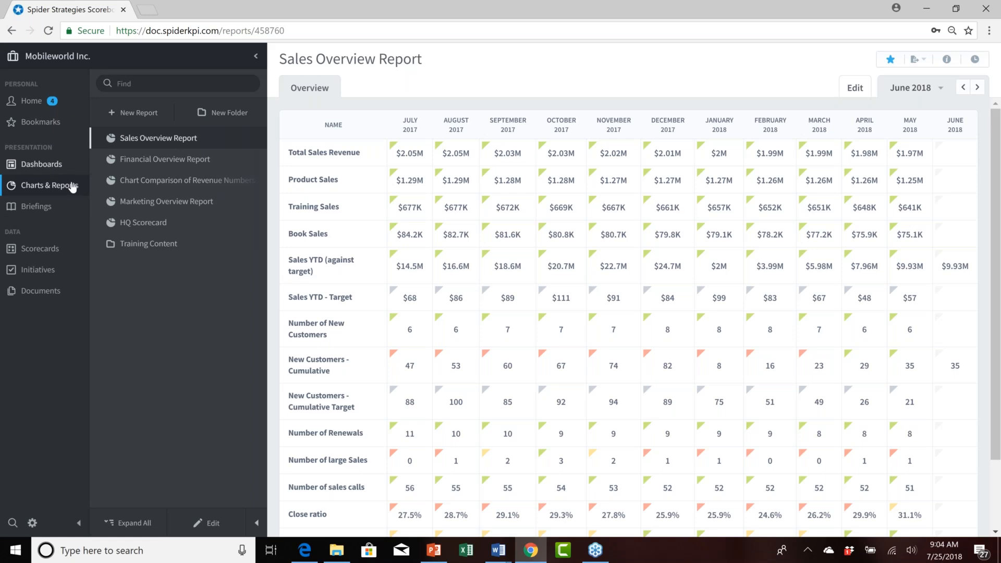
{"action": "left_click", "coordinate": [108, 246]}
{"action": "left_click", "coordinate": [110, 265]}
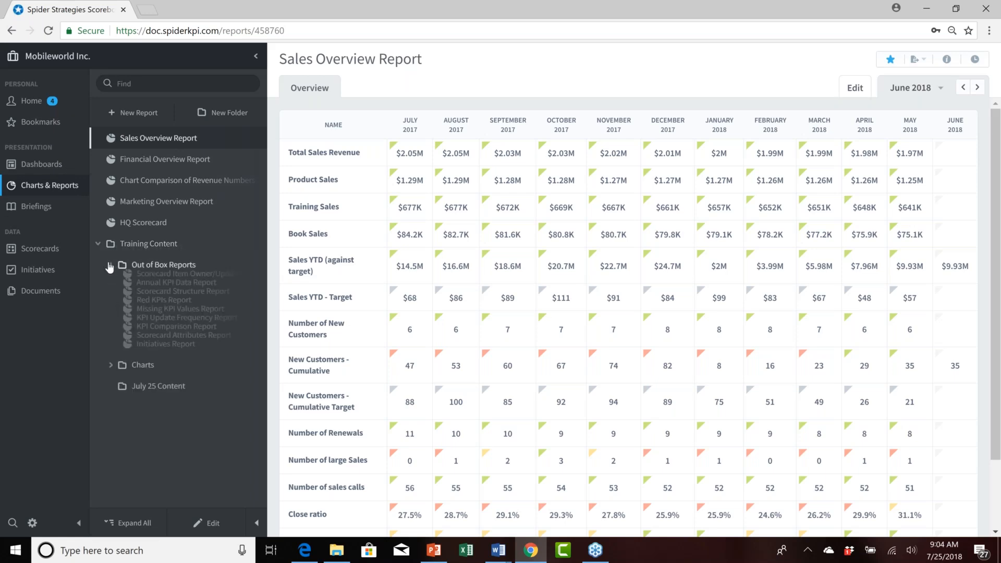
{"action": "left_click", "coordinate": [174, 310]}
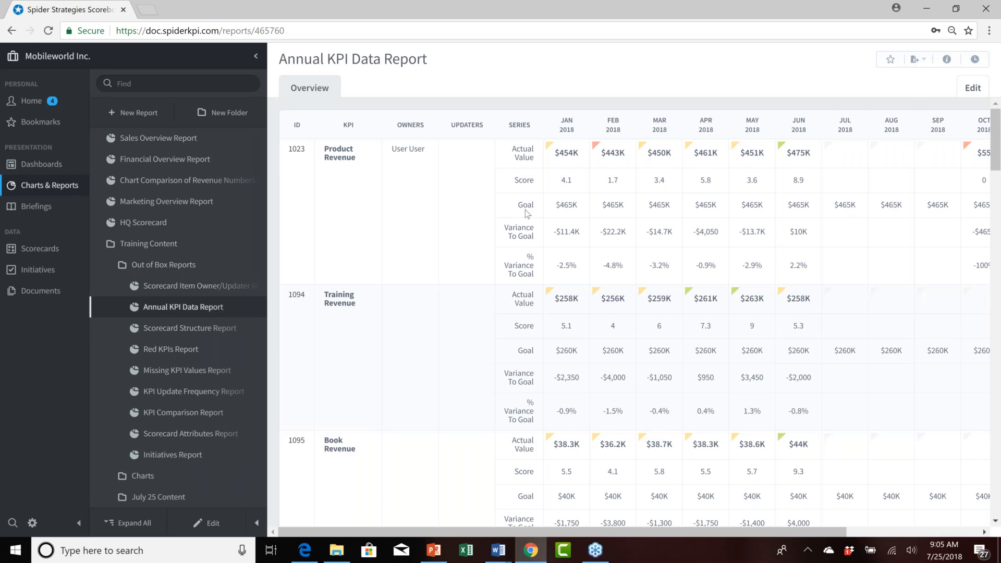
Bookmark the Annual KPI Data Report and open it from the bookmarks list.
{"action": "left_click", "coordinate": [891, 61]}
{"action": "left_click", "coordinate": [45, 126]}
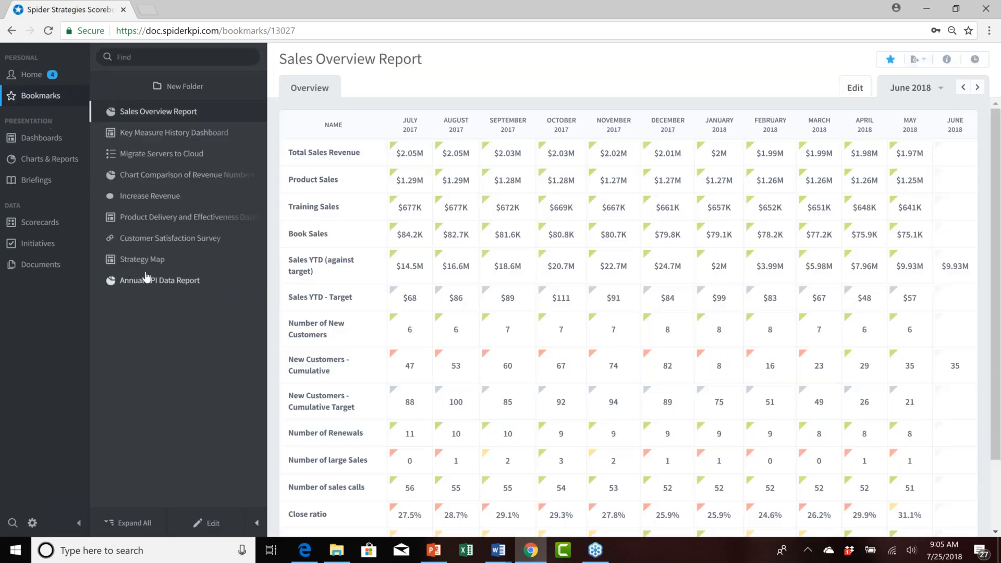
{"action": "left_click", "coordinate": [152, 283]}
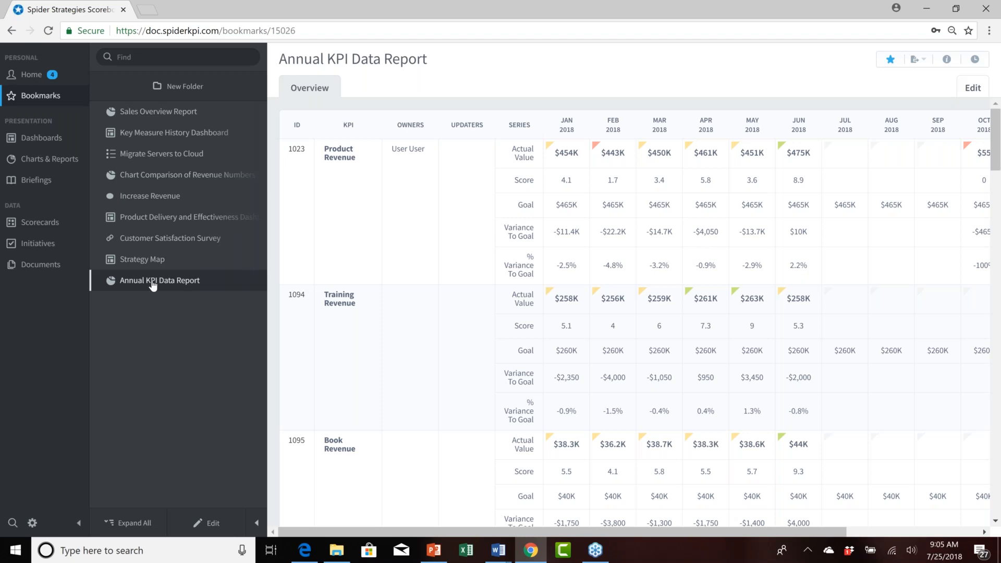
Open the Charts & Reports Content on Dashboard and browse its Report widget choices in edit mode.
{"action": "left_click", "coordinate": [50, 142]}
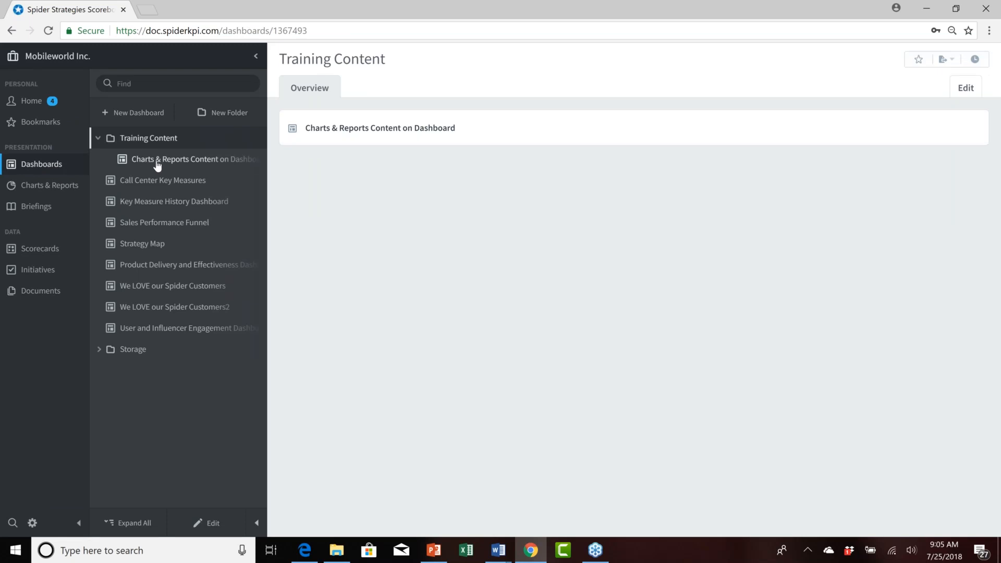
{"action": "left_click", "coordinate": [187, 162]}
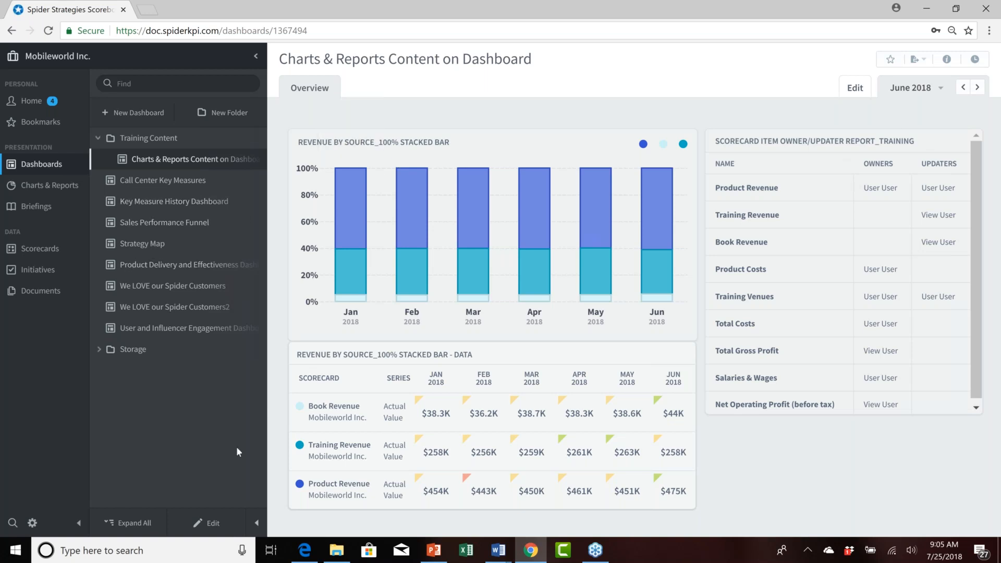
{"action": "left_click", "coordinate": [214, 524]}
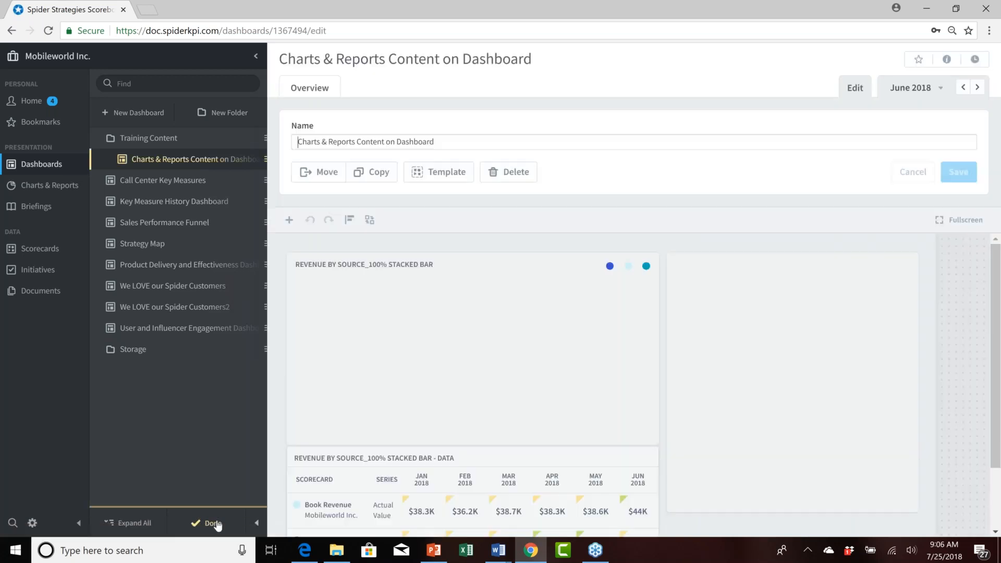
{"action": "left_click", "coordinate": [289, 220]}
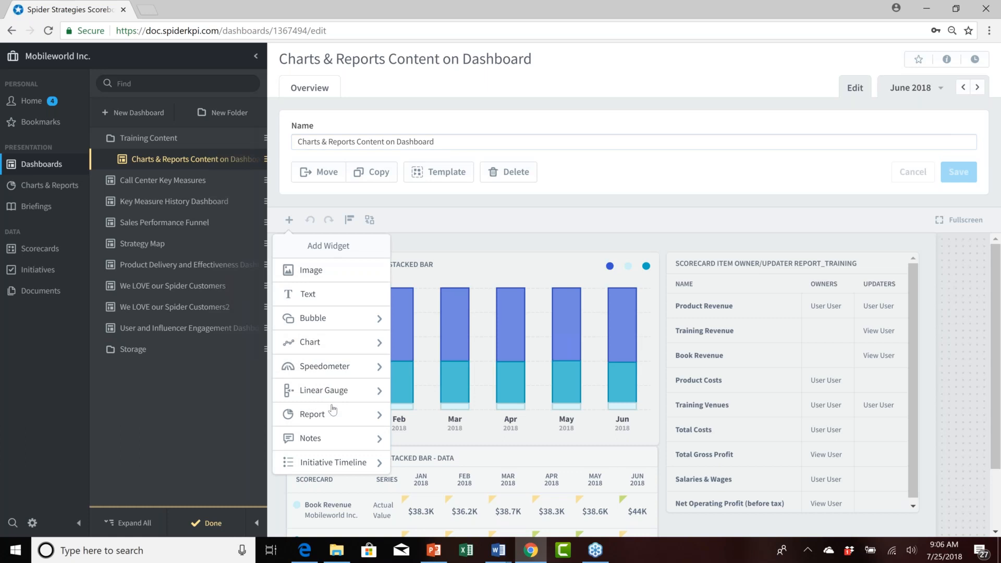
{"action": "left_click", "coordinate": [347, 415]}
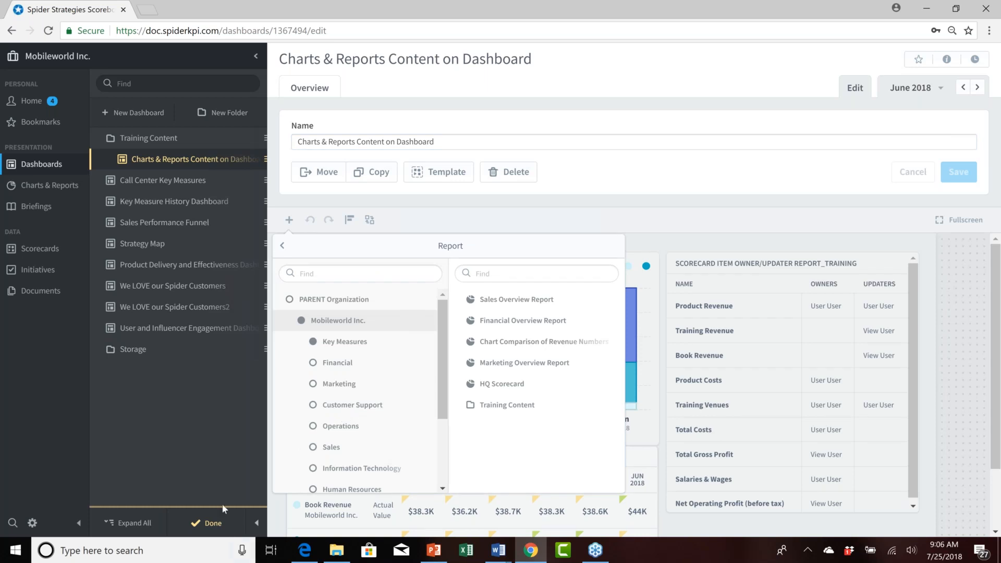
{"action": "left_click", "coordinate": [217, 523]}
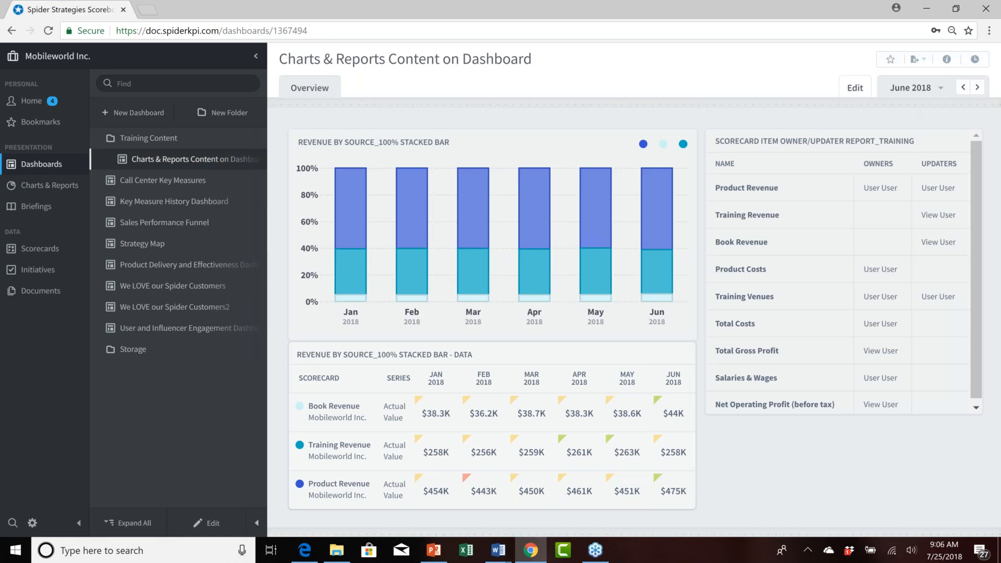
Open the Charts and Reports Briefing Example briefing from the Training Content folder.
{"action": "left_click", "coordinate": [42, 208]}
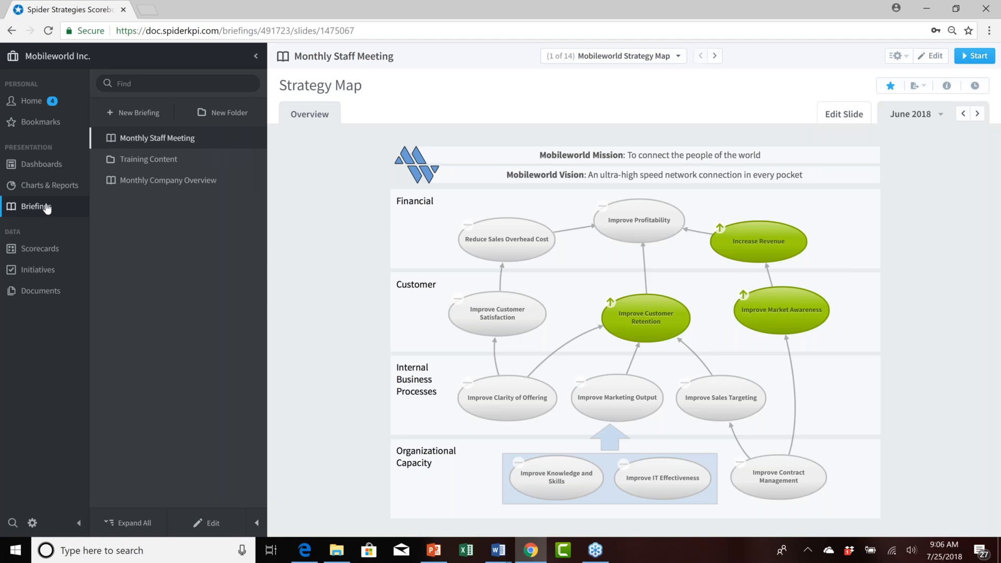
{"action": "left_click", "coordinate": [148, 161]}
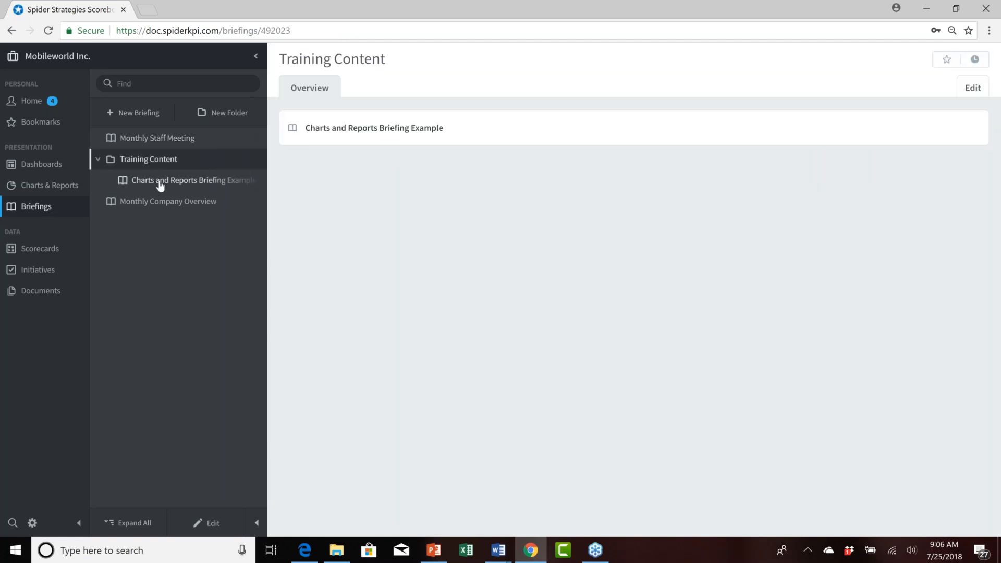
{"action": "left_click", "coordinate": [161, 182]}
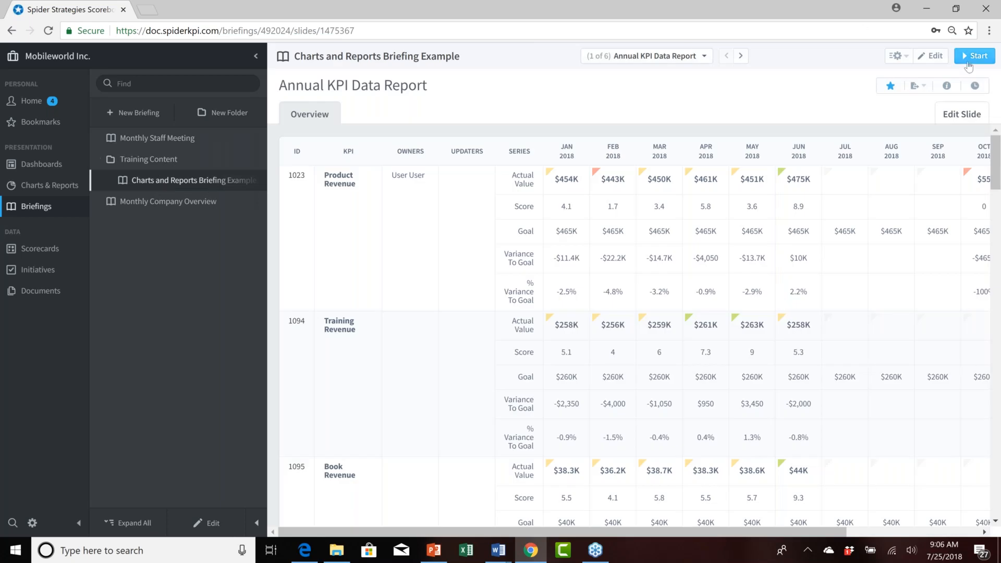
Present the briefing, step back one slide, and leave the presentation.
{"action": "left_click", "coordinate": [969, 57]}
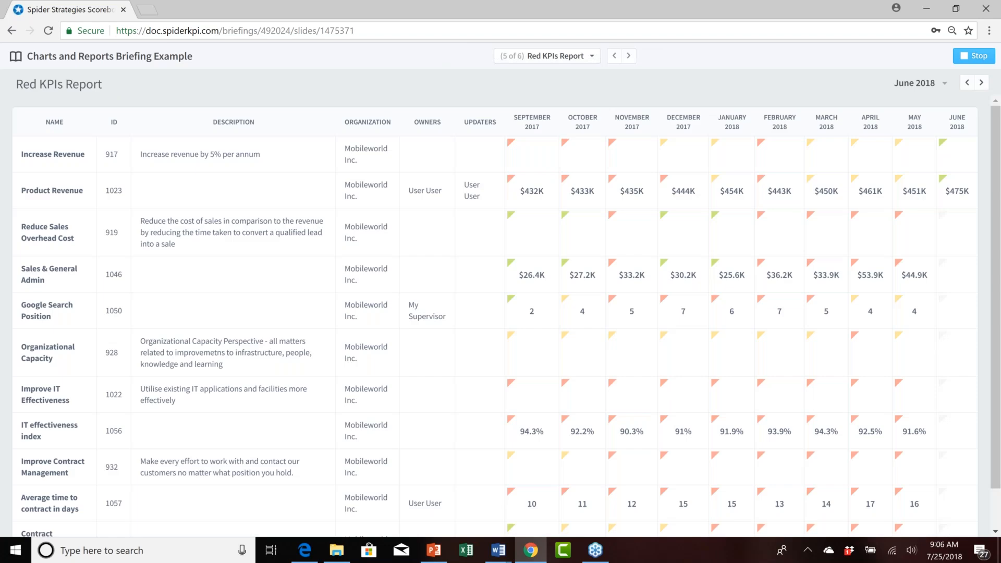
{"action": "key", "text": "Left"}
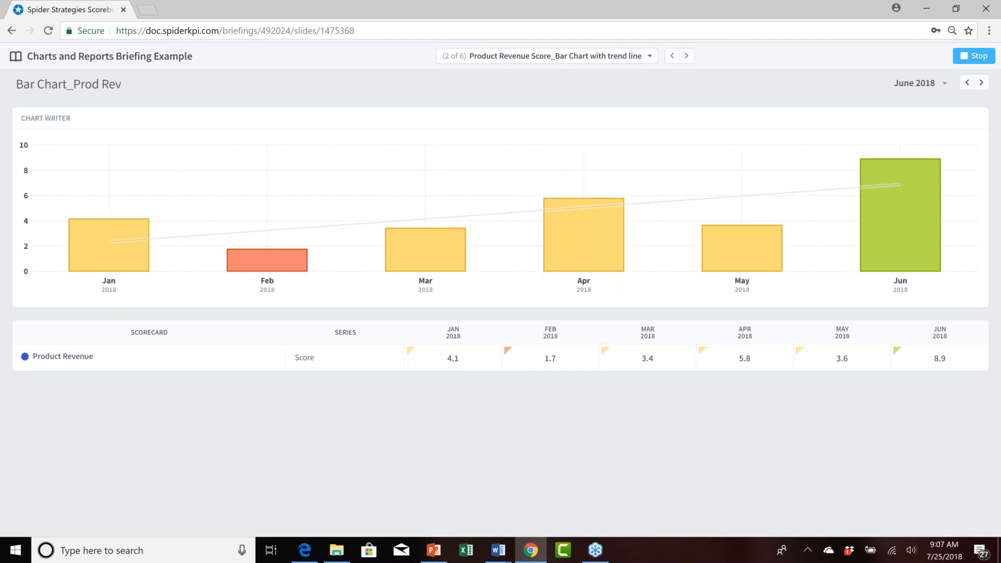
{"action": "key", "text": "Escape"}
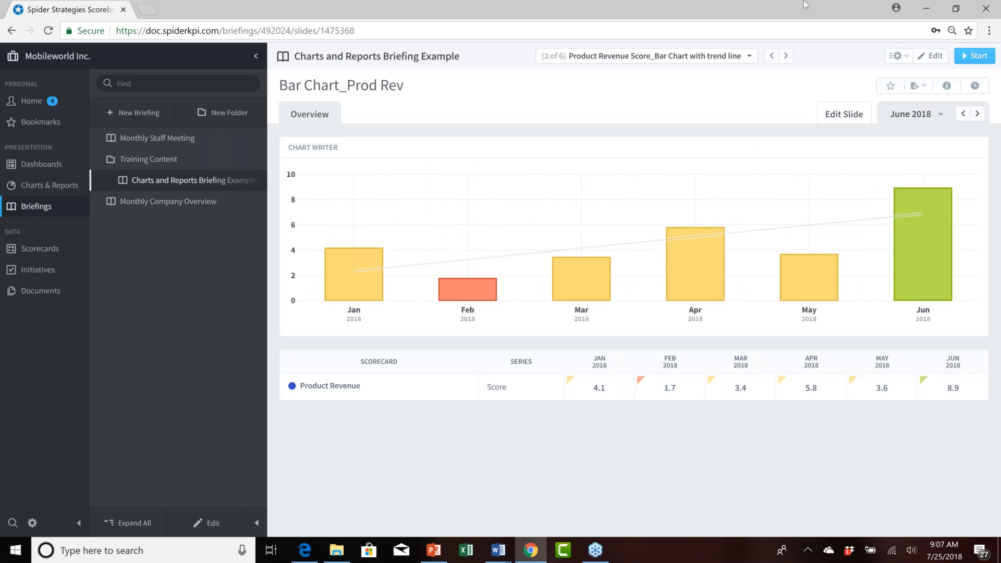
Expand the Training Content, Out of Box Reports and Charts report folders and open the Out of Box Reports folder.
{"action": "left_click", "coordinate": [57, 189]}
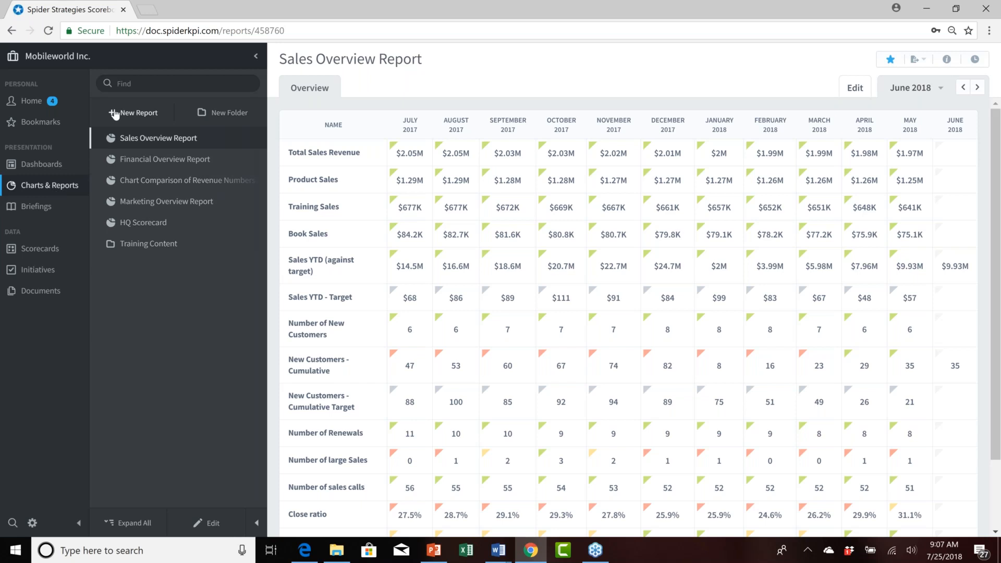
{"action": "left_click", "coordinate": [99, 245]}
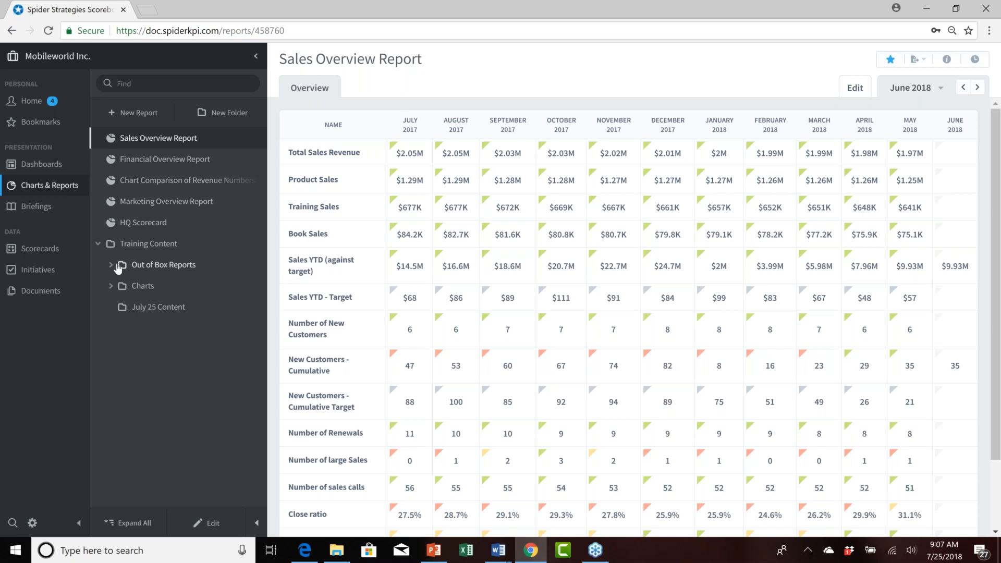
{"action": "left_click", "coordinate": [109, 264]}
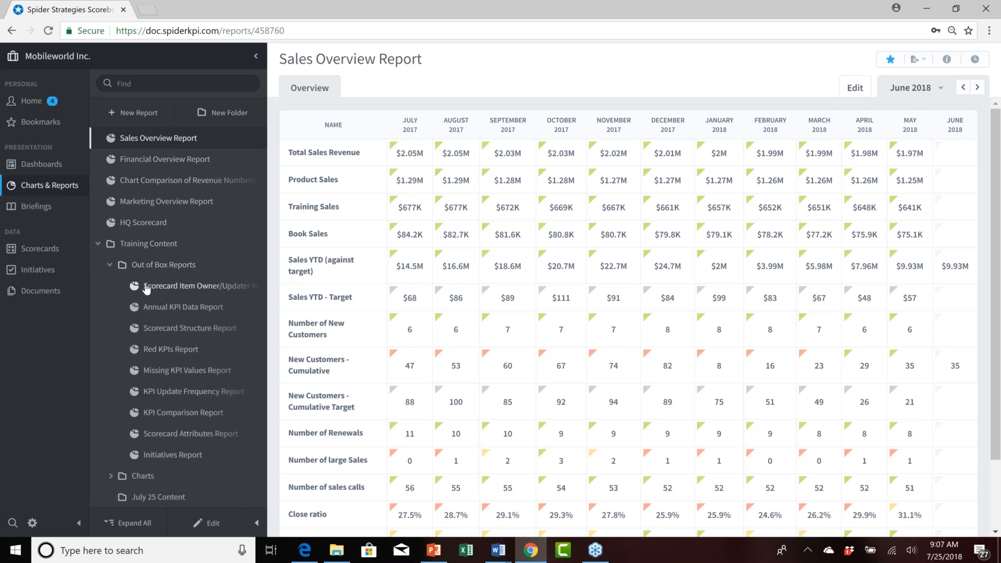
{"action": "left_click", "coordinate": [111, 476]}
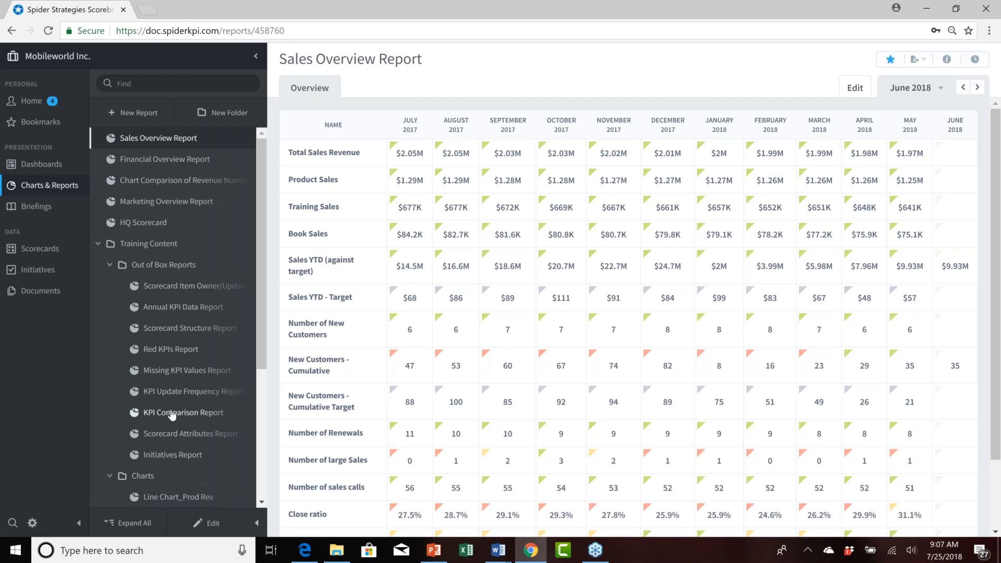
{"action": "scroll", "coordinate": [151, 448], "scroll_direction": "down", "scroll_amount": 4}
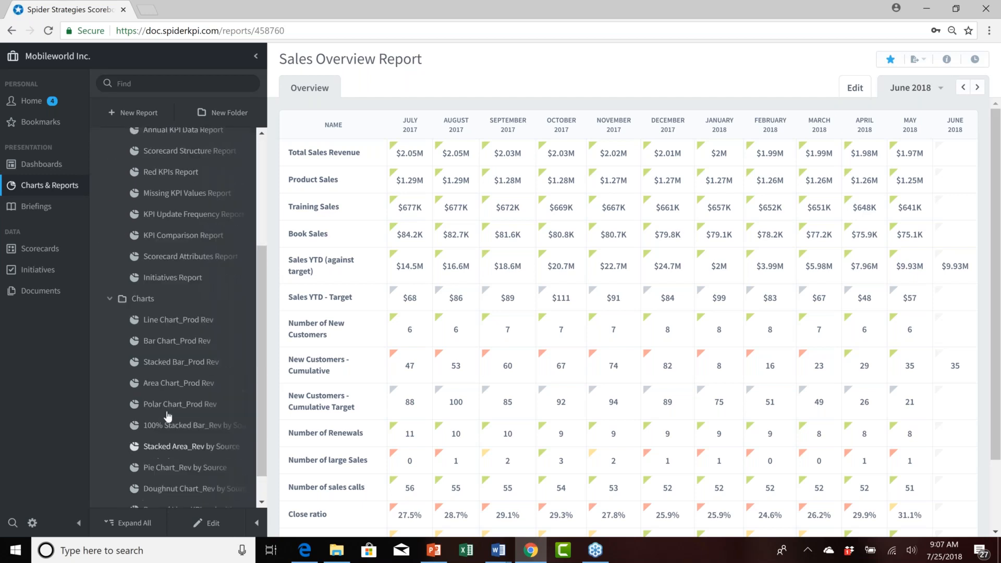
{"action": "scroll", "coordinate": [168, 416], "scroll_direction": "up", "scroll_amount": 3}
{"action": "scroll", "coordinate": [168, 415], "scroll_direction": "down", "scroll_amount": 1}
{"action": "scroll", "coordinate": [168, 415], "scroll_direction": "up", "scroll_amount": 3}
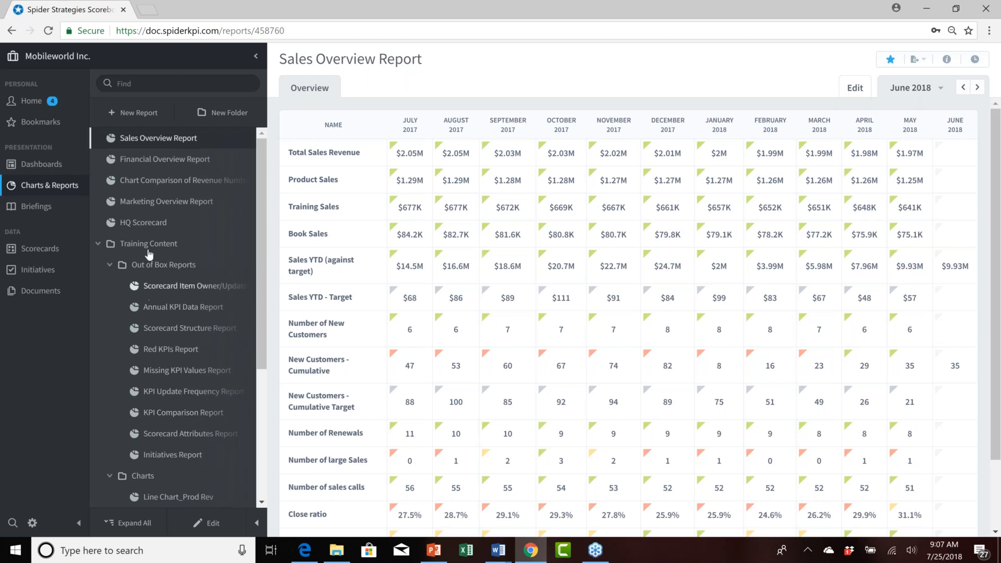
{"action": "left_click", "coordinate": [165, 266]}
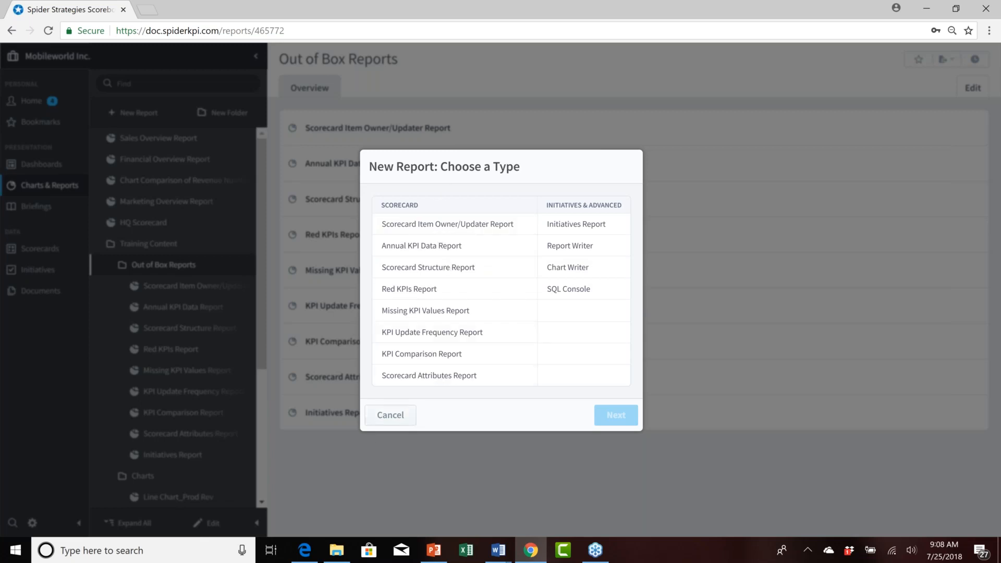
{"action": "left_click", "coordinate": [399, 416]}
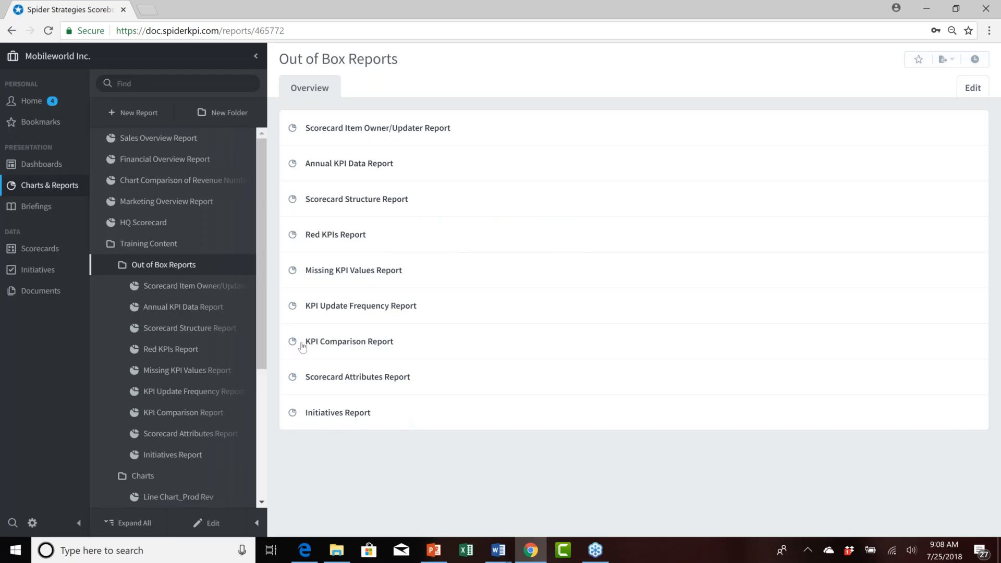
Open the Scorecard Item Owner/Updater Report and the Annual KPI Data Report.
{"action": "left_click", "coordinate": [177, 290]}
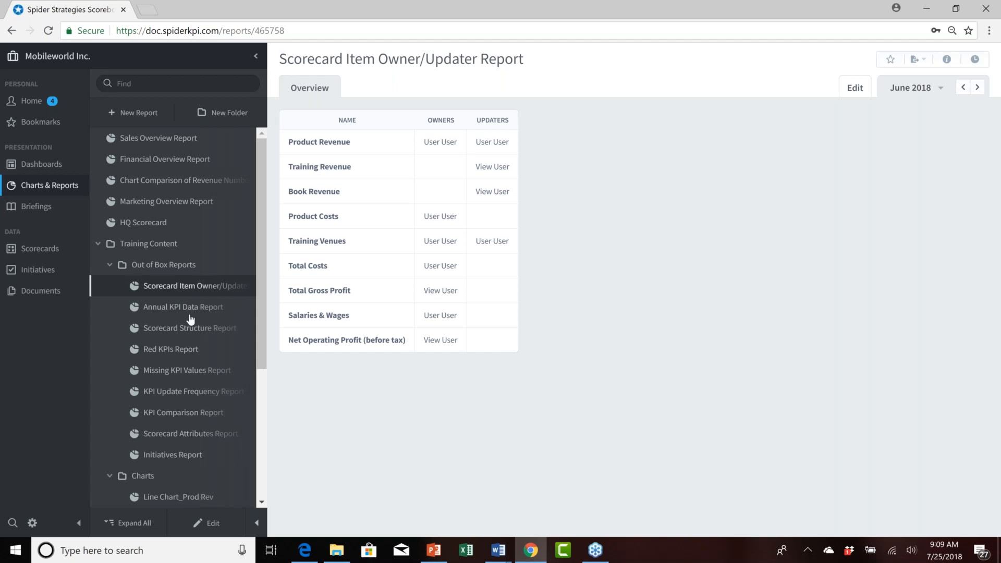
{"action": "left_click", "coordinate": [195, 311]}
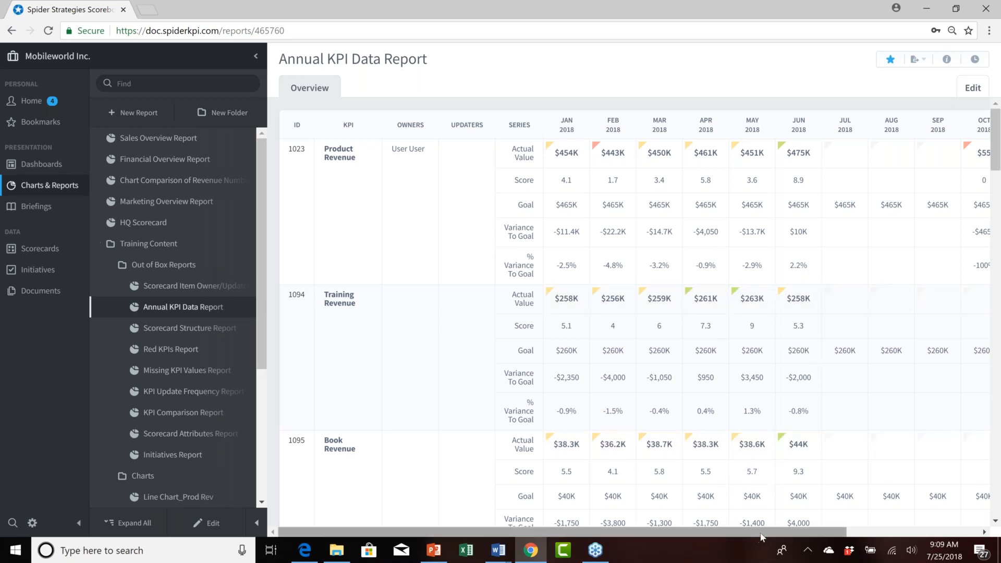
{"action": "mouse_move", "coordinate": [761, 533]}
{"action": "left_mouse_down"}
{"action": "mouse_move", "coordinate": [888, 536]}
{"action": "mouse_move", "coordinate": [752, 532]}
{"action": "mouse_move", "coordinate": [898, 529]}
{"action": "mouse_move", "coordinate": [748, 534]}
{"action": "mouse_move", "coordinate": [888, 537]}
{"action": "mouse_move", "coordinate": [768, 531]}
{"action": "left_mouse_up"}
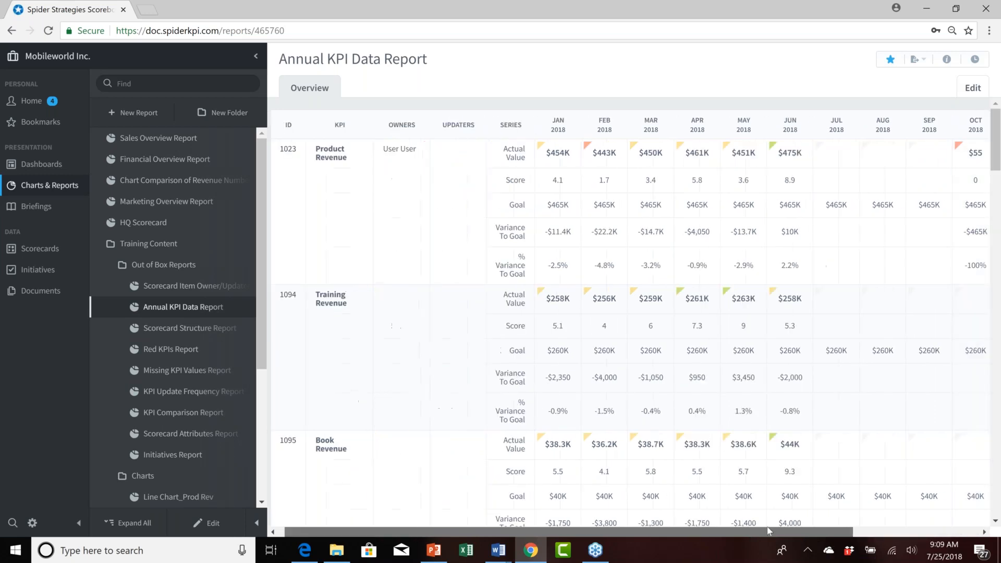
Open the Scorecard Structure Report and read through its perspectives, objectives and linked items.
{"action": "left_click", "coordinate": [190, 329]}
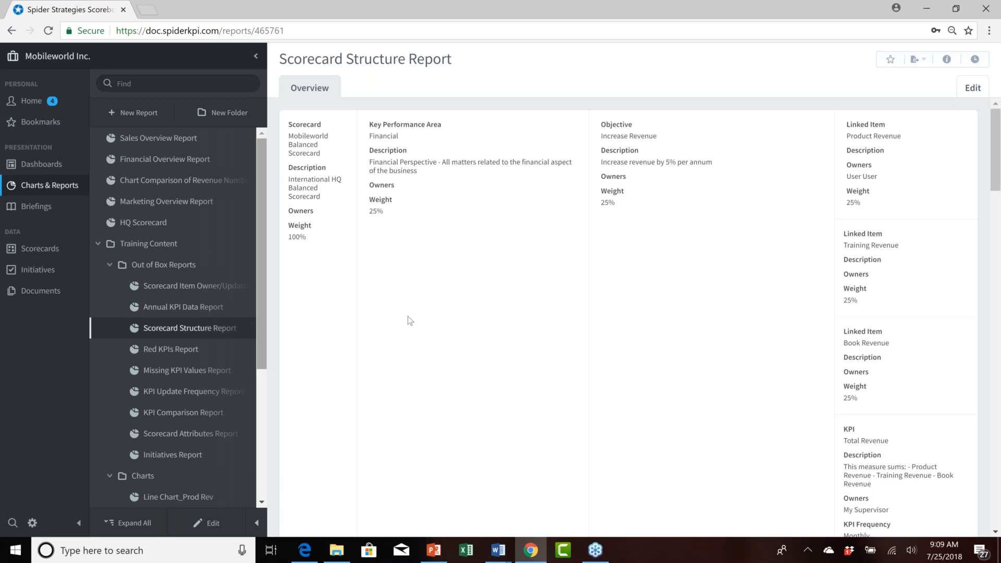
{"action": "scroll", "coordinate": [601, 236], "scroll_direction": "down", "scroll_amount": 10}
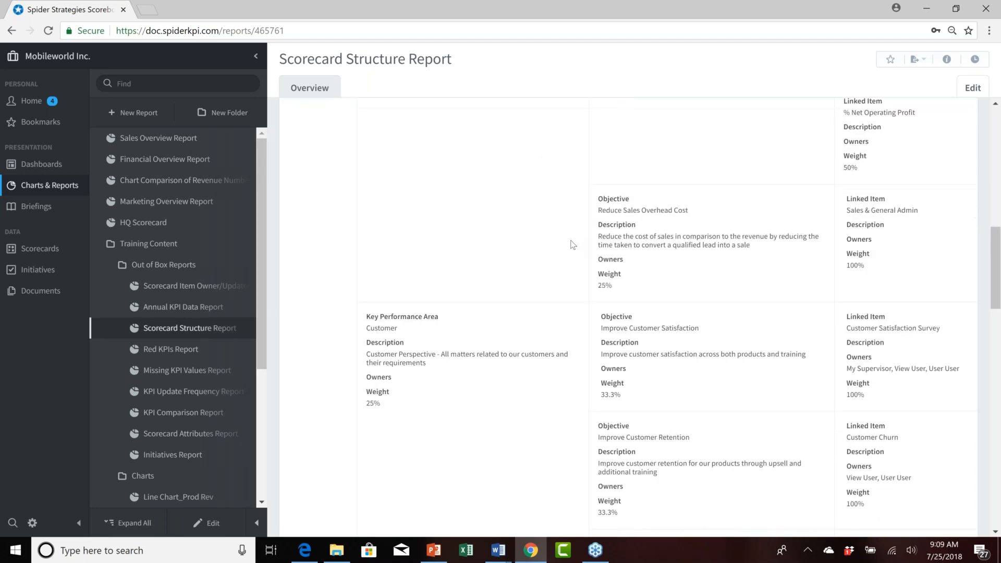
{"action": "scroll", "coordinate": [573, 245], "scroll_direction": "down", "scroll_amount": 6}
{"action": "scroll", "coordinate": [561, 245], "scroll_direction": "down", "scroll_amount": 12}
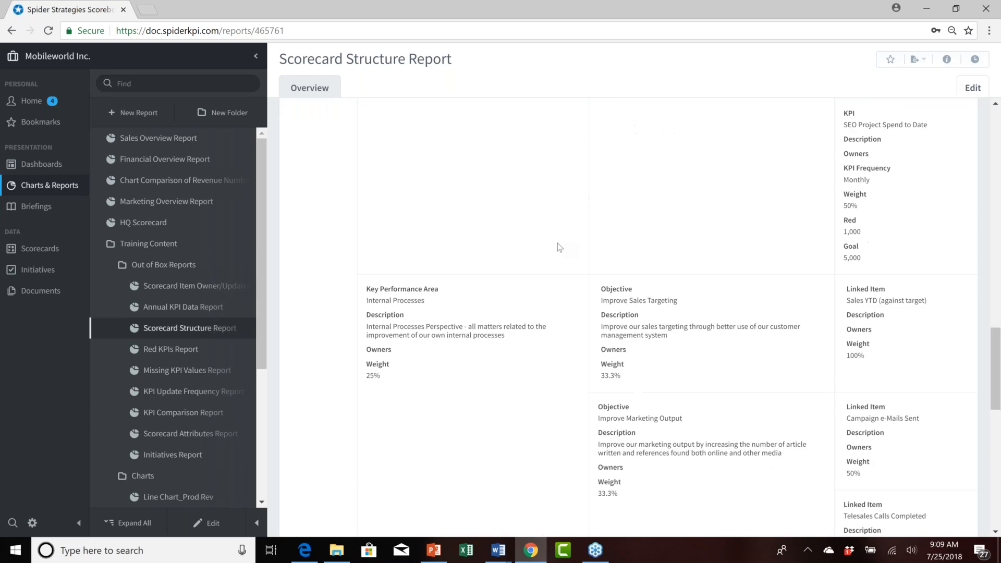
{"action": "scroll", "coordinate": [549, 245], "scroll_direction": "down", "scroll_amount": 1}
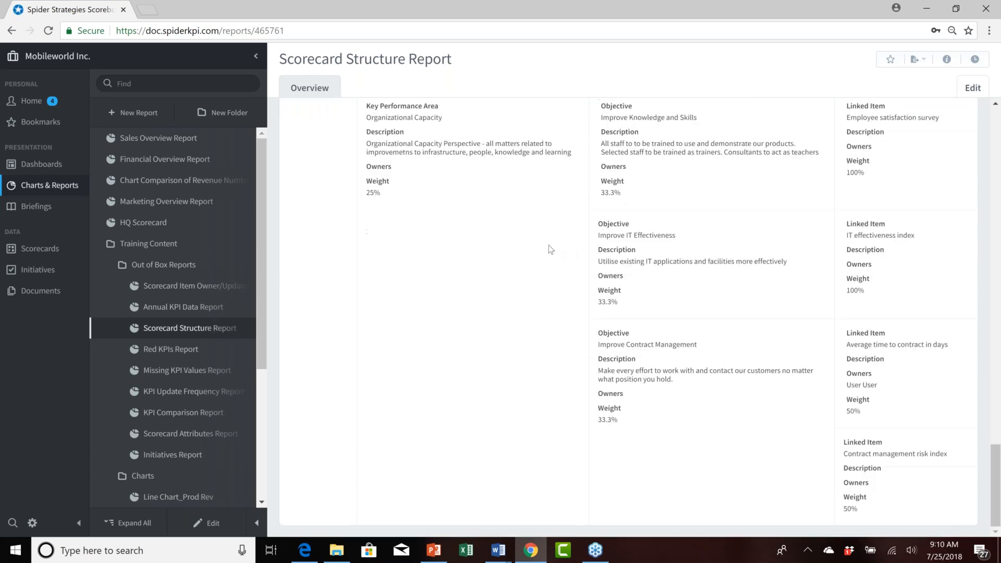
Open the Red KPIs Report from the Out of Box Reports folder and scroll through its KPI rows.
{"action": "scroll", "coordinate": [548, 245], "scroll_direction": "up", "scroll_amount": 11}
{"action": "scroll", "coordinate": [549, 245], "scroll_direction": "up", "scroll_amount": 5}
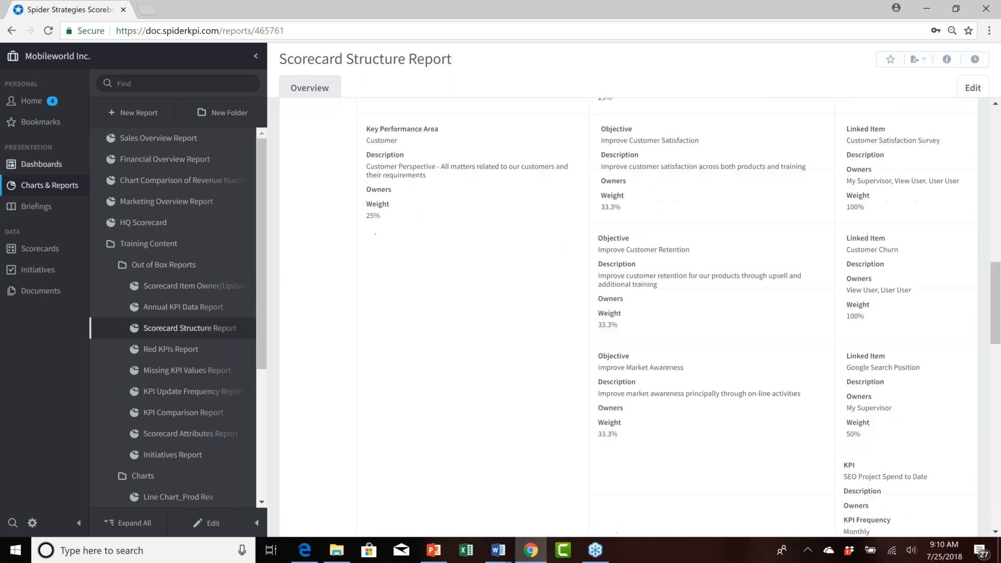
{"action": "left_click", "coordinate": [177, 351]}
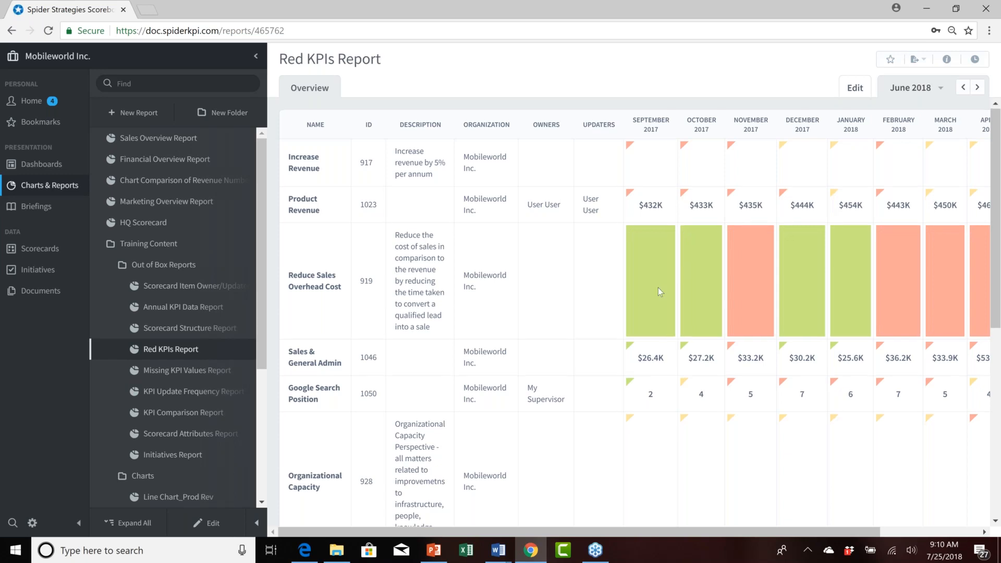
{"action": "scroll", "coordinate": [658, 287], "scroll_direction": "down", "scroll_amount": 2}
{"action": "scroll", "coordinate": [658, 288], "scroll_direction": "down", "scroll_amount": 3}
{"action": "scroll", "coordinate": [658, 288], "scroll_direction": "up", "scroll_amount": 2}
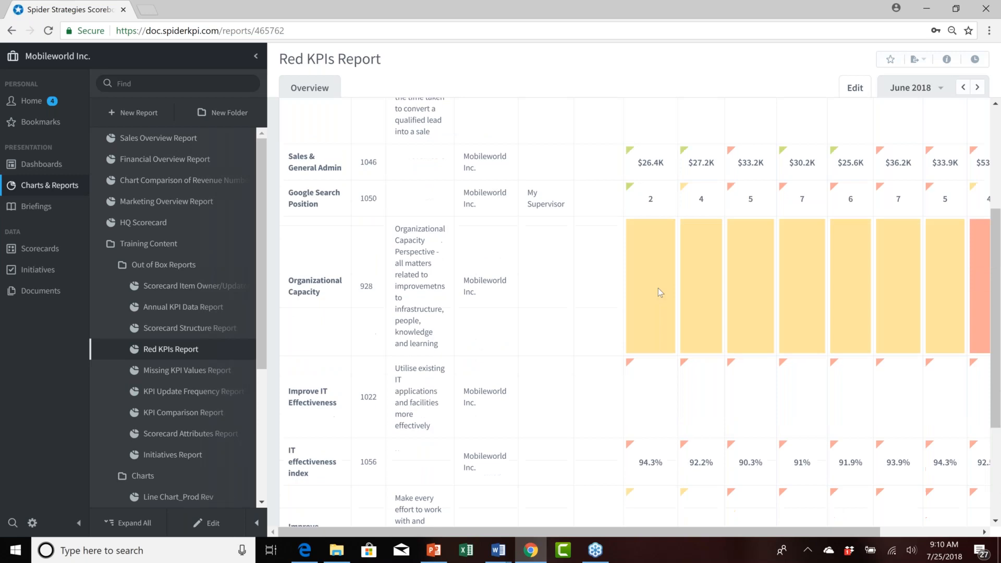
{"action": "scroll", "coordinate": [658, 288], "scroll_direction": "up", "scroll_amount": 2}
{"action": "scroll", "coordinate": [659, 291], "scroll_direction": "up", "scroll_amount": 1}
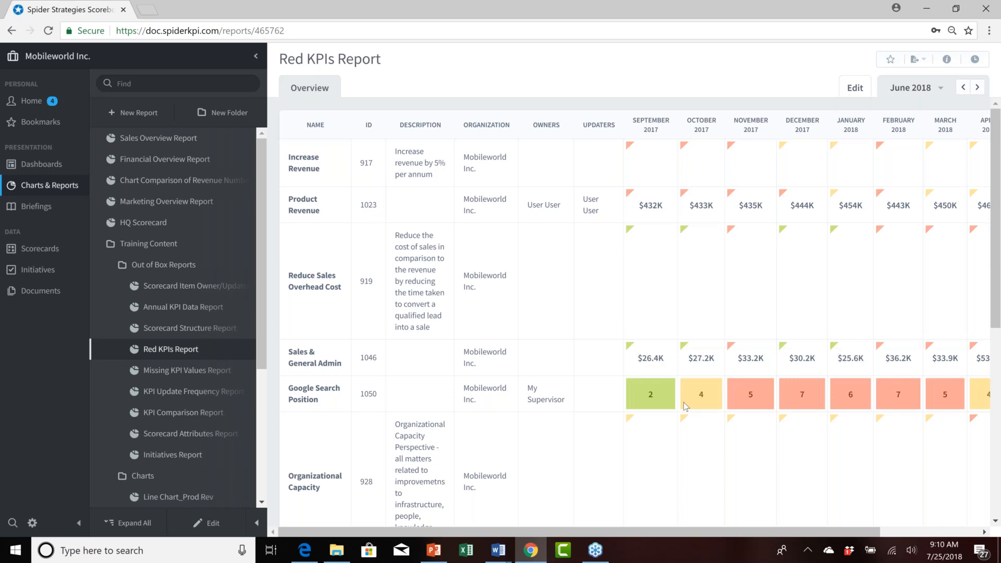
Open the Missing KPI Values Report and scroll through its monthly KPI values.
{"action": "left_click", "coordinate": [182, 373]}
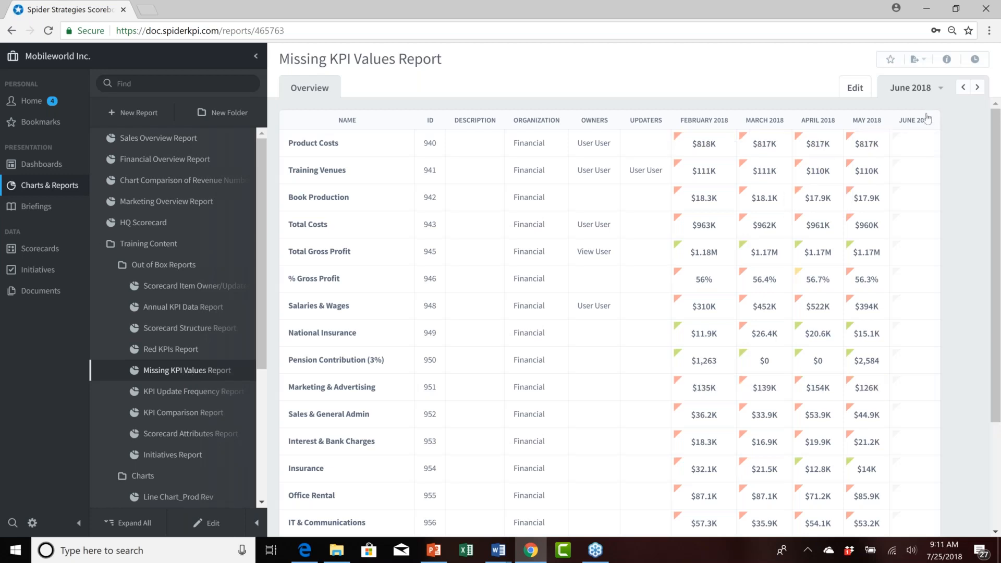
{"action": "scroll", "coordinate": [364, 179], "scroll_direction": "down", "scroll_amount": 1}
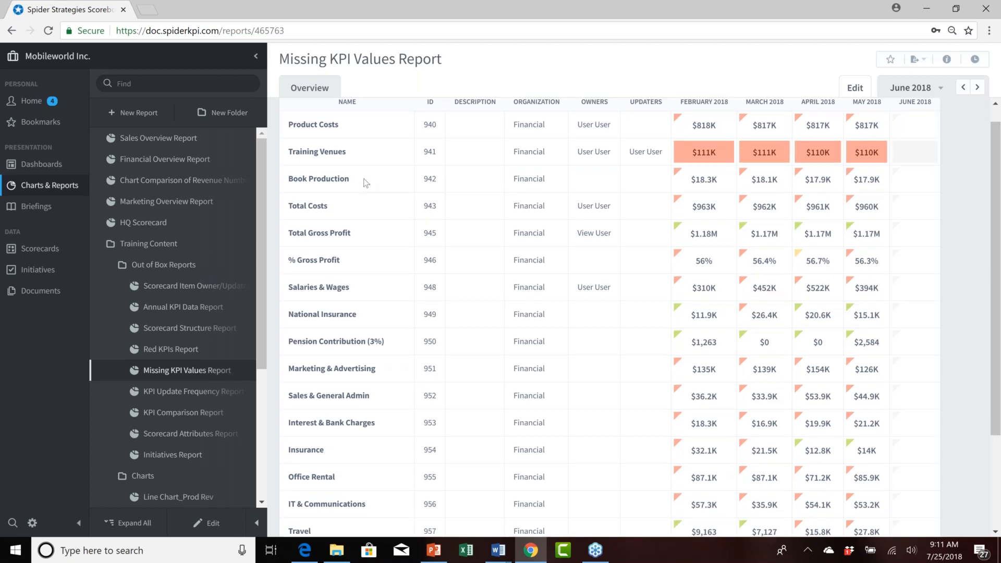
{"action": "scroll", "coordinate": [365, 182], "scroll_direction": "down", "scroll_amount": 3}
{"action": "scroll", "coordinate": [366, 183], "scroll_direction": "up", "scroll_amount": 3}
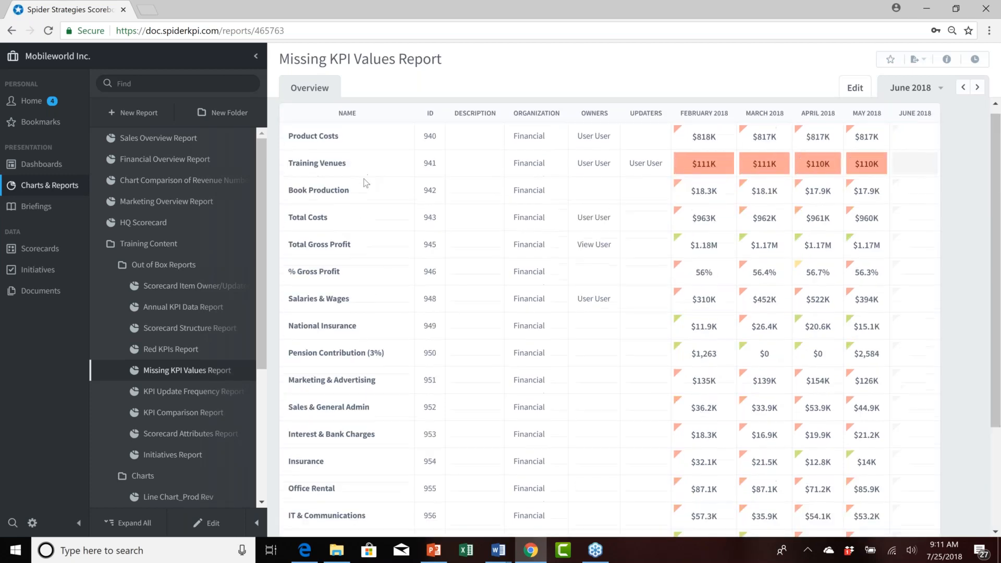
{"action": "scroll", "coordinate": [366, 183], "scroll_direction": "down", "scroll_amount": 3}
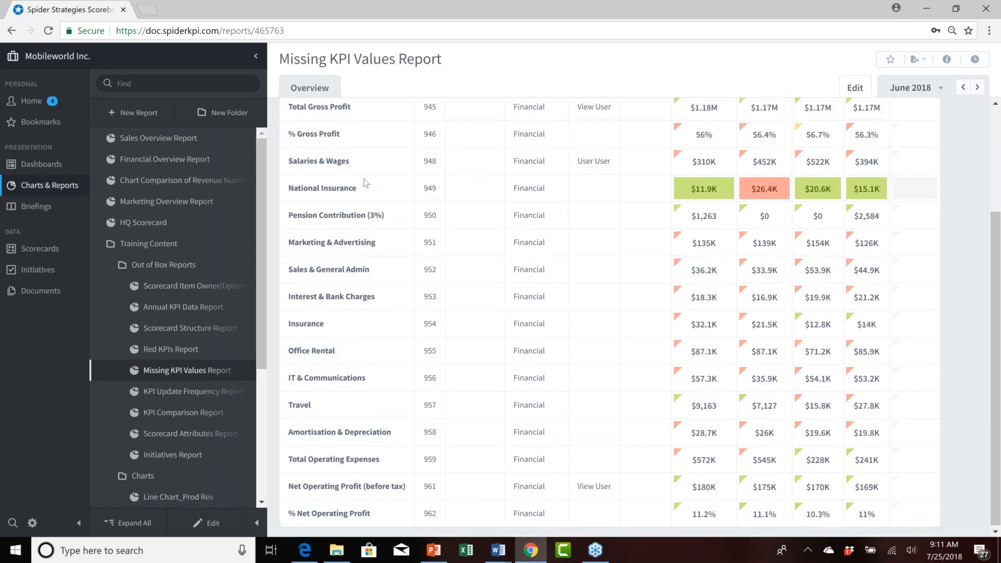
{"action": "scroll", "coordinate": [366, 182], "scroll_direction": "up", "scroll_amount": 3}
{"action": "scroll", "coordinate": [366, 183], "scroll_direction": "down", "scroll_amount": 1}
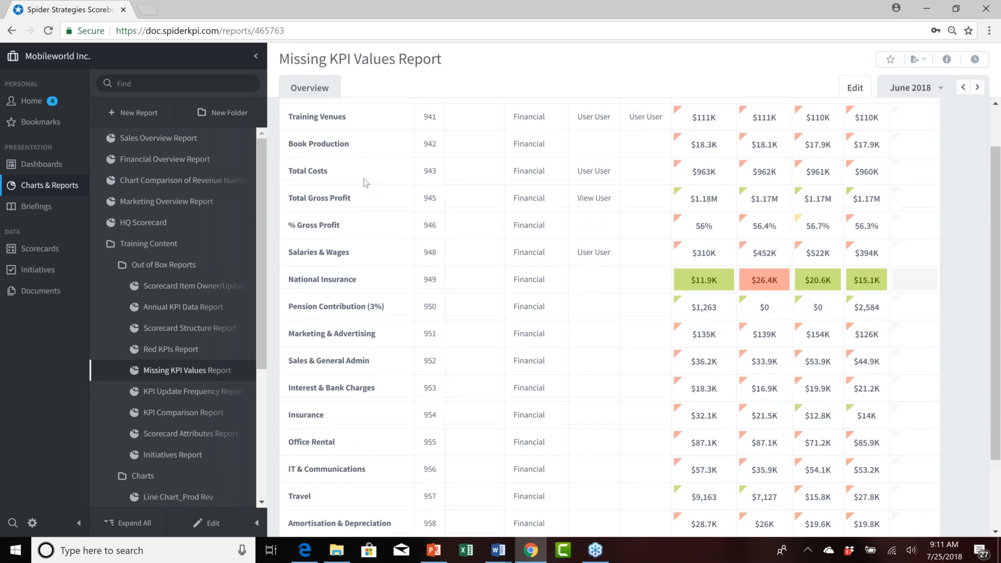
{"action": "scroll", "coordinate": [366, 182], "scroll_direction": "up", "scroll_amount": 1}
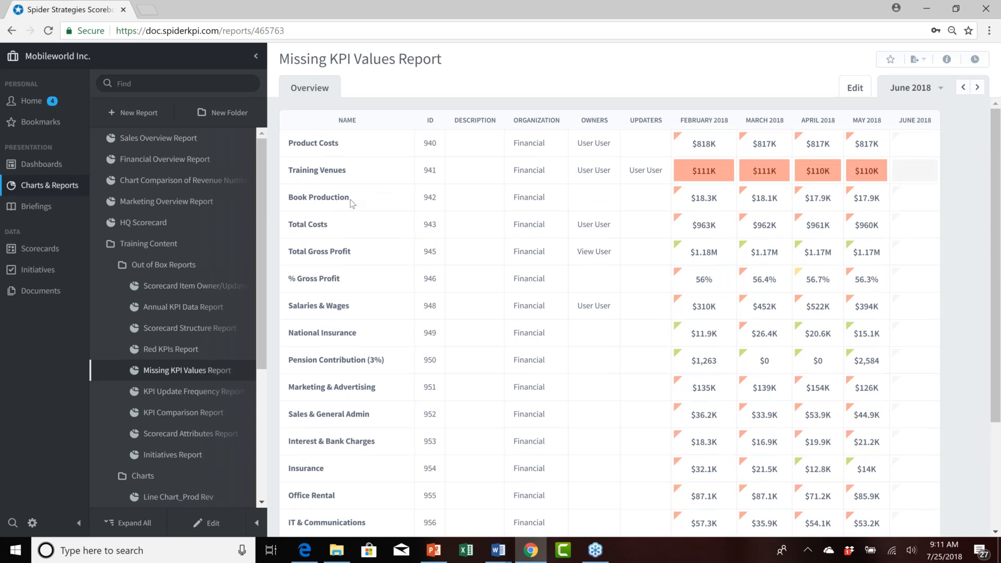
Open the KPI Update Frequency, KPI Comparison and Scorecard Attributes reports in turn.
{"action": "left_click", "coordinate": [191, 395]}
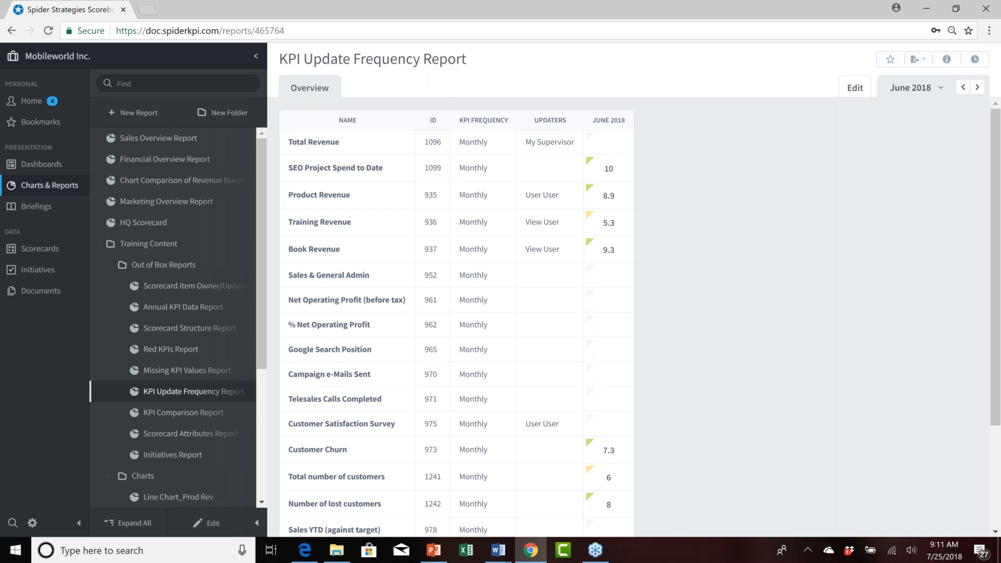
{"action": "left_click", "coordinate": [180, 415]}
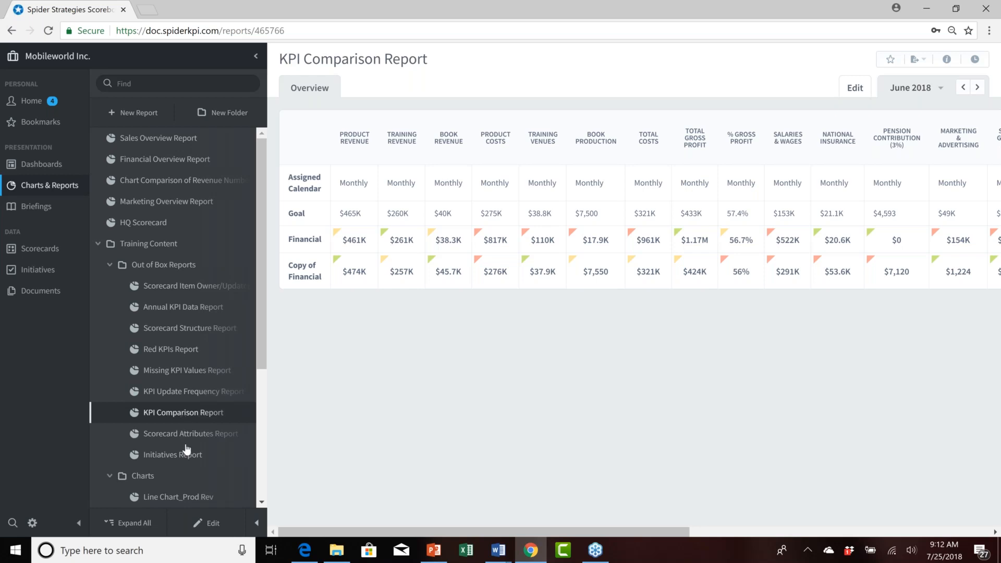
{"action": "left_click", "coordinate": [189, 437]}
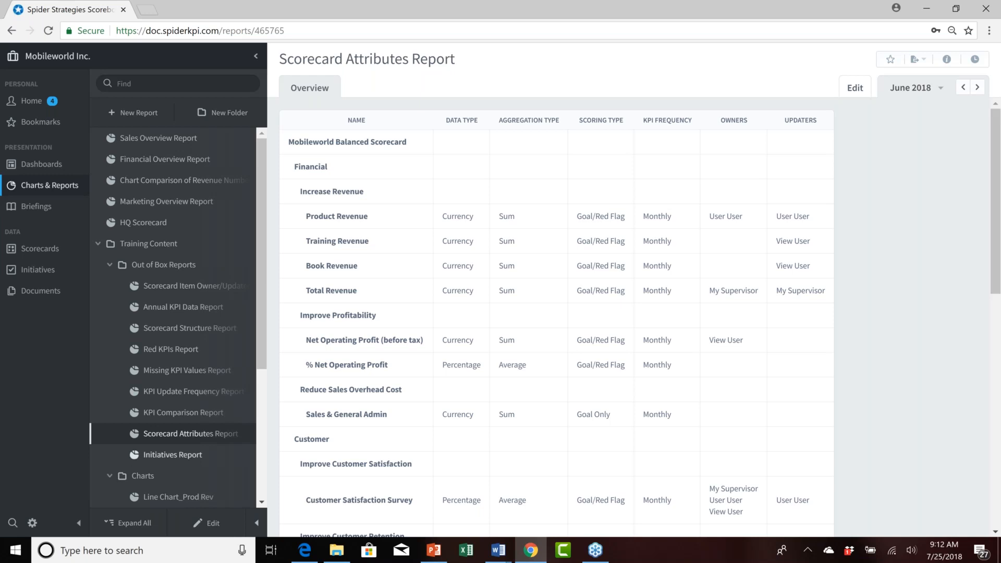
Open the Initiatives Report and scroll through its initiatives, tasks and milestones.
{"action": "left_click", "coordinate": [182, 457]}
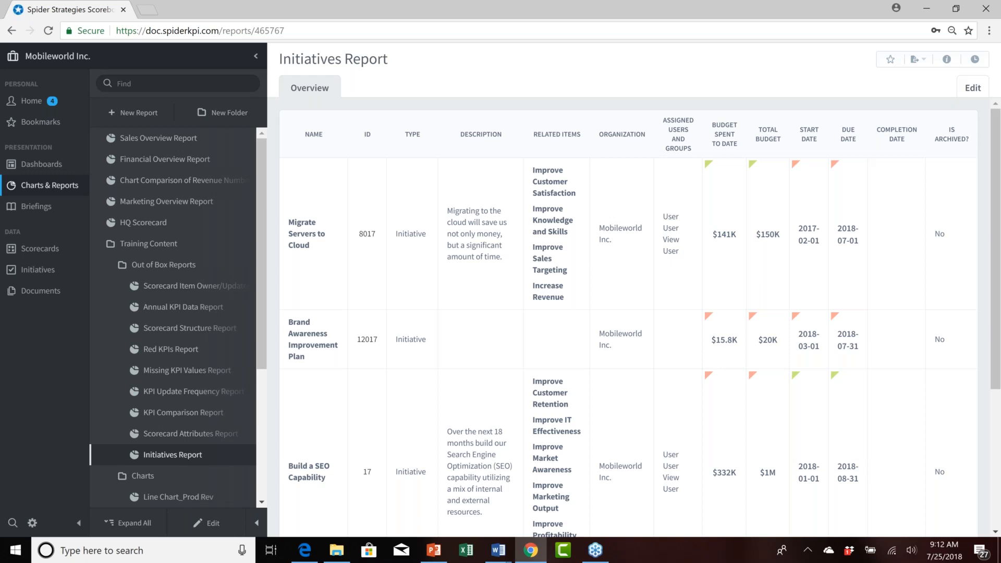
{"action": "scroll", "coordinate": [381, 230], "scroll_direction": "down", "scroll_amount": 4}
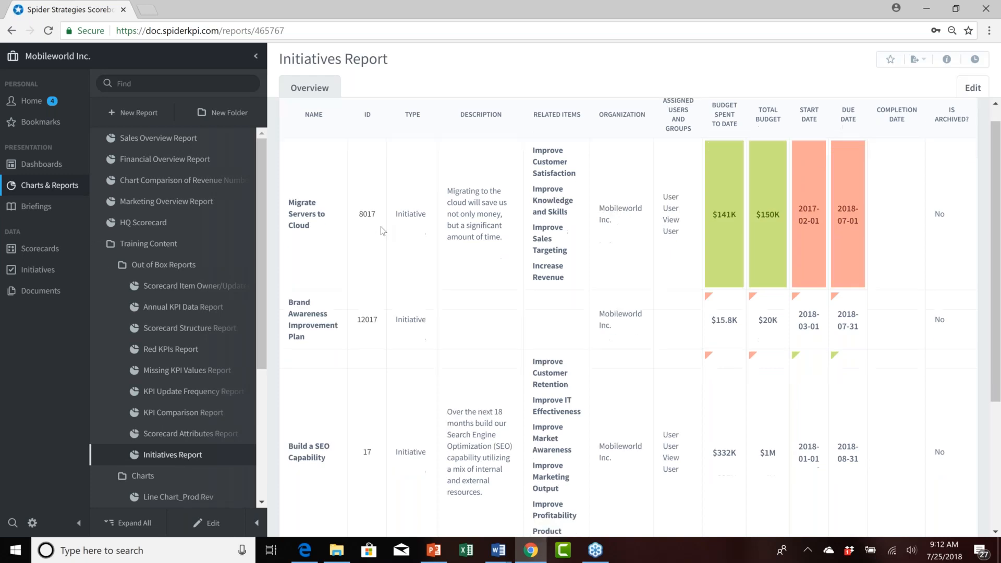
{"action": "scroll", "coordinate": [380, 227], "scroll_direction": "up", "scroll_amount": 4}
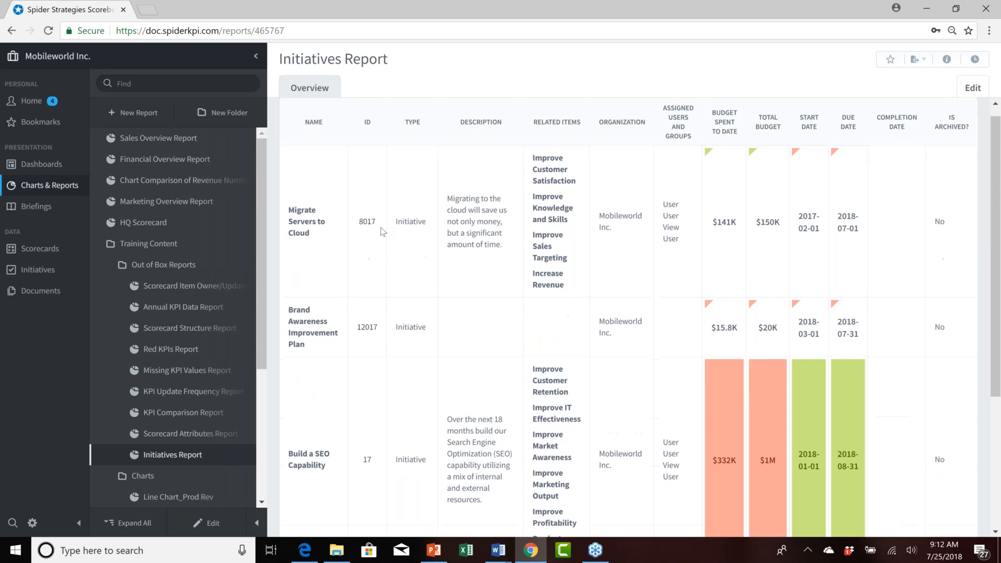
{"action": "scroll", "coordinate": [381, 228], "scroll_direction": "down", "scroll_amount": 4}
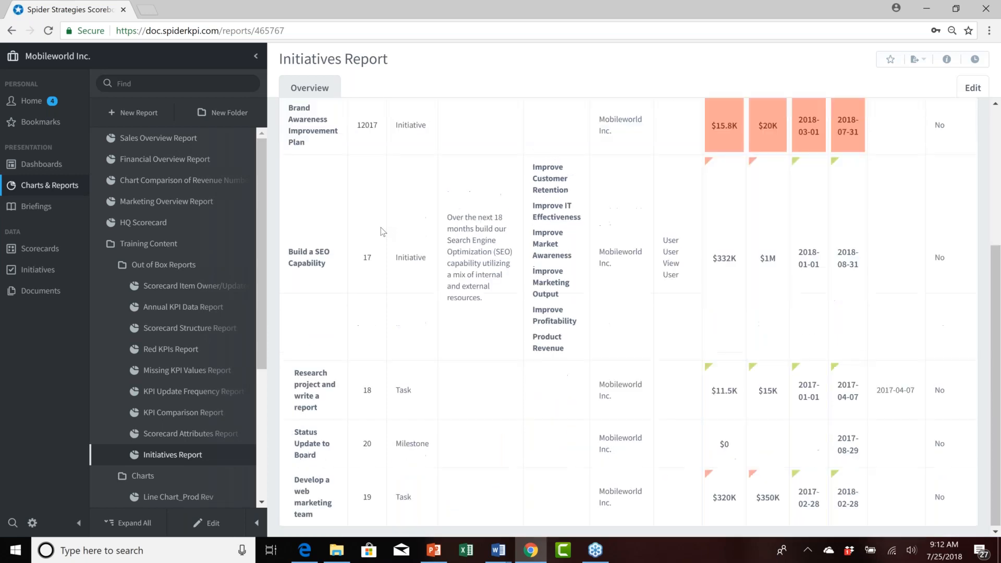
{"action": "scroll", "coordinate": [381, 227], "scroll_direction": "up", "scroll_amount": 4}
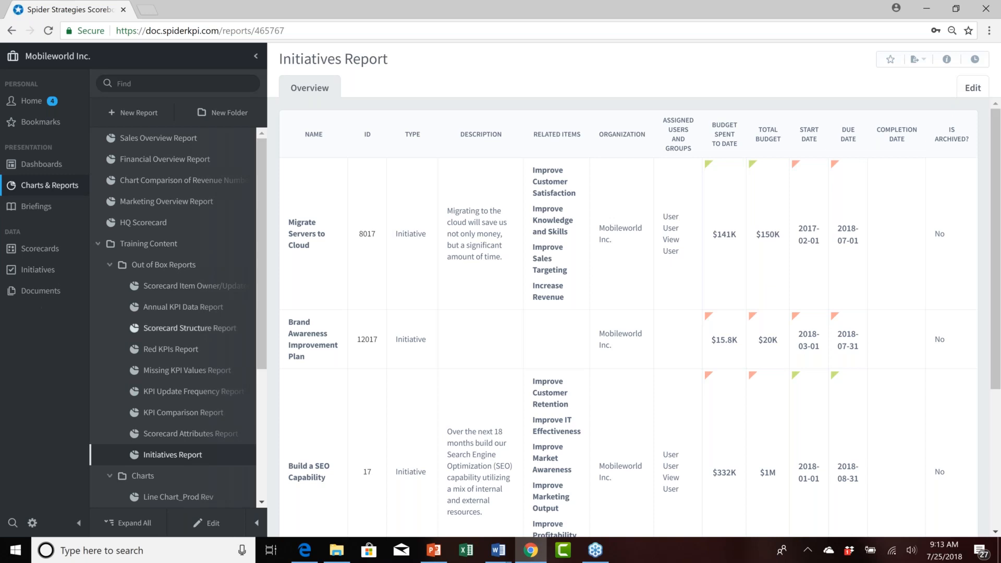
{"action": "scroll", "coordinate": [372, 301], "scroll_direction": "down", "scroll_amount": 1}
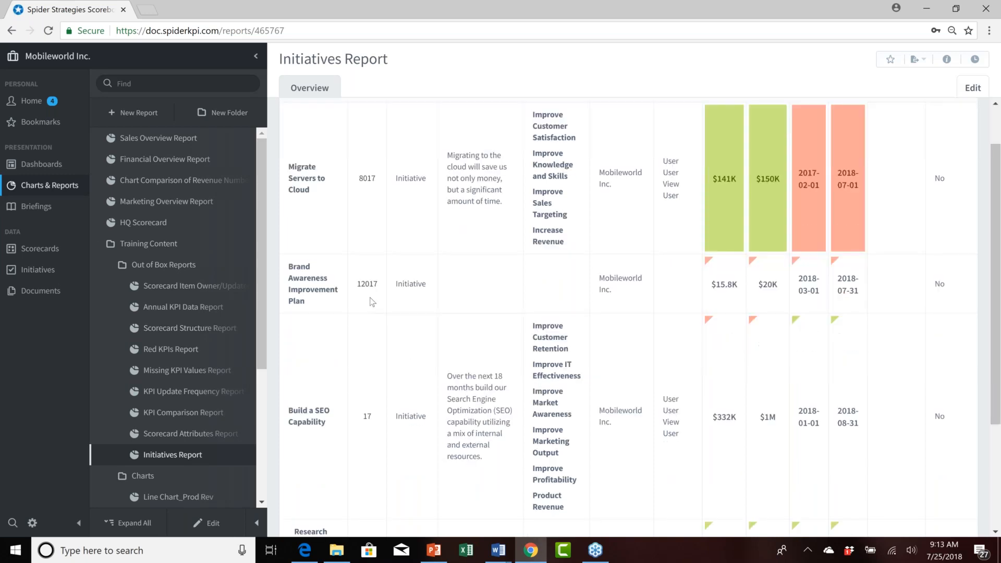
{"action": "scroll", "coordinate": [372, 301], "scroll_direction": "down", "scroll_amount": 3}
{"action": "scroll", "coordinate": [371, 281], "scroll_direction": "up", "scroll_amount": 4}
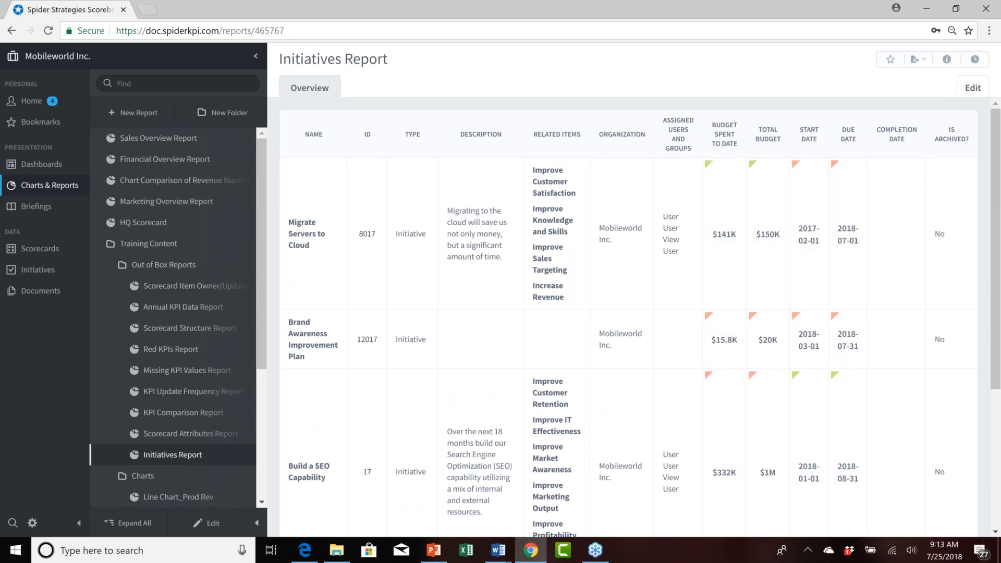
Start a new report and choose the Red KPIs Report type.
{"action": "left_click", "coordinate": [139, 113]}
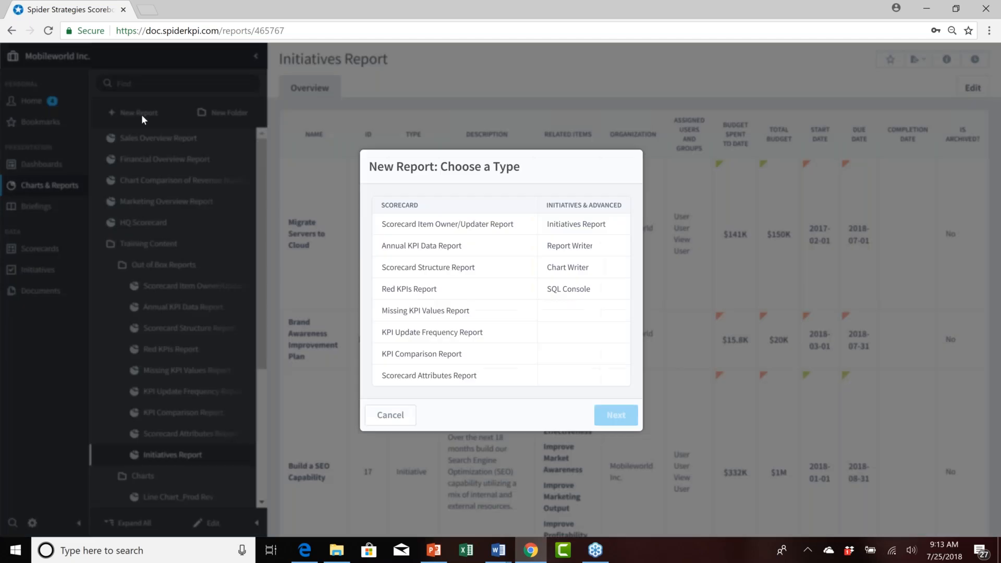
{"action": "left_click", "coordinate": [424, 294]}
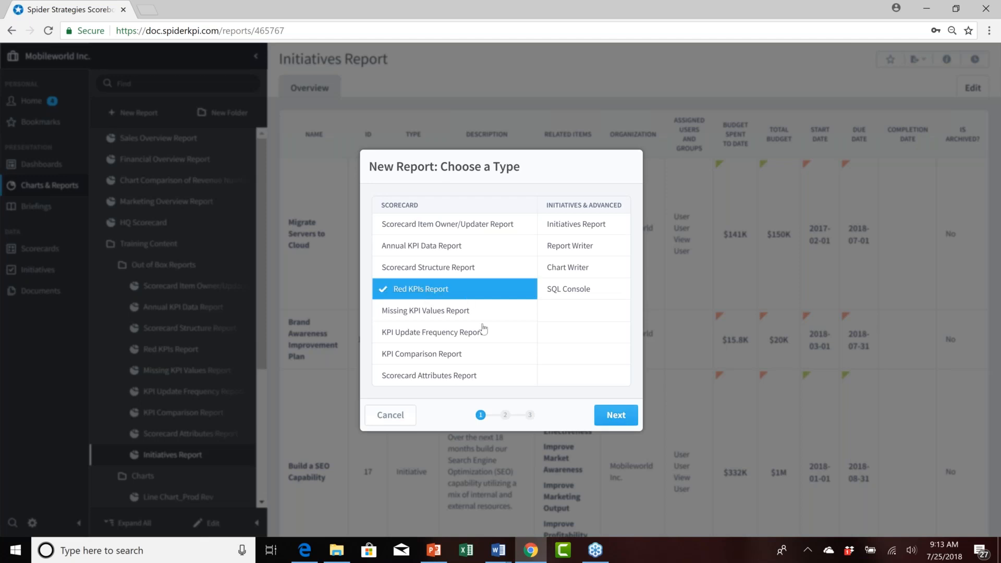
{"action": "left_click", "coordinate": [614, 416]}
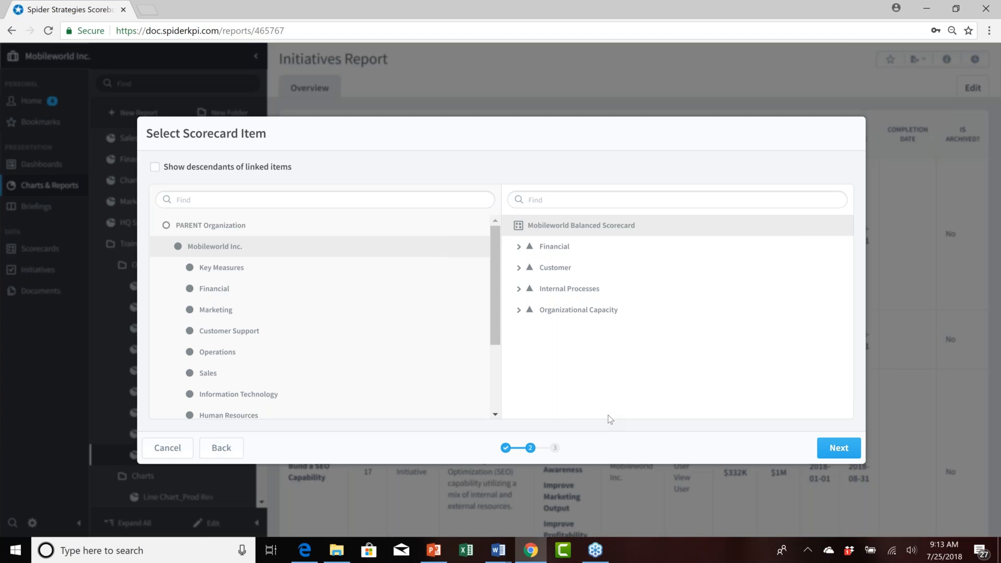
Select the Financial organization's Financial Profit and Loss scorecard as the report's scorecard item.
{"action": "left_click", "coordinate": [367, 252]}
{"action": "left_click", "coordinate": [218, 296]}
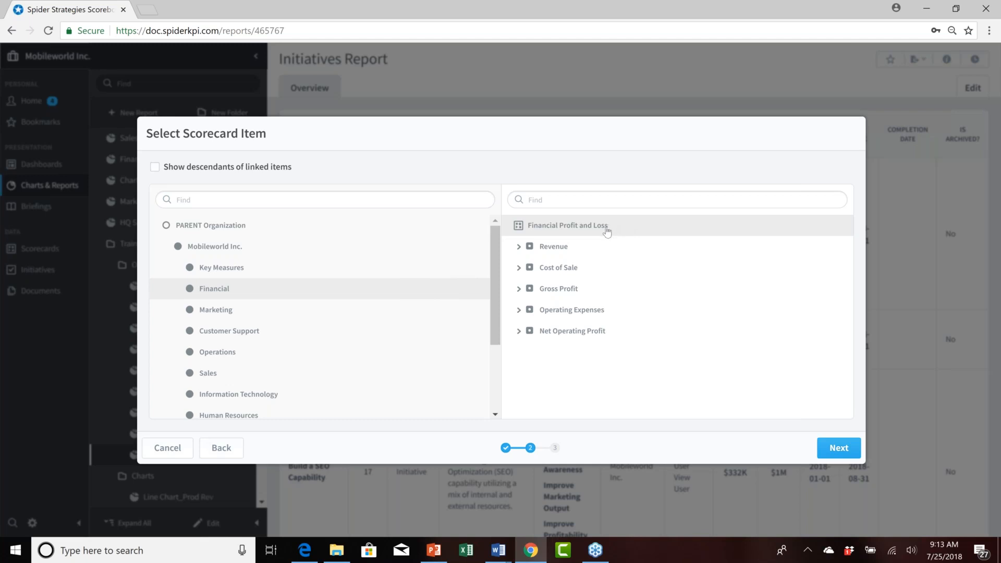
{"action": "left_click", "coordinate": [562, 251]}
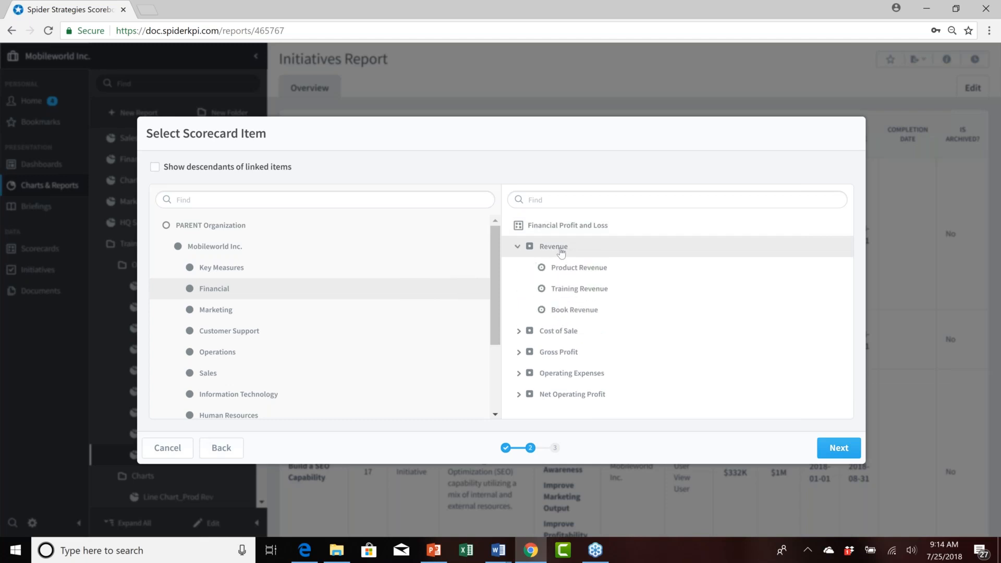
{"action": "left_click", "coordinate": [583, 272]}
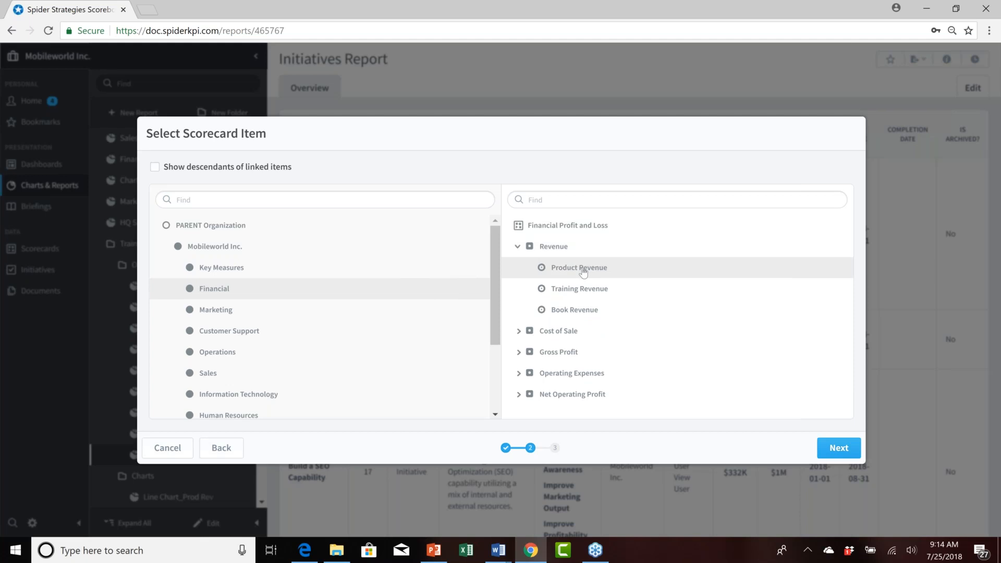
{"action": "left_click", "coordinate": [564, 232]}
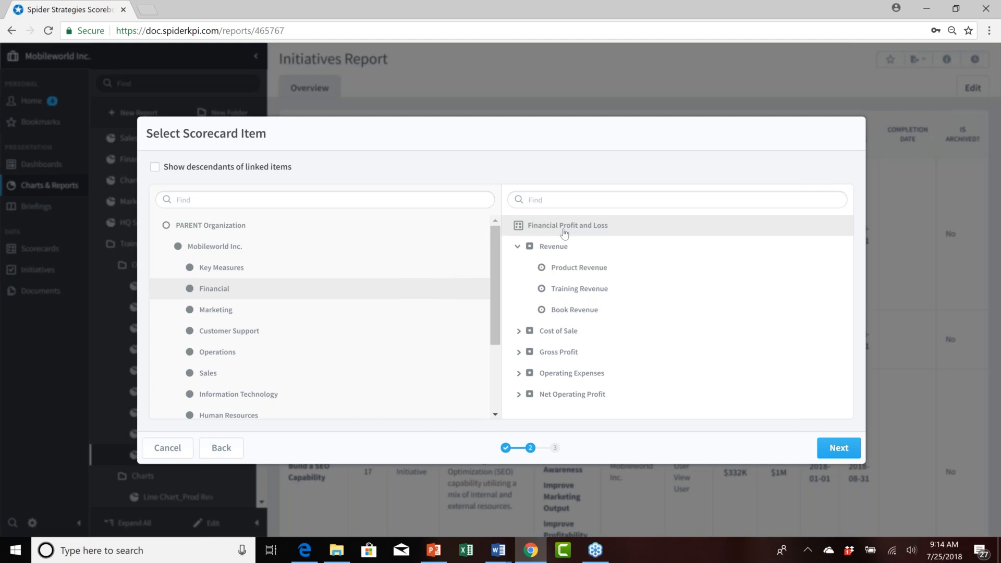
{"action": "left_click", "coordinate": [839, 448]}
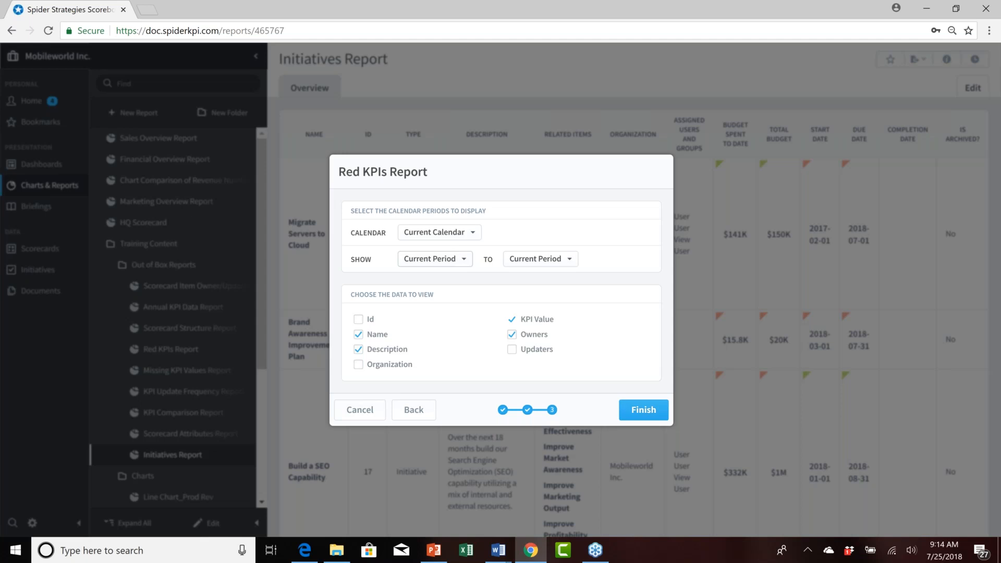
Show periods from 2 Periods Earlier to Current Period, exclude the Description column, and finish the report.
{"action": "left_click", "coordinate": [466, 261]}
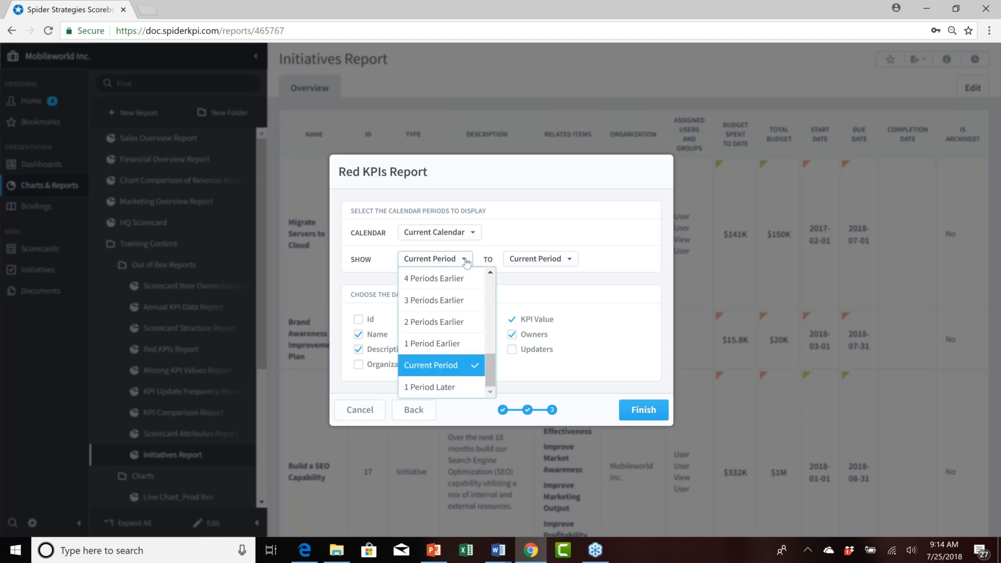
{"action": "left_click", "coordinate": [459, 327]}
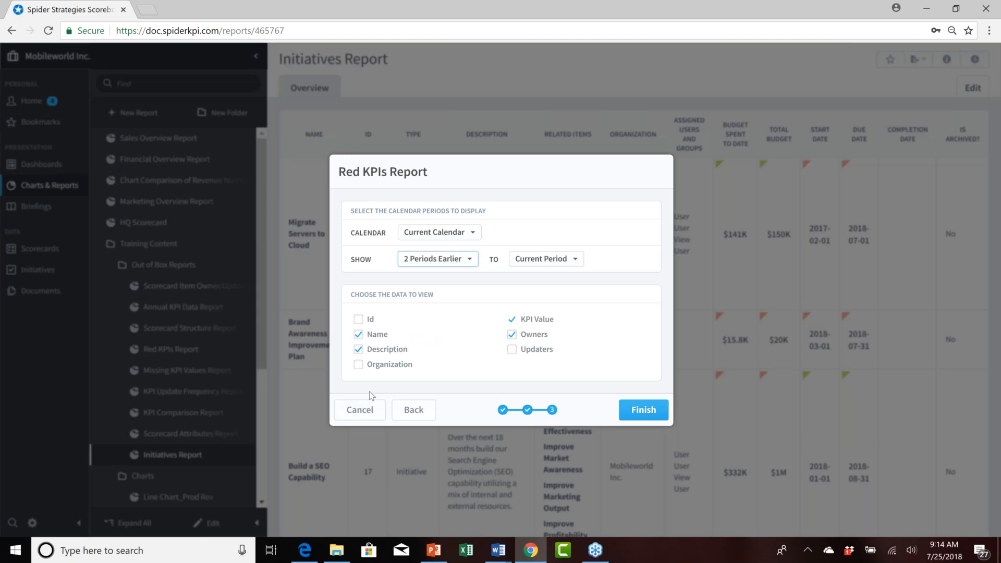
{"action": "left_click", "coordinate": [358, 350]}
{"action": "left_click", "coordinate": [646, 411]}
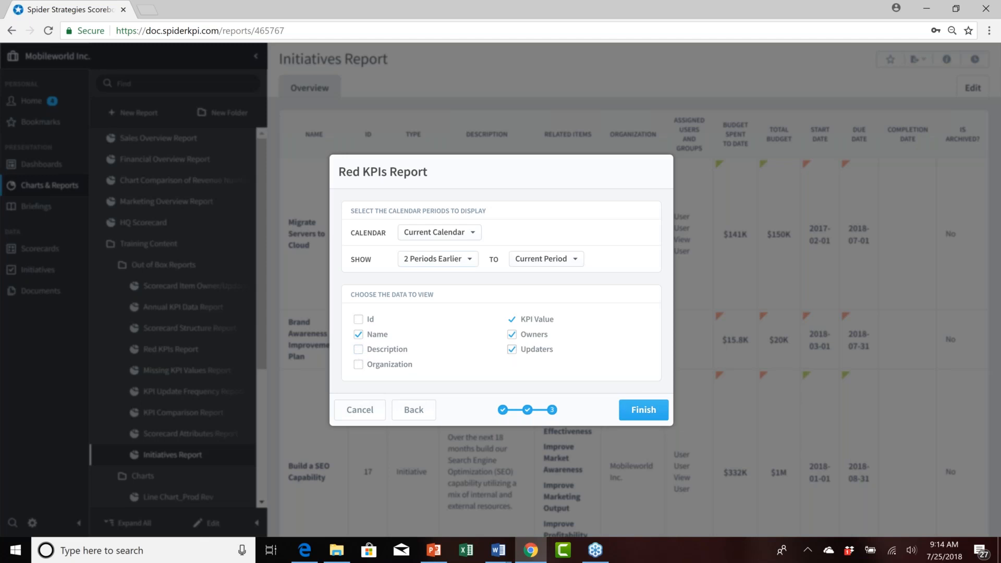
{"action": "left_click", "coordinate": [645, 411]}
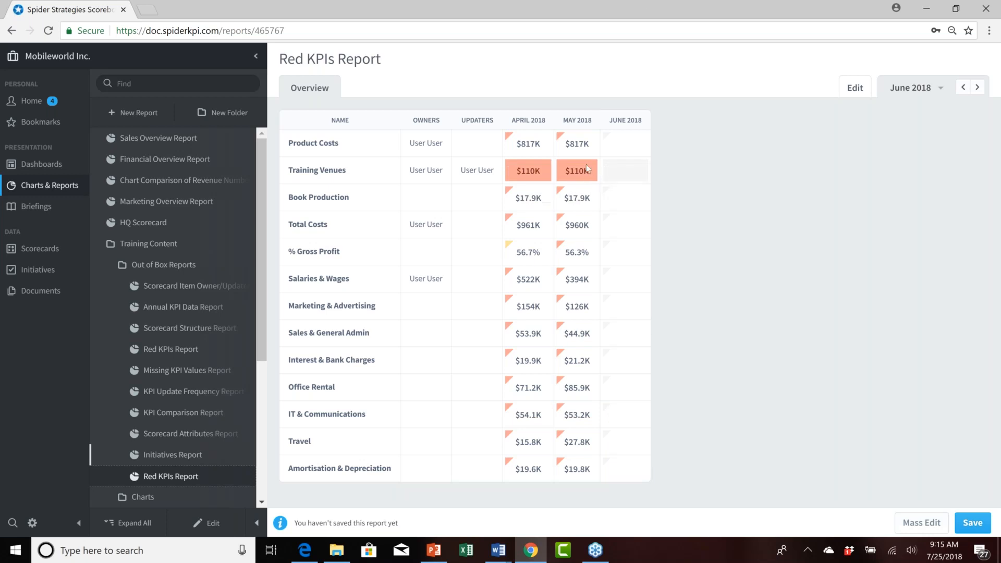
Save the new report under the name Weds Red KPIs Report.
{"action": "mouse_move", "coordinate": [582, 179]}
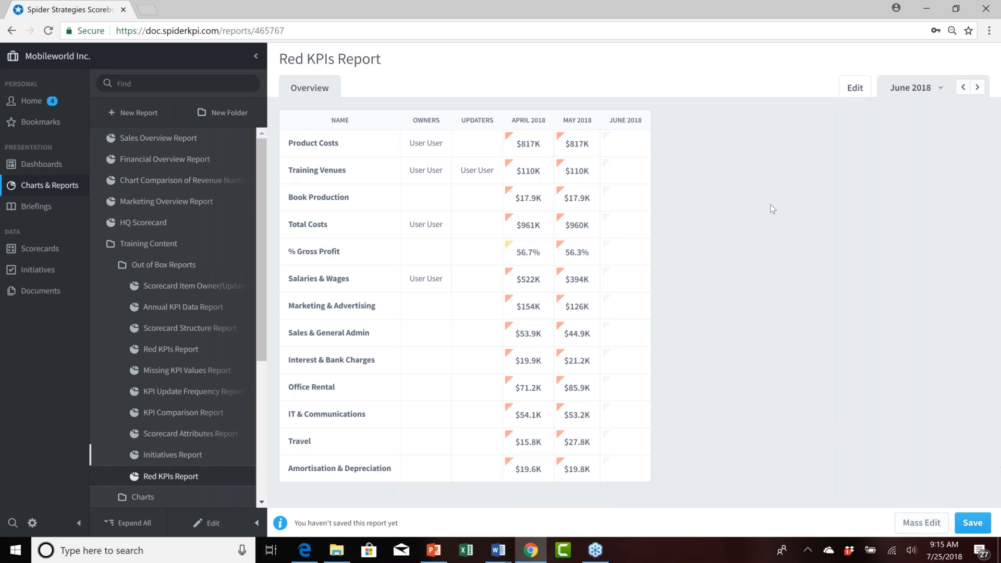
{"action": "left_click", "coordinate": [973, 523]}
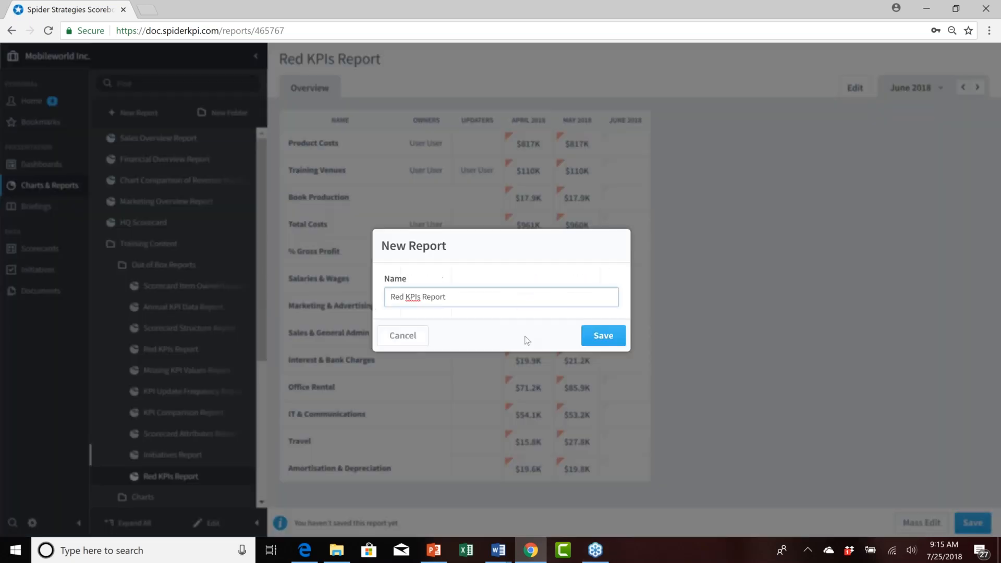
{"action": "left_click", "coordinate": [392, 295]}
{"action": "type", "text": "Weds Red KPIs Report"}
{"action": "left_click", "coordinate": [603, 336]}
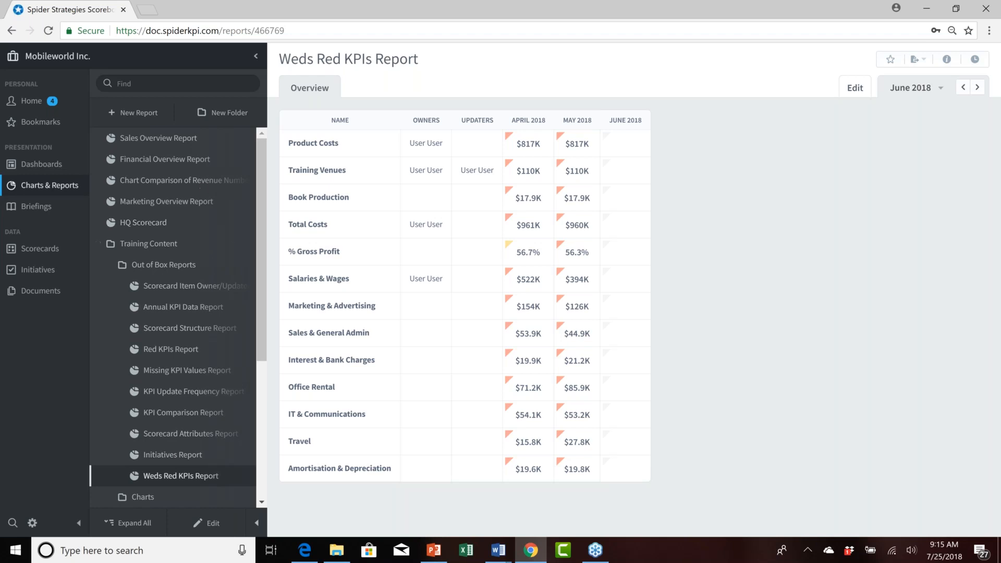
Start a new report using the Report Writer type.
{"action": "left_click", "coordinate": [137, 111]}
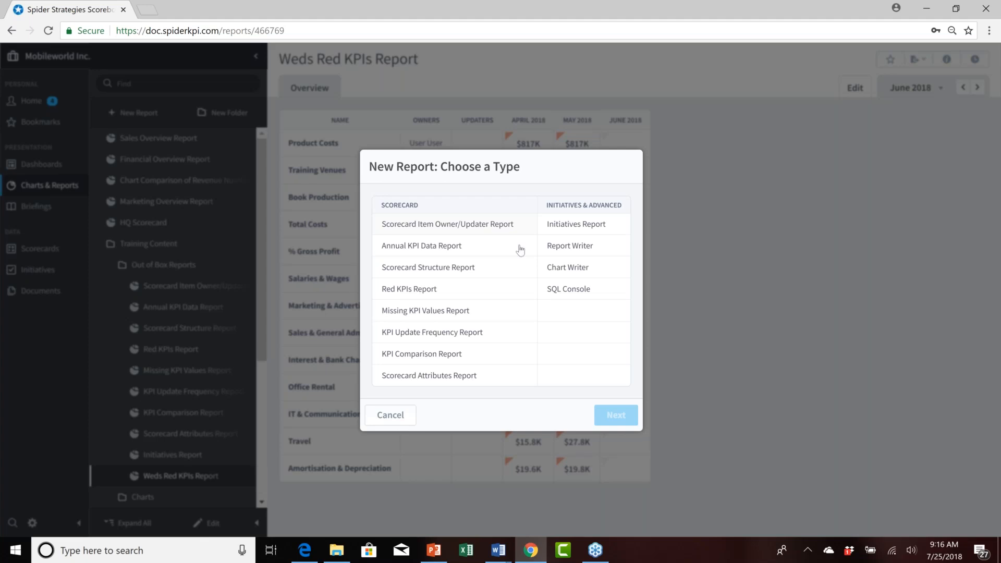
{"action": "left_click", "coordinate": [587, 251]}
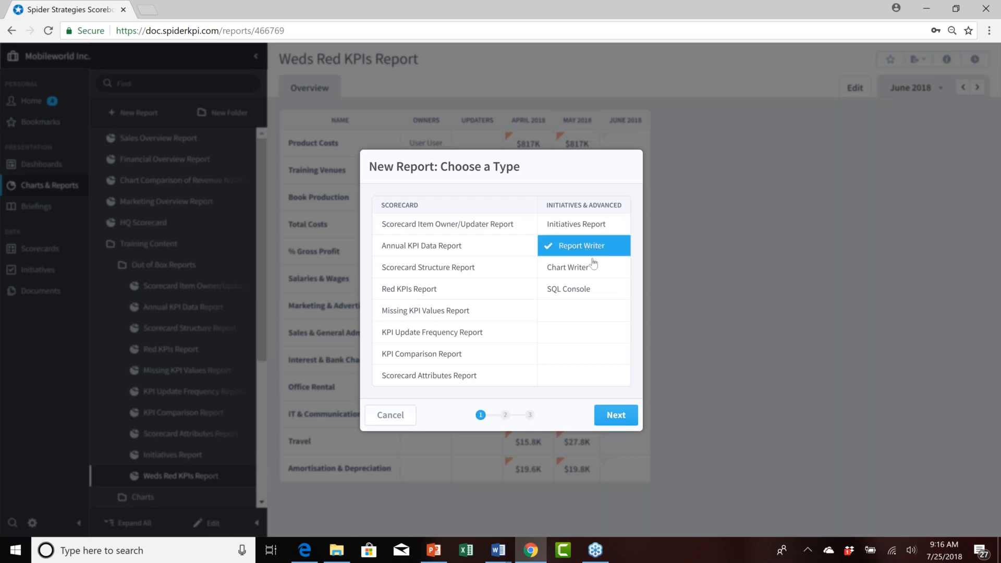
{"action": "left_click", "coordinate": [616, 416]}
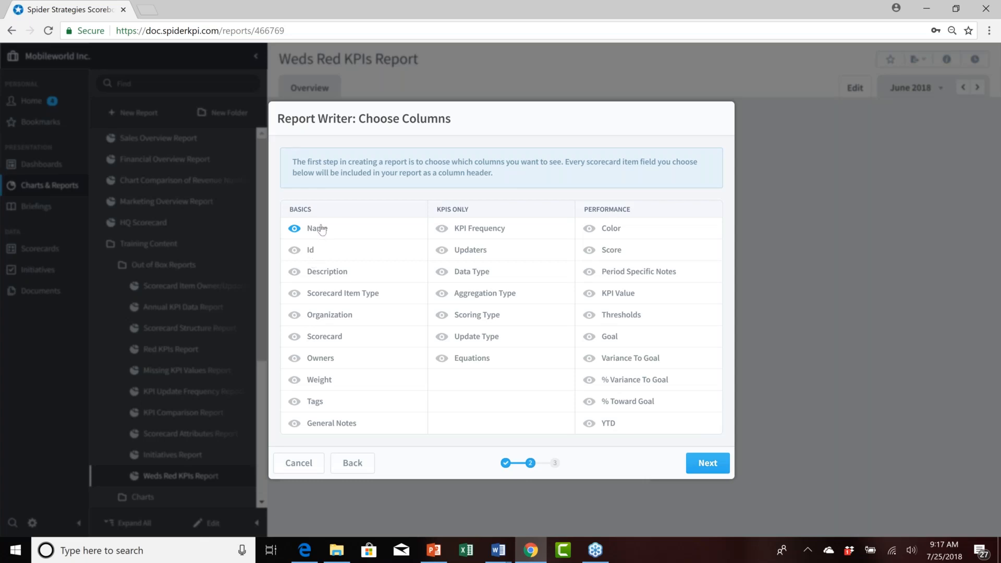
Add the Id, Updaters, Color, Score, KPI Value, Thresholds, Goal and Variance To Goal columns to the report.
{"action": "left_click", "coordinate": [306, 252]}
{"action": "left_click", "coordinate": [466, 253]}
{"action": "left_click", "coordinate": [616, 232]}
{"action": "left_click", "coordinate": [616, 252]}
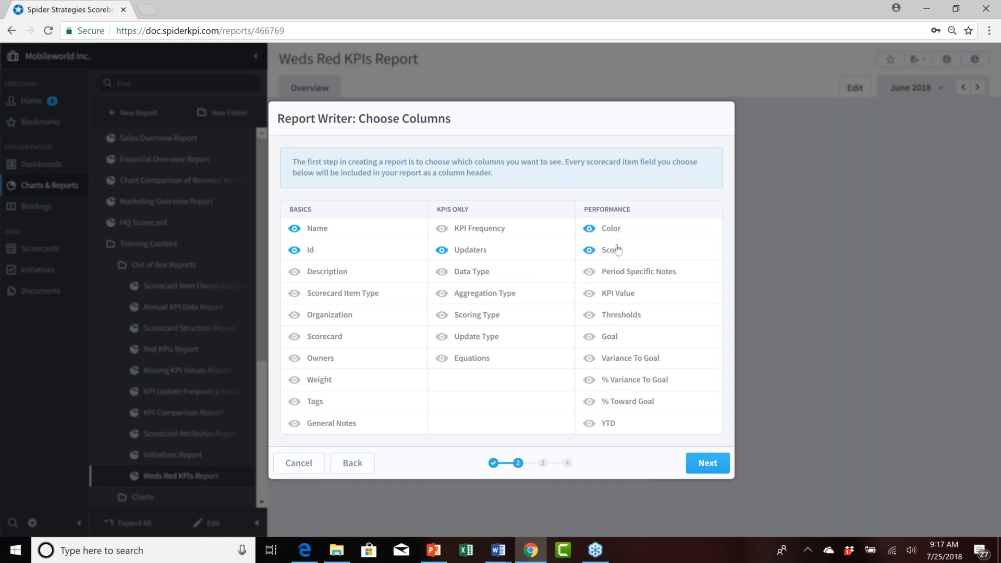
{"action": "left_click", "coordinate": [621, 295]}
{"action": "left_click", "coordinate": [612, 318]}
{"action": "left_click", "coordinate": [610, 337]}
{"action": "left_click", "coordinate": [619, 361]}
{"action": "left_click", "coordinate": [712, 467]}
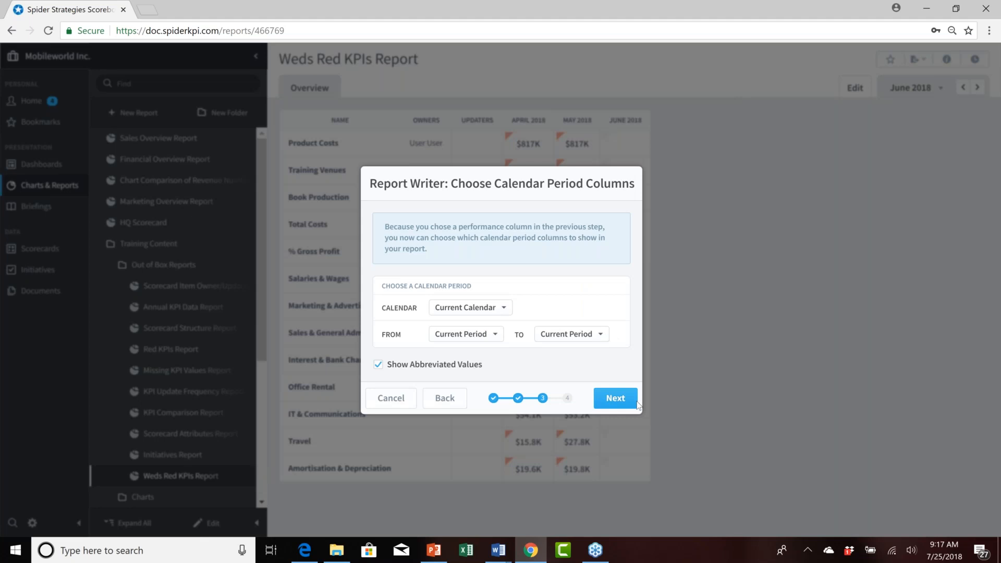
Set the calendar period columns to run from 2 Periods Earlier to the Current Period.
{"action": "left_click", "coordinate": [504, 309]}
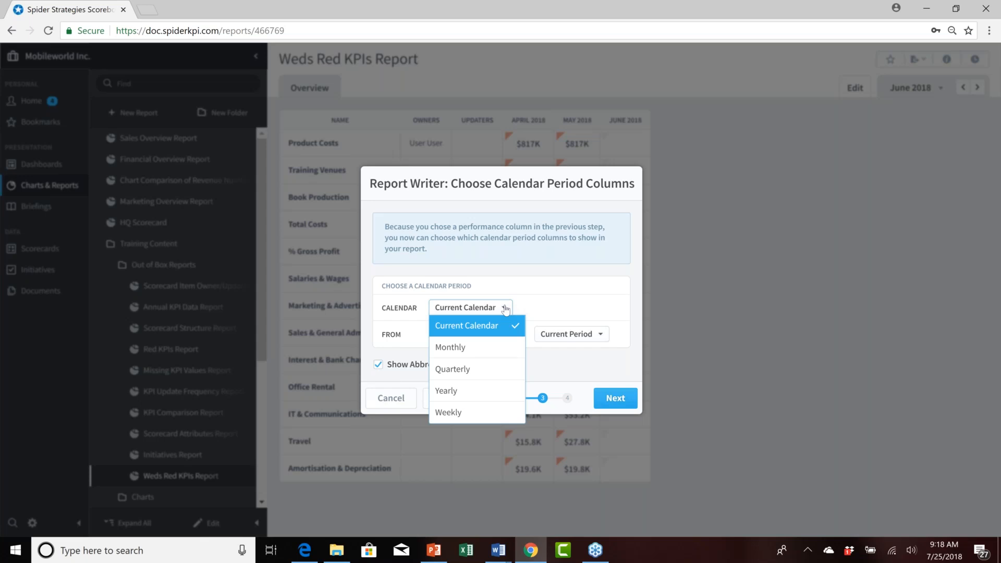
{"action": "left_click", "coordinate": [505, 309]}
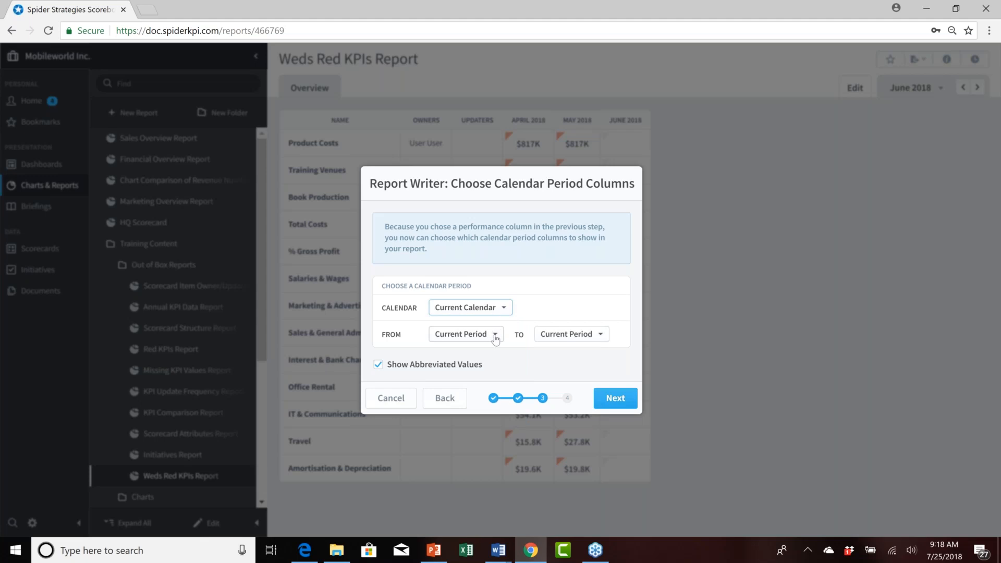
{"action": "left_click", "coordinate": [495, 337]}
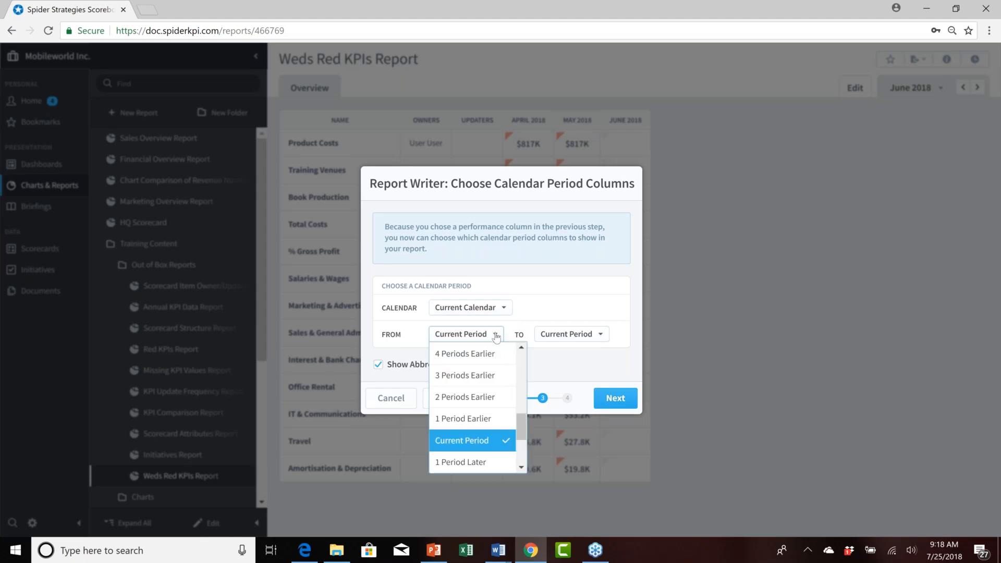
{"action": "left_click", "coordinate": [463, 398]}
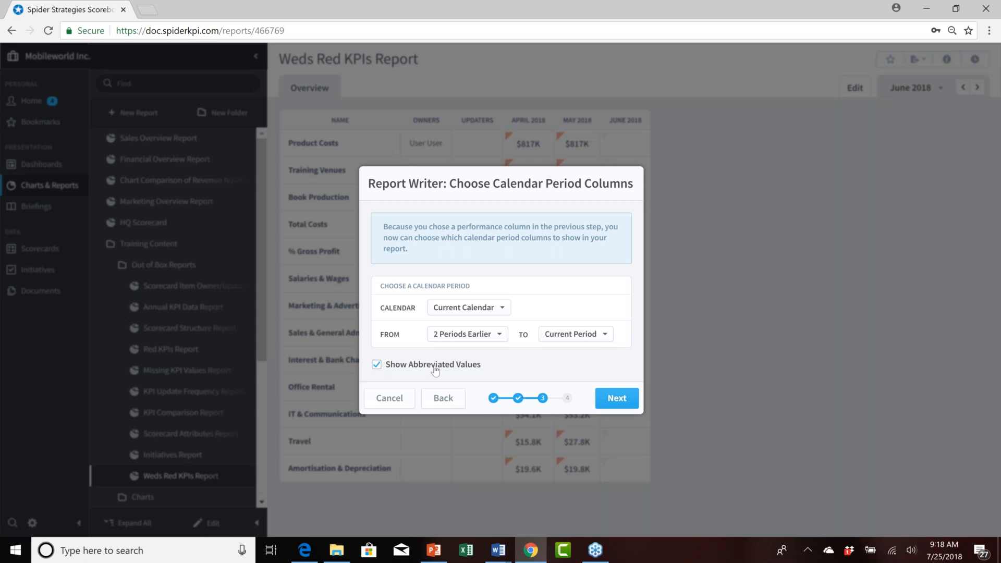
{"action": "left_click", "coordinate": [617, 398]}
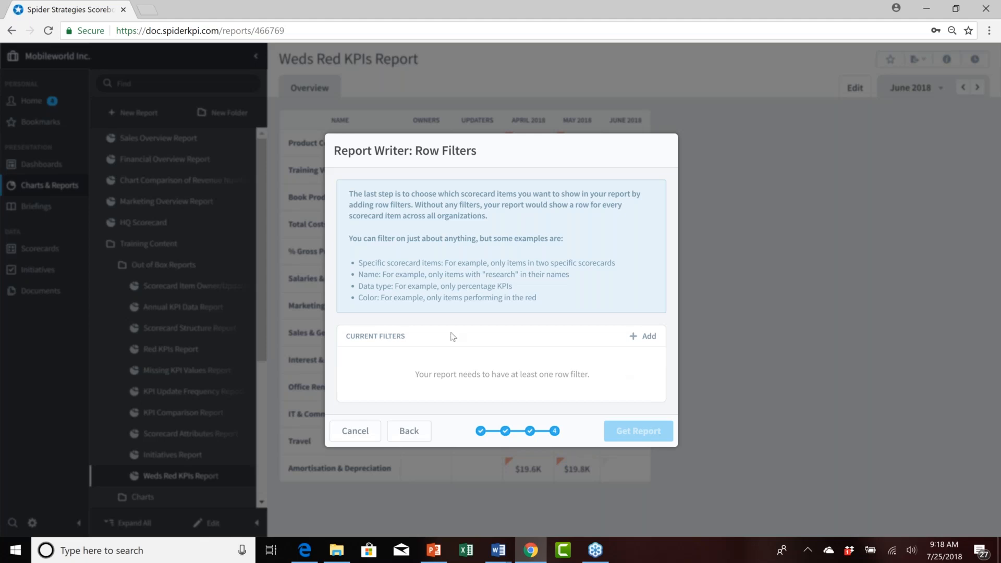
Add a row filter based on Specific Scorecard Items.
{"action": "left_click", "coordinate": [648, 338]}
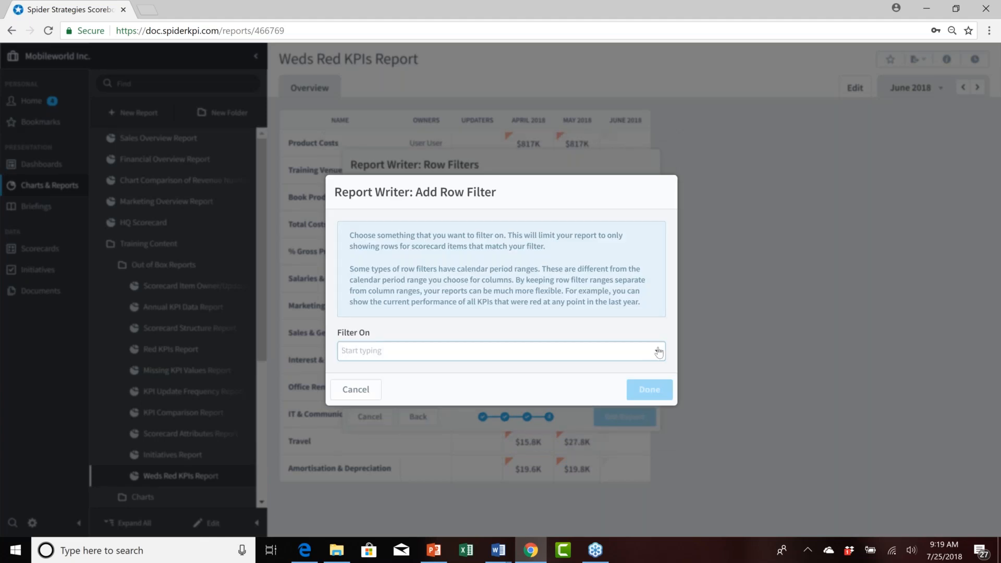
{"action": "left_click", "coordinate": [657, 353]}
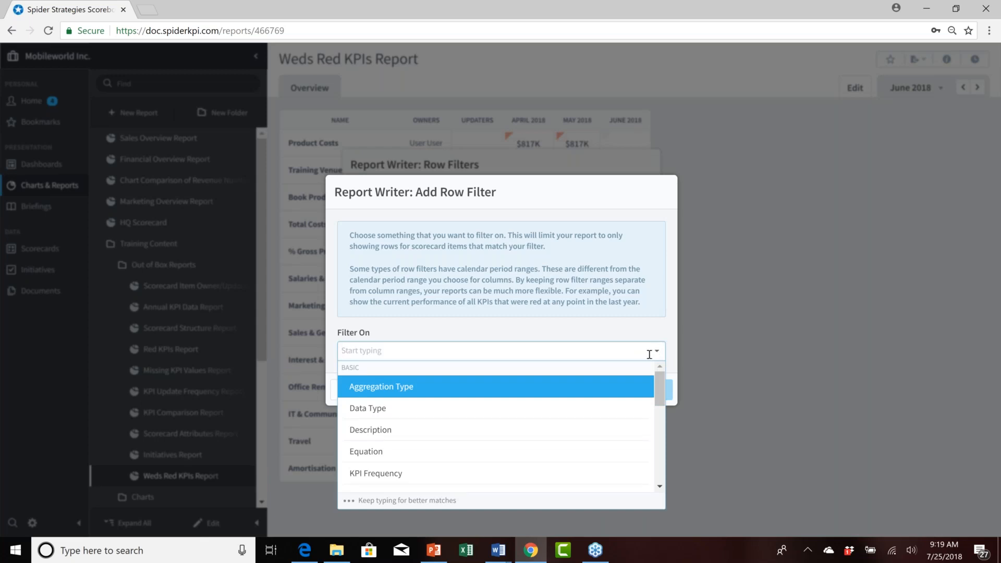
{"action": "scroll", "coordinate": [660, 476], "scroll_direction": "down", "scroll_amount": 2}
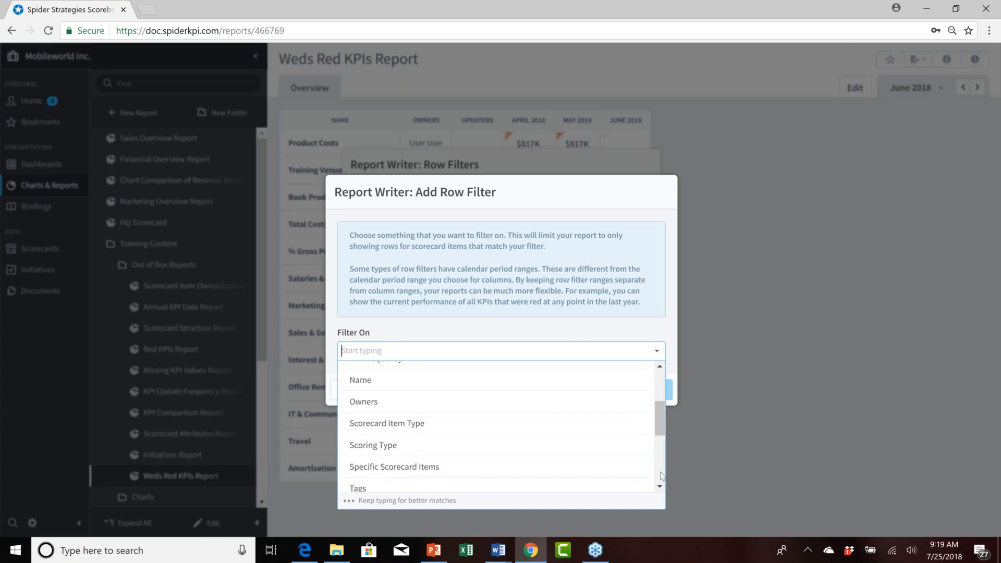
{"action": "left_click", "coordinate": [426, 471]}
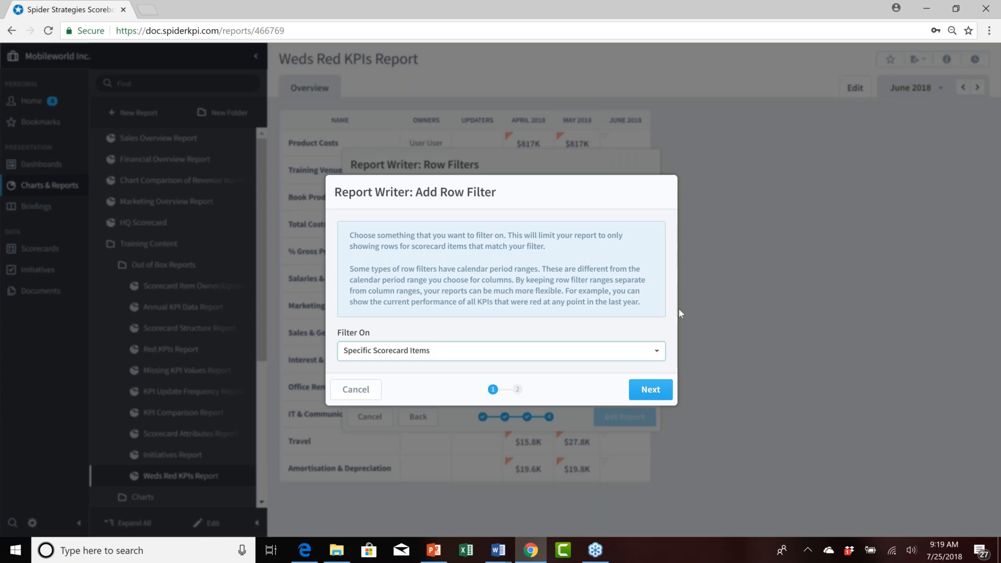
{"action": "left_click", "coordinate": [653, 391]}
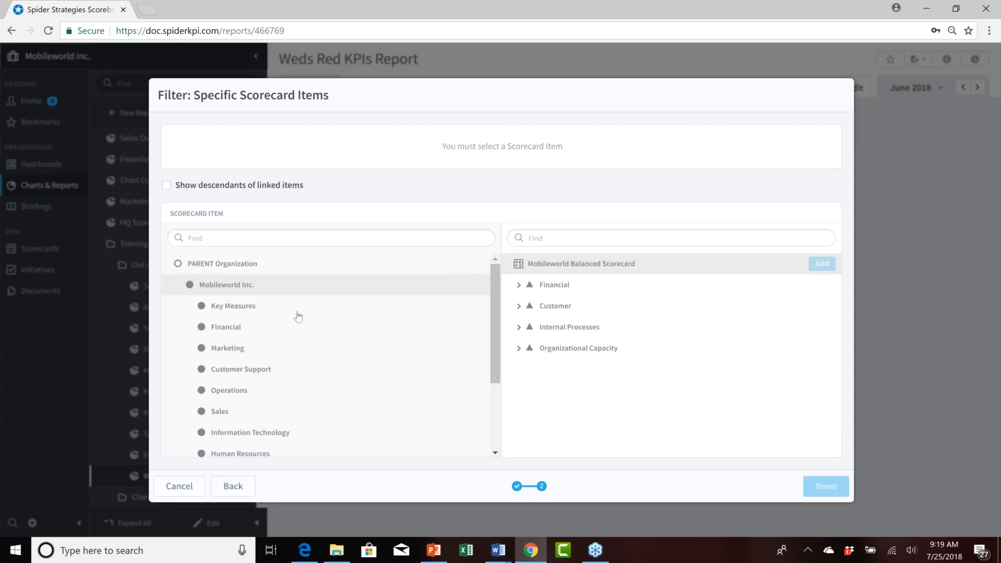
Pick the Financial organization's Financial Profit and Loss scorecard with its descendants as the filter item.
{"action": "left_click", "coordinate": [218, 328]}
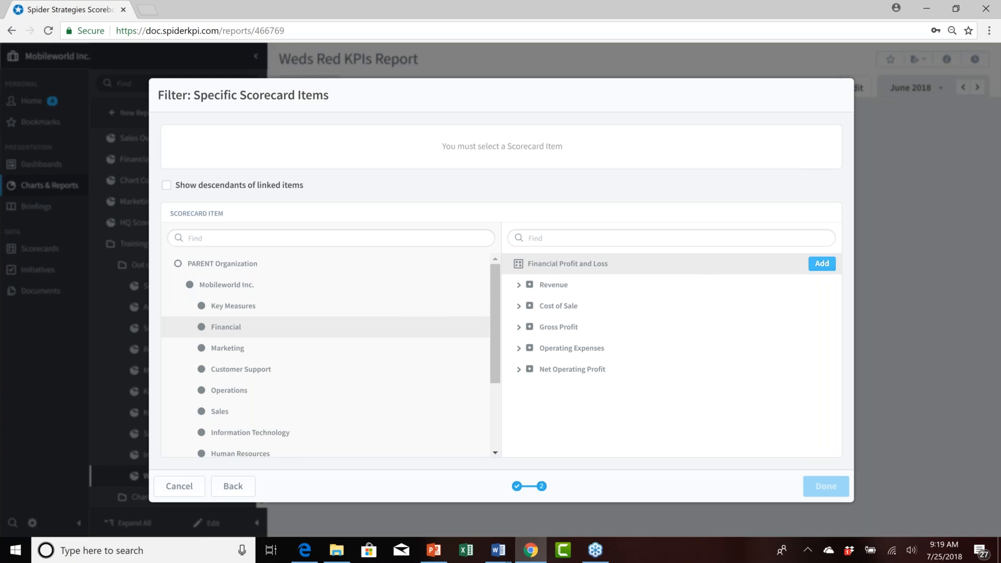
{"action": "left_click", "coordinate": [824, 264]}
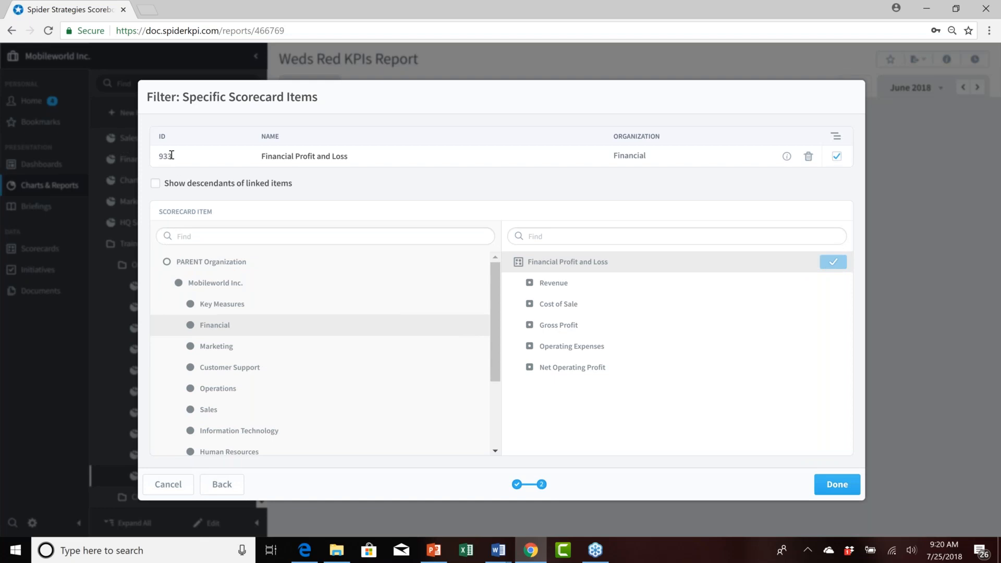
{"action": "left_click_drag", "start_coordinate": [152, 158], "coordinate": [216, 154]}
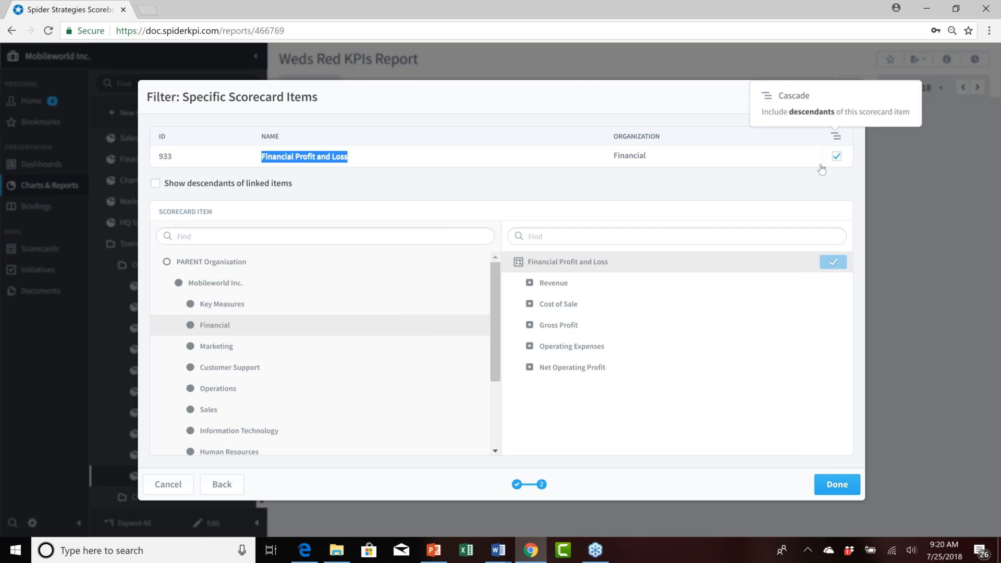
{"action": "left_click", "coordinate": [837, 157]}
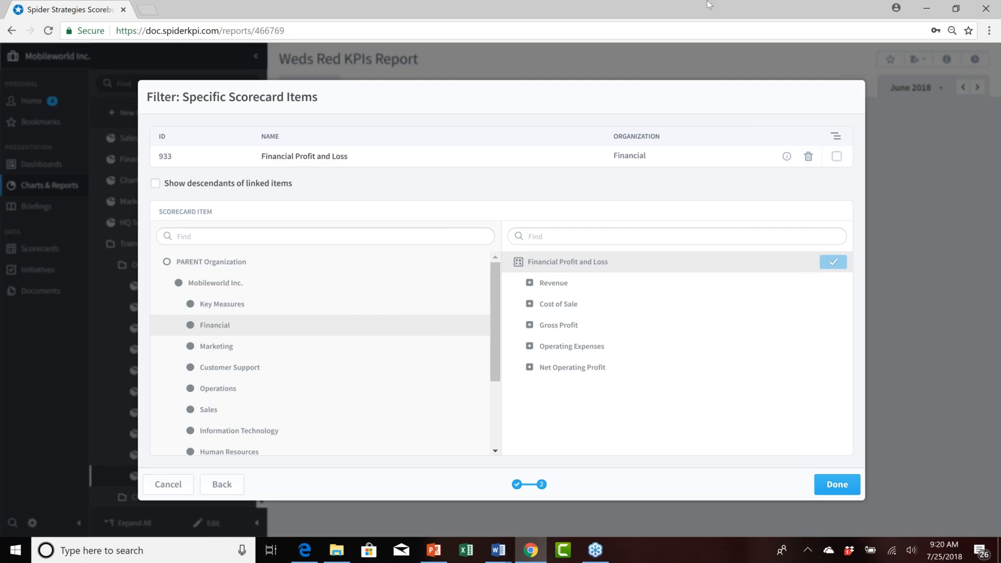
{"action": "left_click", "coordinate": [555, 284]}
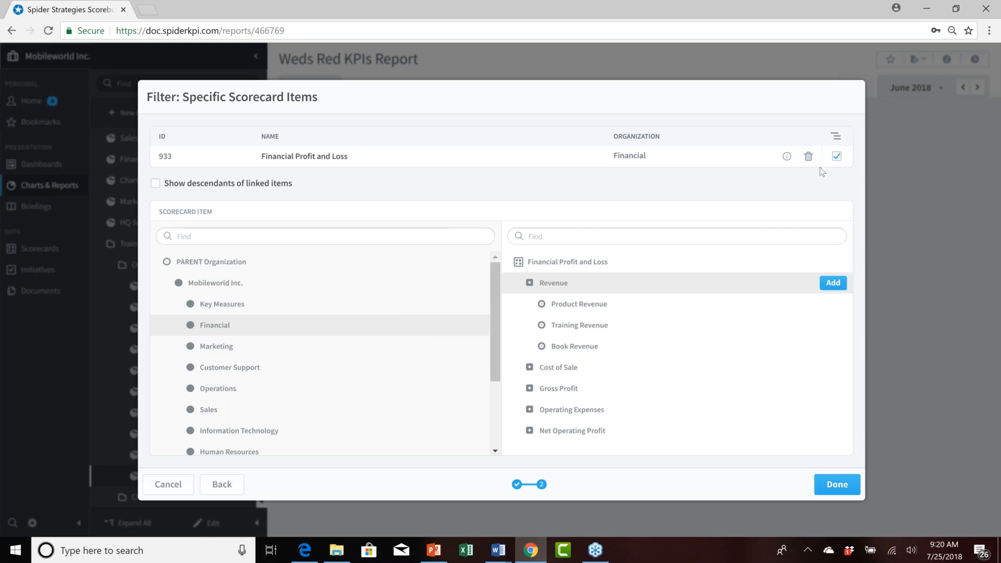
{"action": "left_click", "coordinate": [843, 487]}
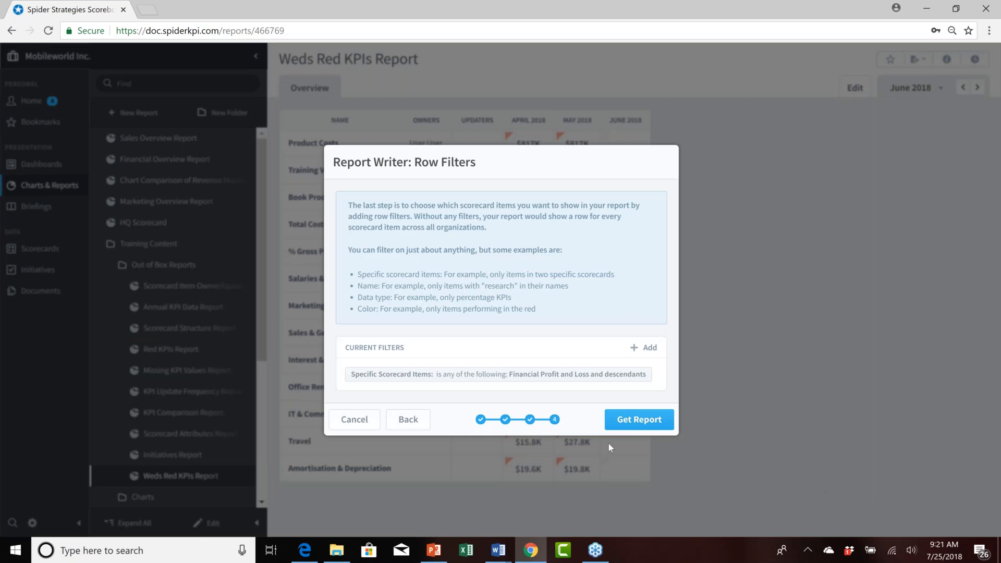
Generate the report and save it under the name Financial Report Writer Example.
{"action": "left_click", "coordinate": [646, 423]}
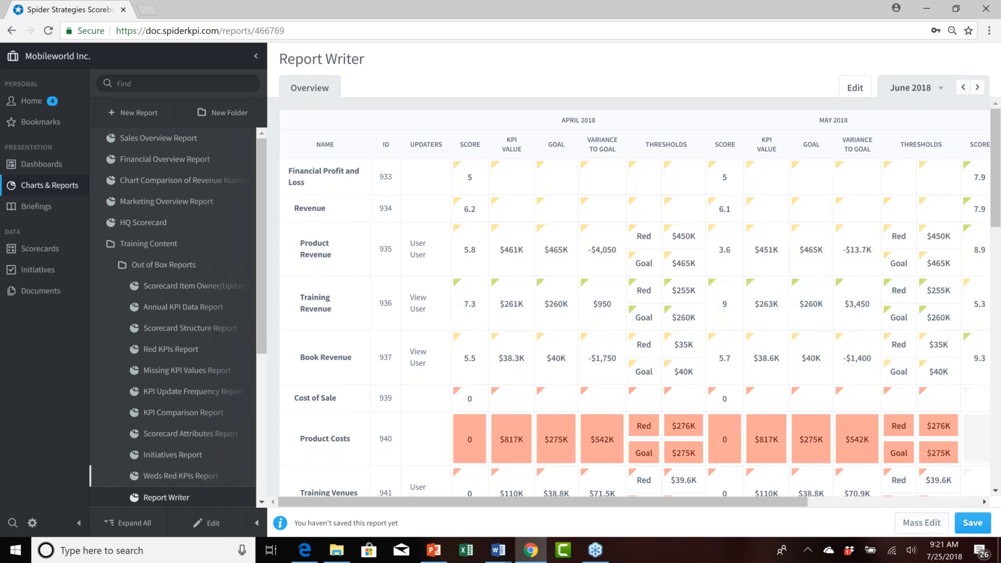
{"action": "left_click", "coordinate": [971, 525]}
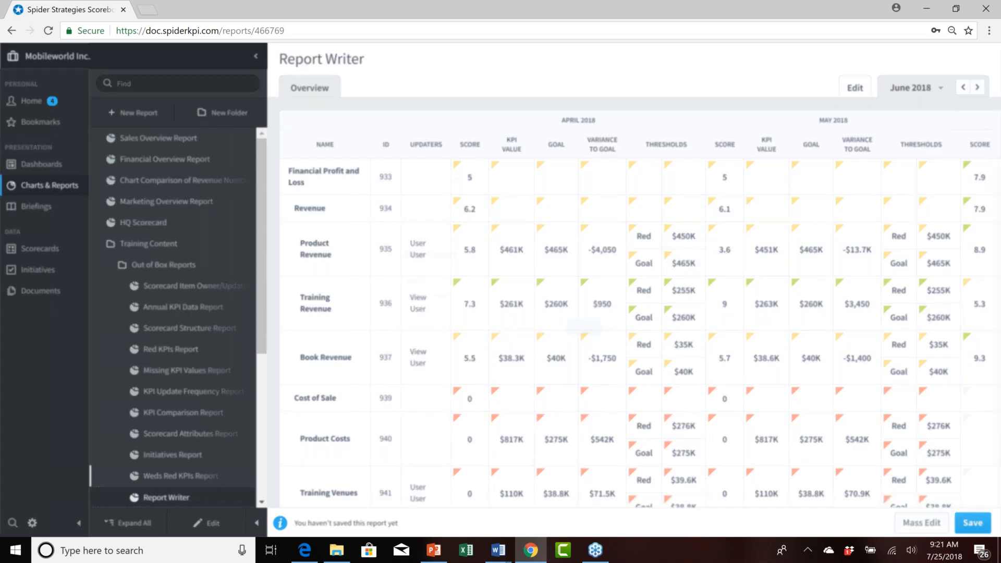
{"action": "type", "text": "Financial Report Writer"}
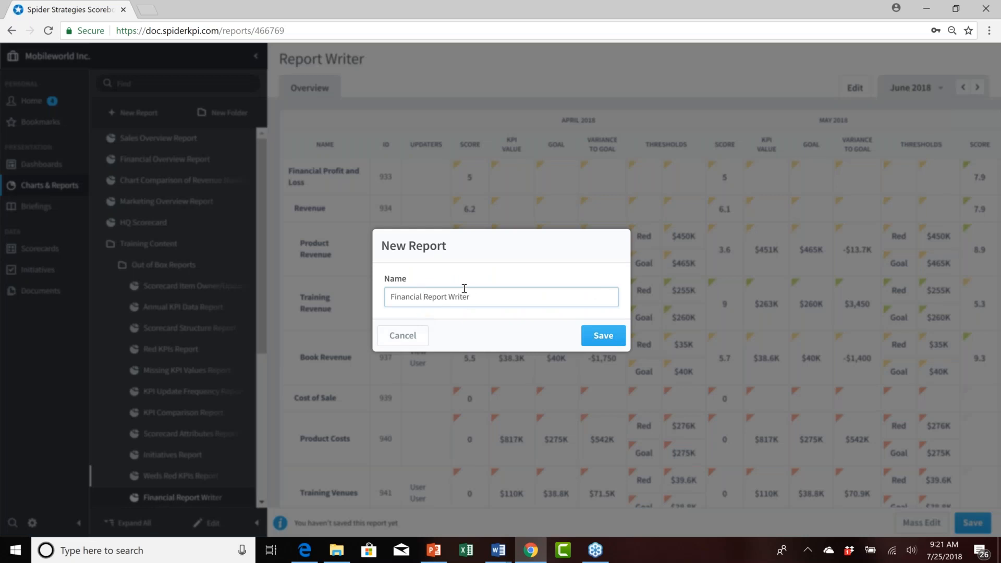
{"action": "type", "text": " Examp0"}
{"action": "key", "text": "BackSpace"}
{"action": "type", "text": "le"}
{"action": "left_click", "coordinate": [601, 336]}
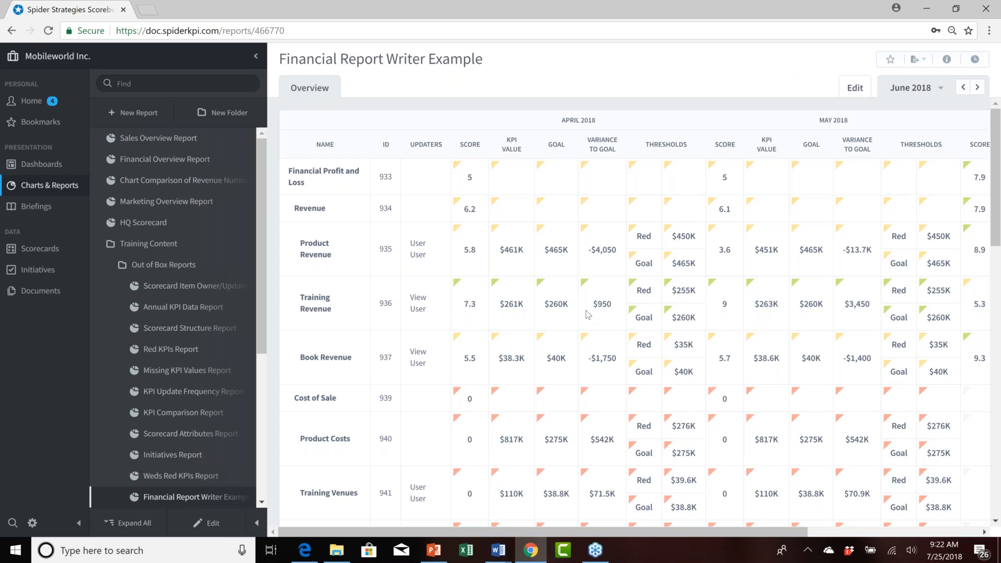
Edit the report's columns to add the Data Type column and finish the column wizard.
{"action": "left_click", "coordinate": [215, 526]}
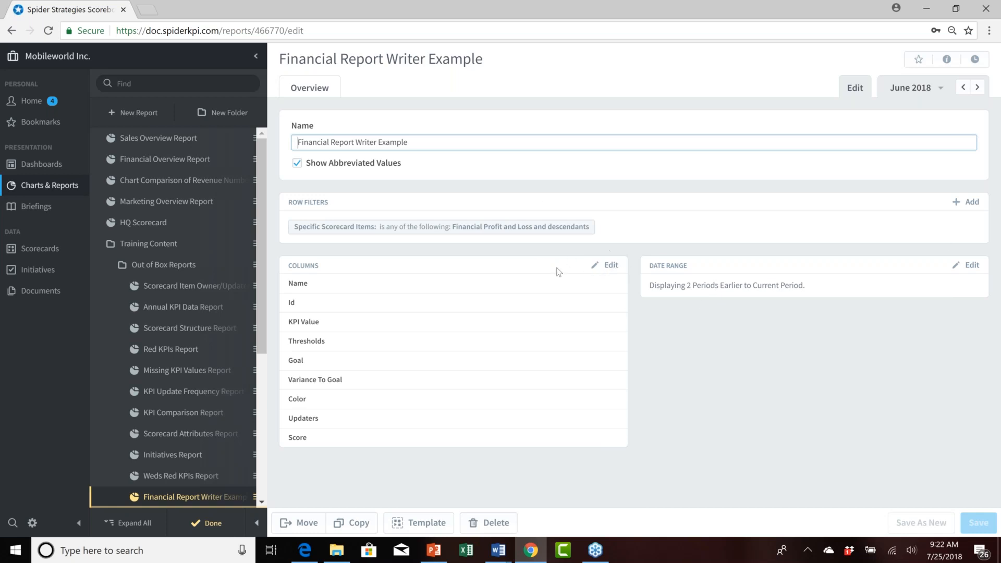
{"action": "left_click", "coordinate": [612, 265]}
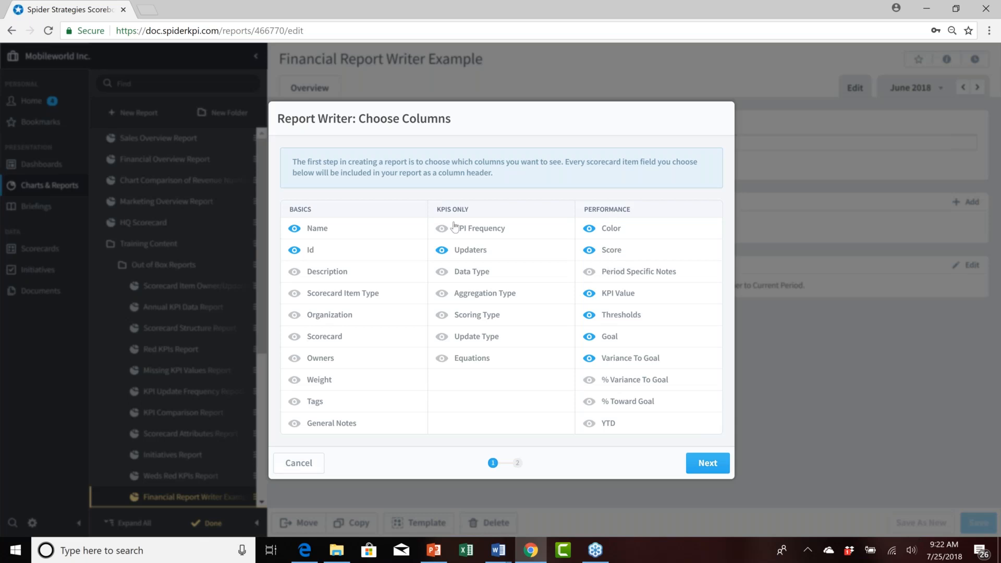
{"action": "left_click", "coordinate": [442, 272]}
{"action": "left_click", "coordinate": [703, 464]}
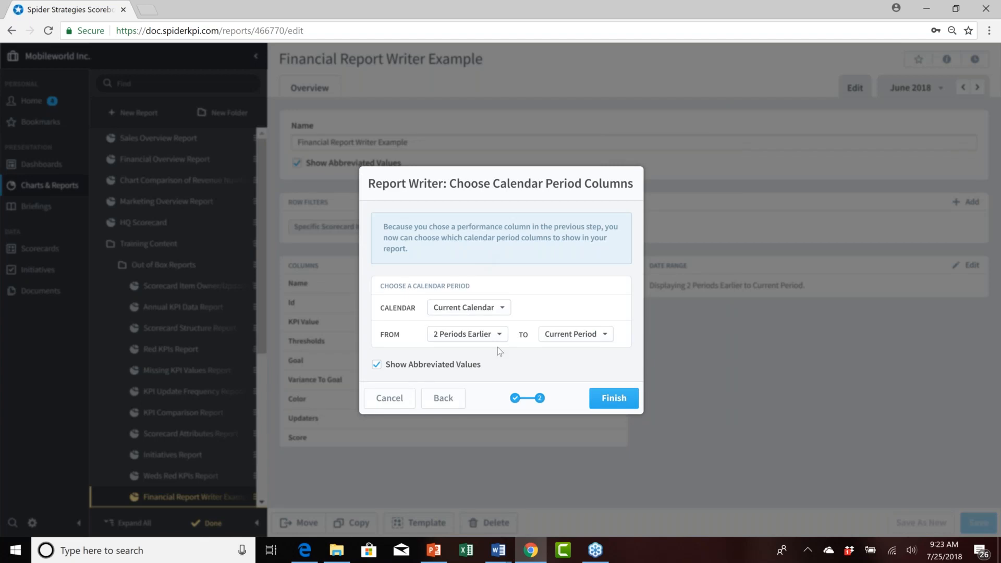
{"action": "left_click", "coordinate": [615, 399]}
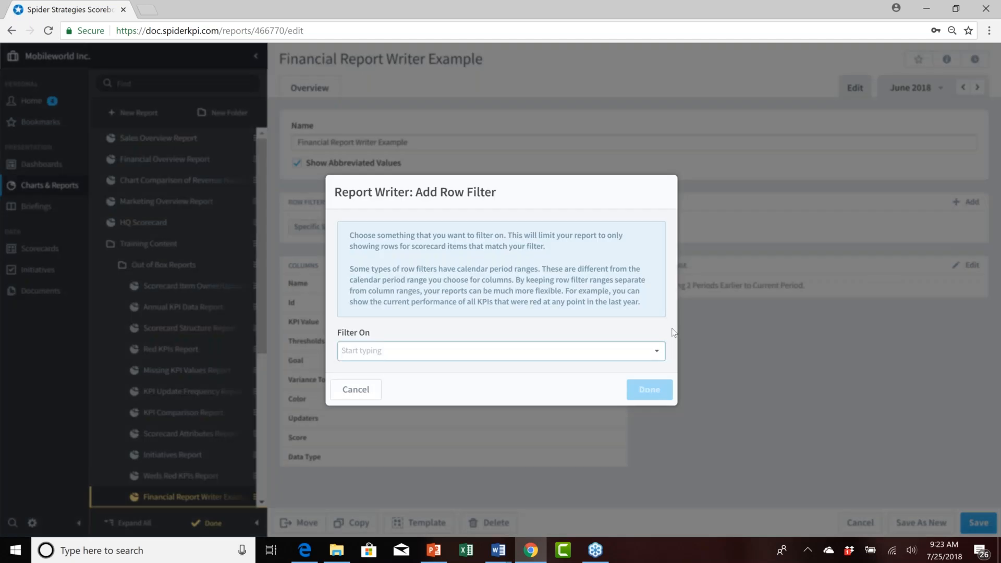
Add a second Specific Scorecard Items row filter for the Customer Support organization's Customer Help Desk scorecard.
{"action": "left_click", "coordinate": [657, 349]}
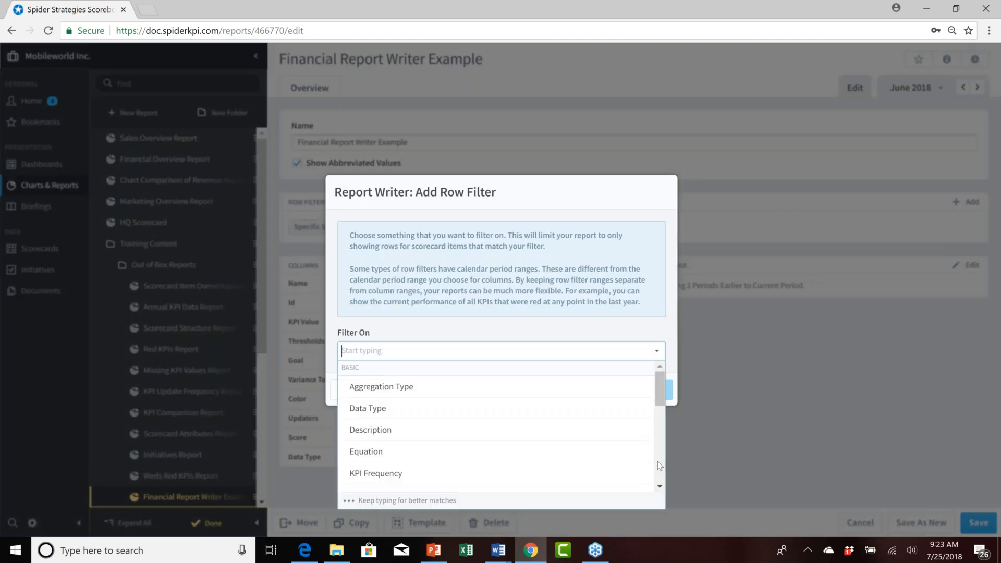
{"action": "scroll", "coordinate": [662, 465], "scroll_direction": "down", "scroll_amount": 2}
{"action": "left_click", "coordinate": [437, 466]}
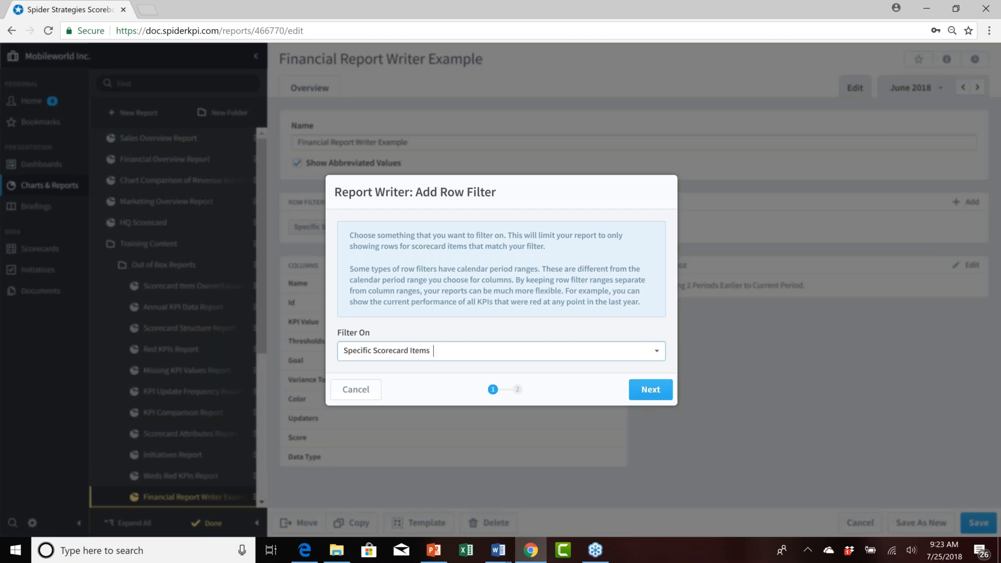
{"action": "left_click", "coordinate": [651, 391]}
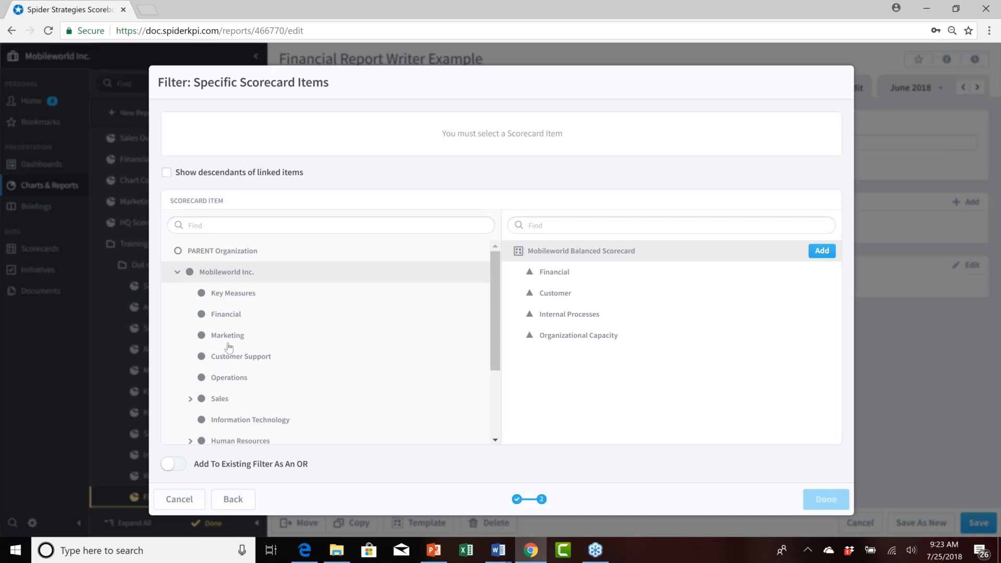
{"action": "left_click", "coordinate": [238, 359]}
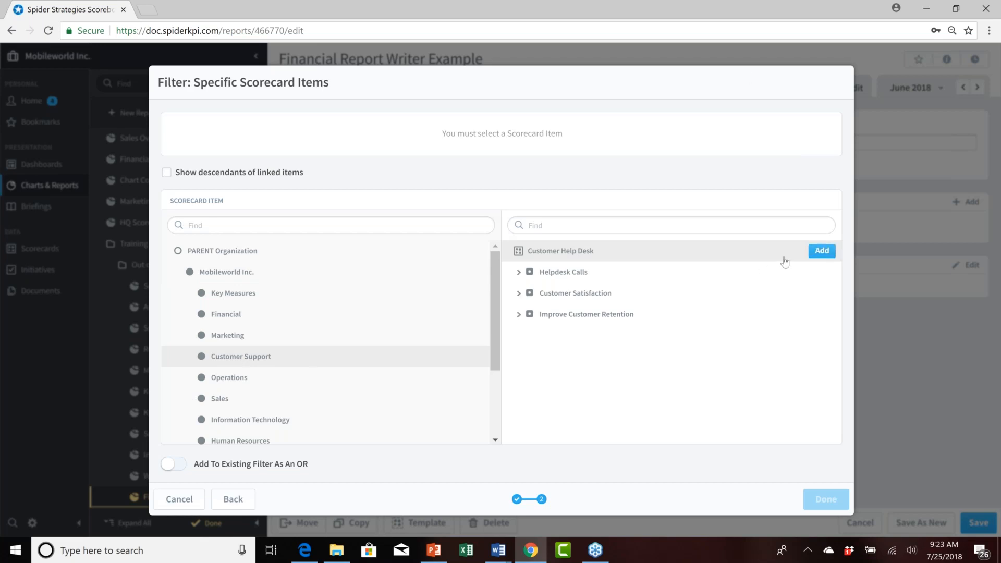
{"action": "left_click", "coordinate": [821, 251]}
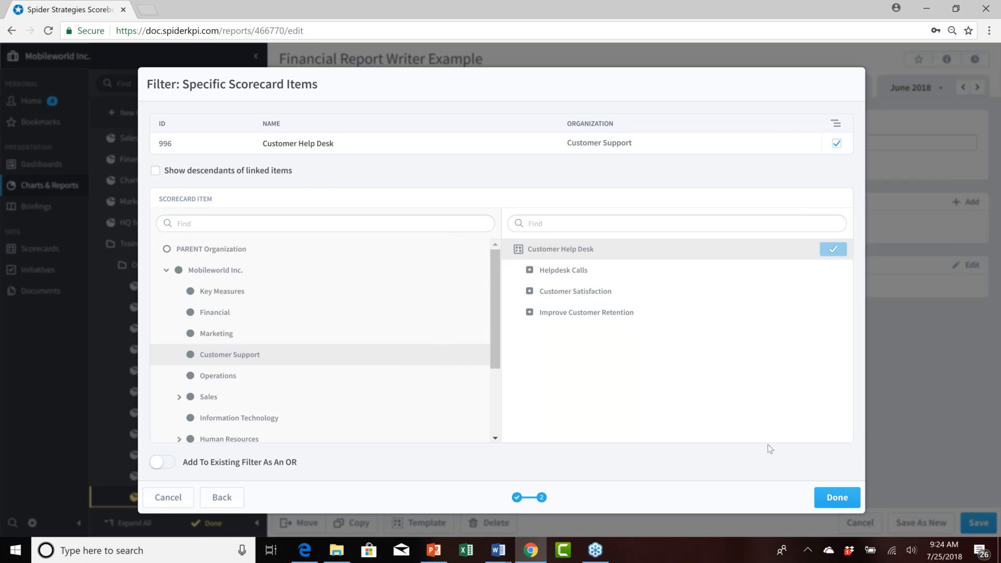
{"action": "left_click", "coordinate": [839, 502]}
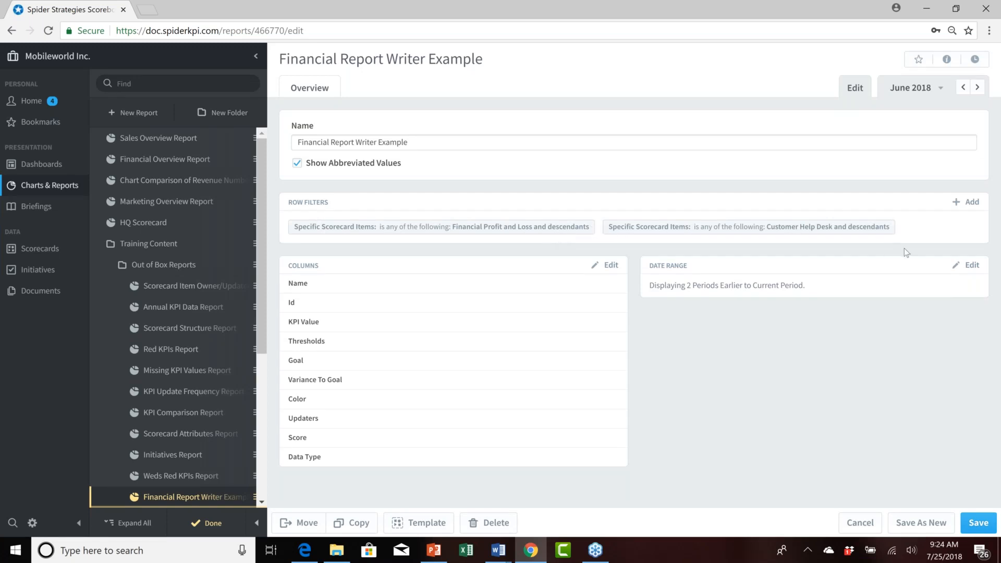
Set the Customer Help Desk row filter to add to the existing filter as an OR, then regenerate the report.
{"action": "left_click", "coordinate": [214, 525]}
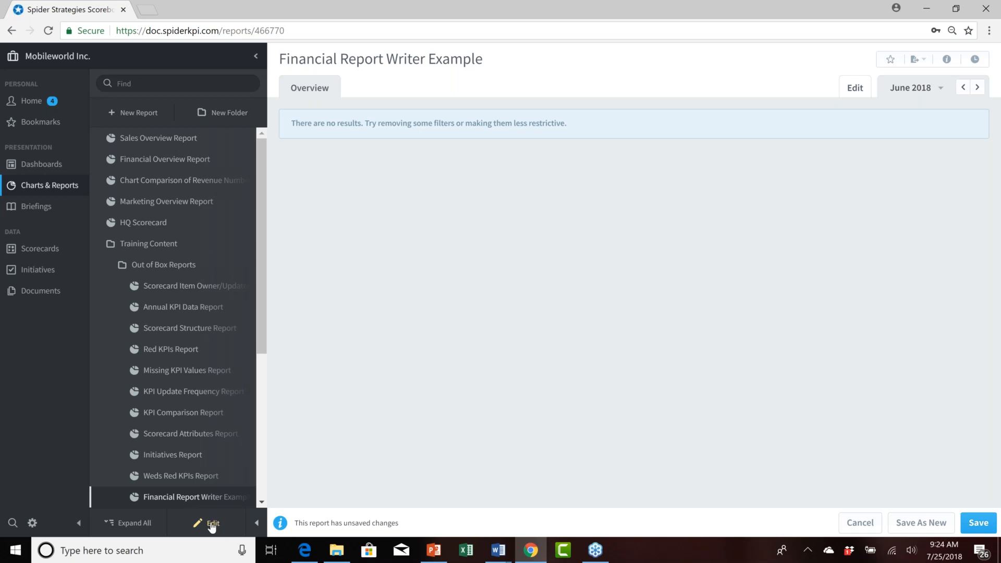
{"action": "left_click", "coordinate": [213, 524]}
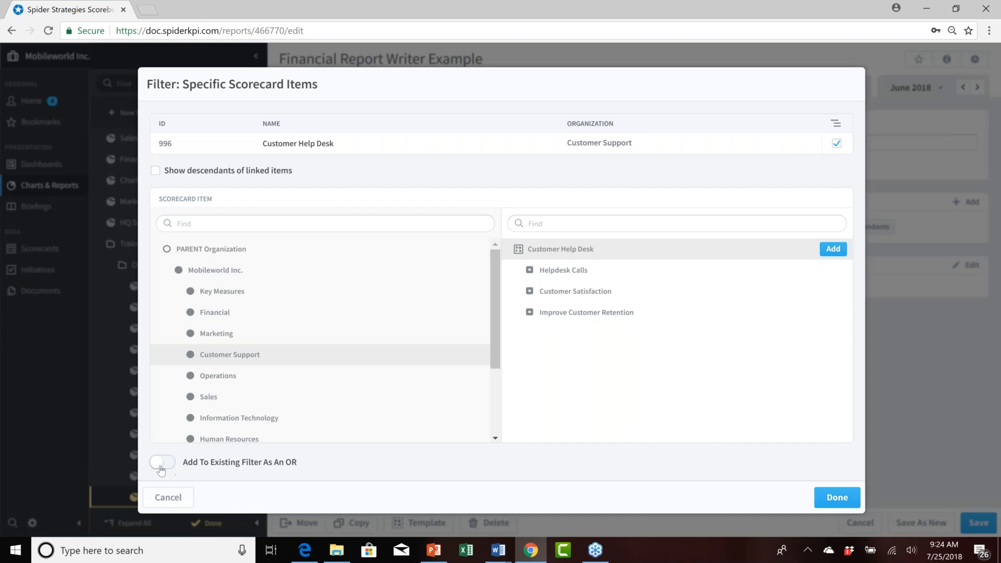
{"action": "left_click", "coordinate": [161, 463]}
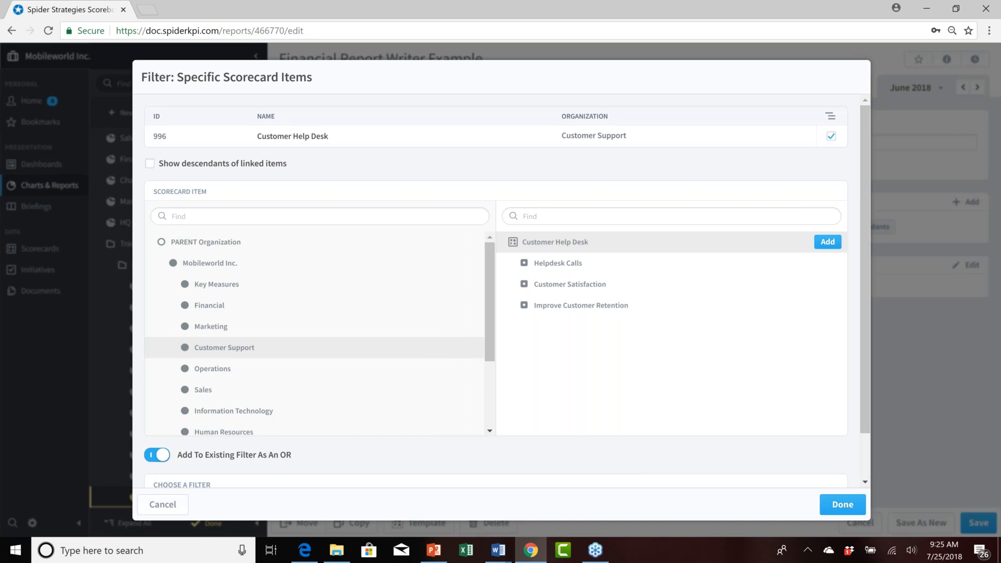
{"action": "left_click", "coordinate": [843, 506]}
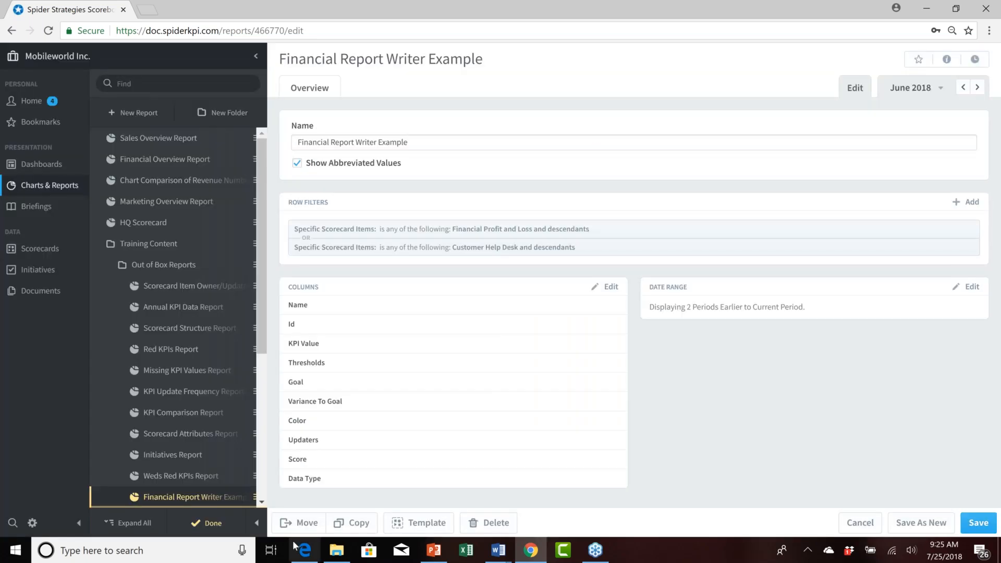
{"action": "left_click", "coordinate": [301, 241]}
{"action": "left_click", "coordinate": [213, 525]}
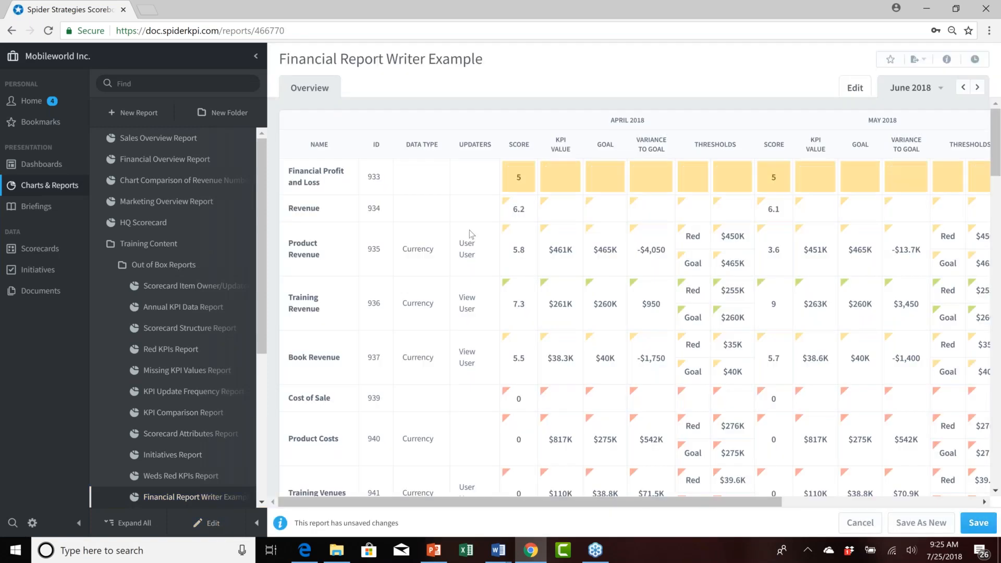
Scroll through the generated report to review the financial and customer support rows.
{"action": "scroll", "coordinate": [409, 226], "scroll_direction": "down", "scroll_amount": 1}
{"action": "scroll", "coordinate": [409, 225], "scroll_direction": "down", "scroll_amount": 3}
{"action": "scroll", "coordinate": [409, 225], "scroll_direction": "down", "scroll_amount": 4}
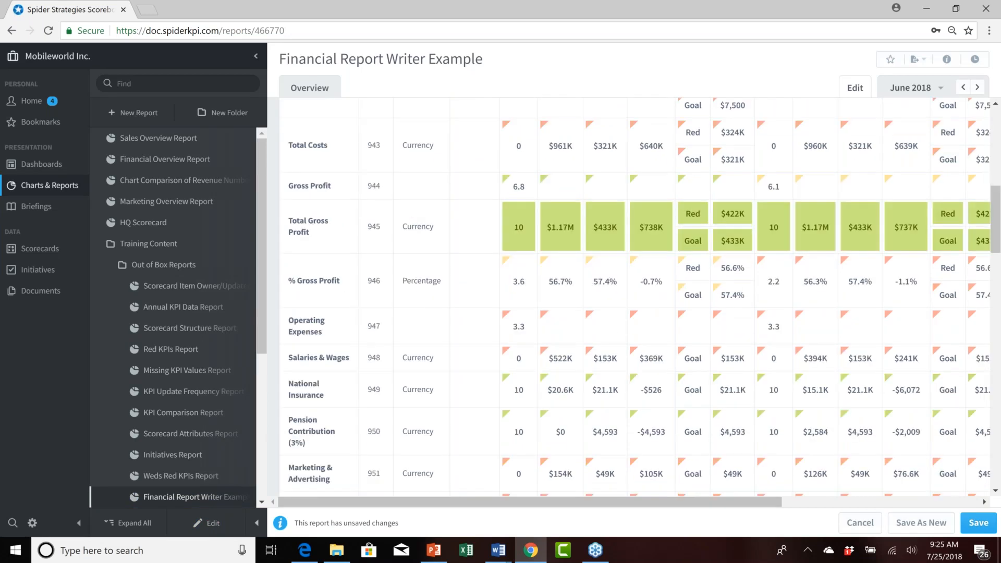
{"action": "scroll", "coordinate": [404, 227], "scroll_direction": "down", "scroll_amount": 3}
{"action": "scroll", "coordinate": [402, 225], "scroll_direction": "up", "scroll_amount": 1}
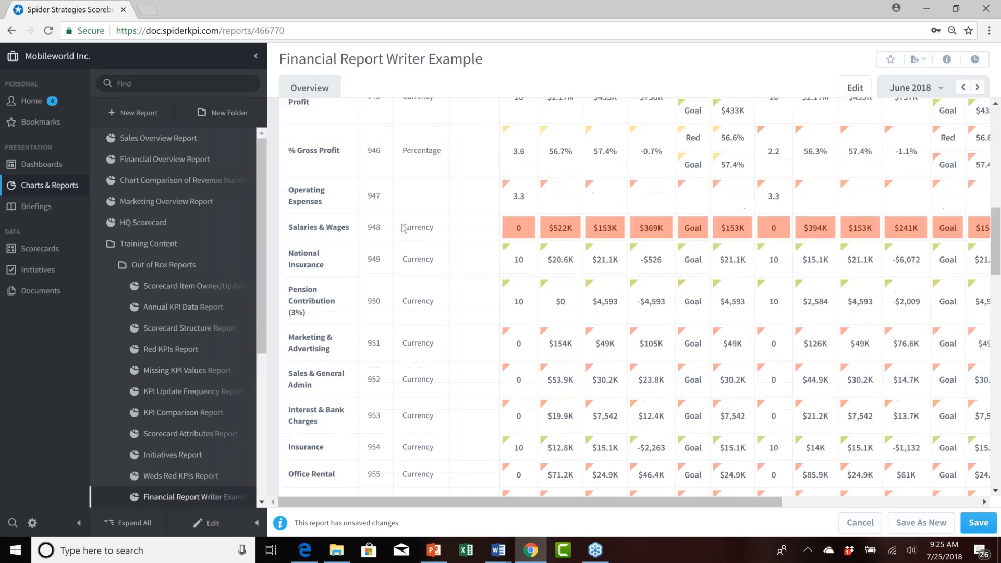
{"action": "scroll", "coordinate": [403, 228], "scroll_direction": "down", "scroll_amount": 1}
{"action": "scroll", "coordinate": [403, 228], "scroll_direction": "down", "scroll_amount": 5}
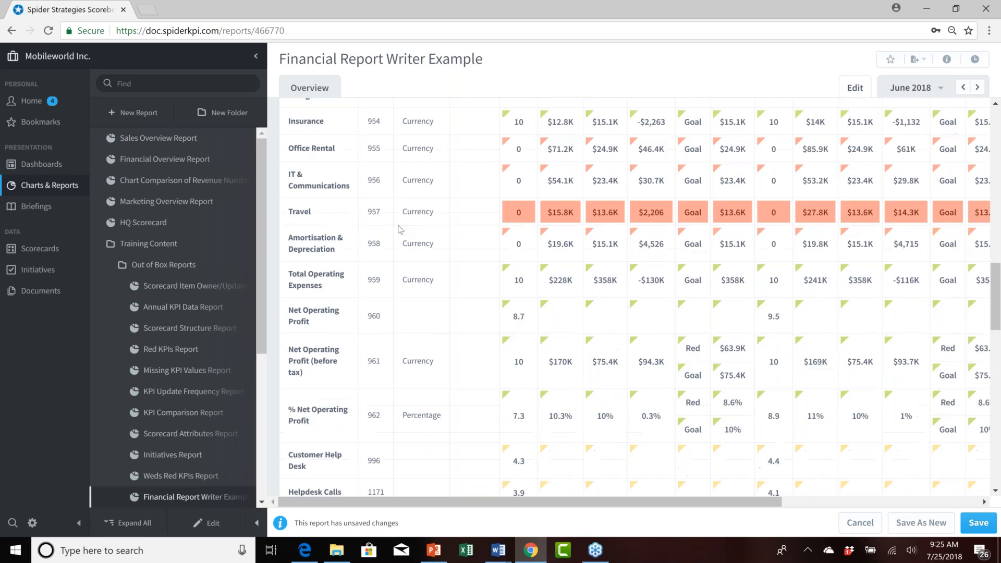
{"action": "scroll", "coordinate": [400, 230], "scroll_direction": "down", "scroll_amount": 5}
{"action": "scroll", "coordinate": [399, 229], "scroll_direction": "down", "scroll_amount": 3}
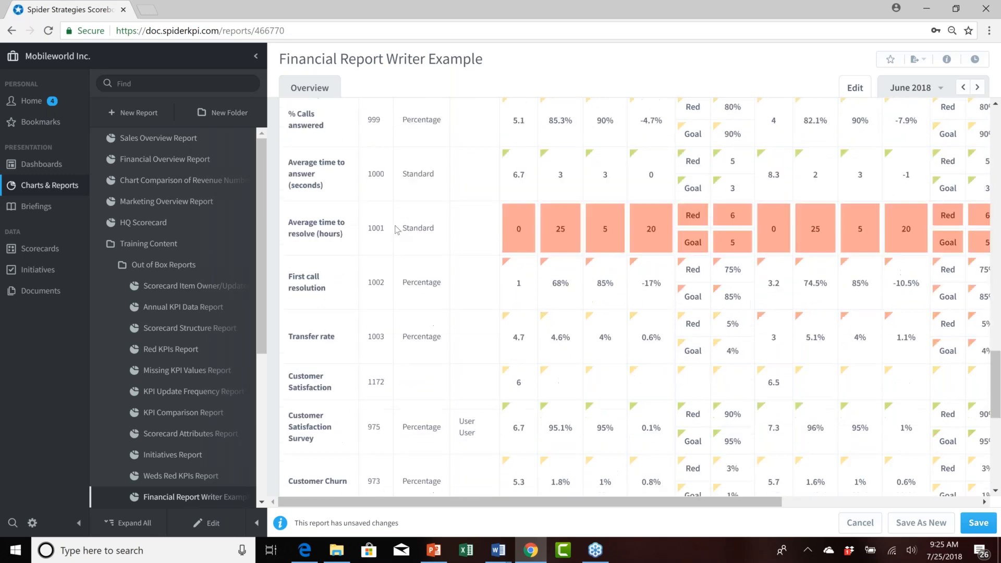
{"action": "scroll", "coordinate": [397, 229], "scroll_direction": "down", "scroll_amount": 6}
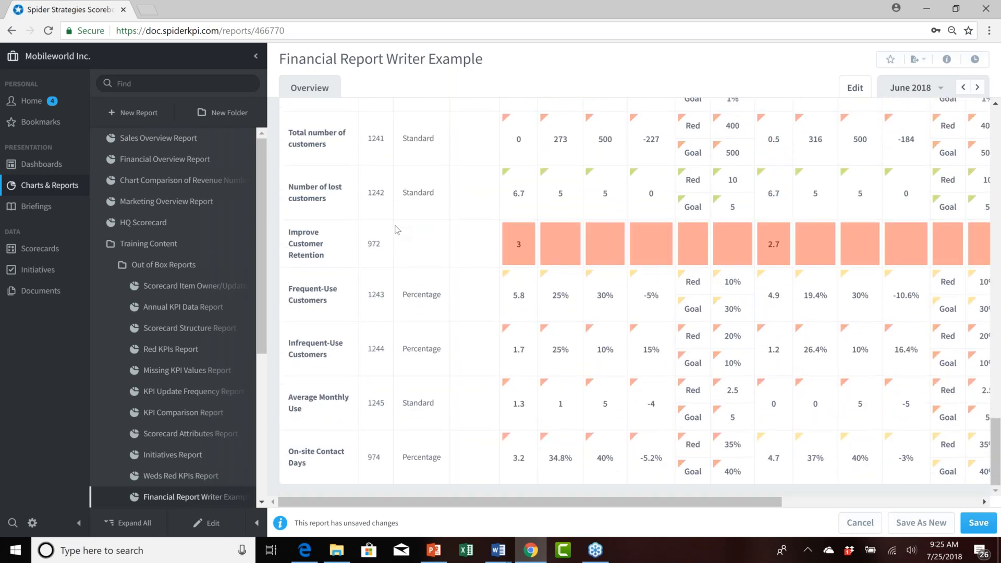
{"action": "scroll", "coordinate": [397, 229], "scroll_direction": "up", "scroll_amount": 9}
{"action": "scroll", "coordinate": [398, 230], "scroll_direction": "down", "scroll_amount": 7}
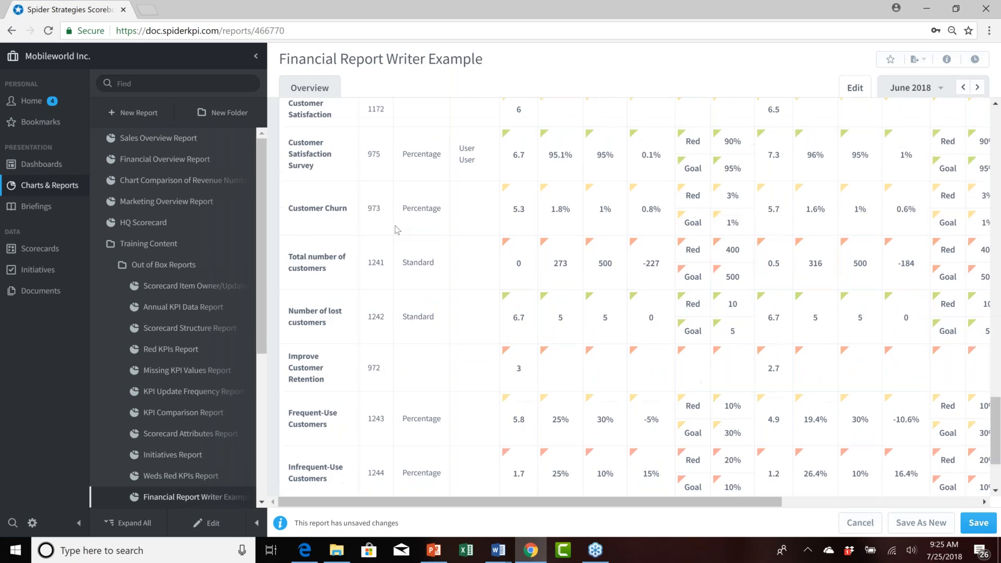
{"action": "scroll", "coordinate": [397, 230], "scroll_direction": "down", "scroll_amount": 2}
{"action": "scroll", "coordinate": [398, 229], "scroll_direction": "up", "scroll_amount": 12}
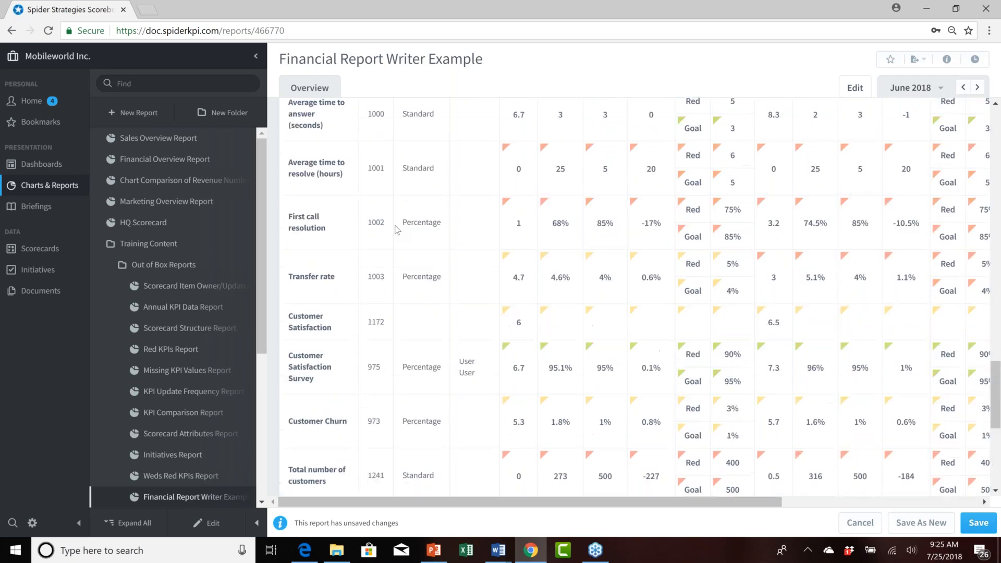
{"action": "scroll", "coordinate": [397, 229], "scroll_direction": "up", "scroll_amount": 10}
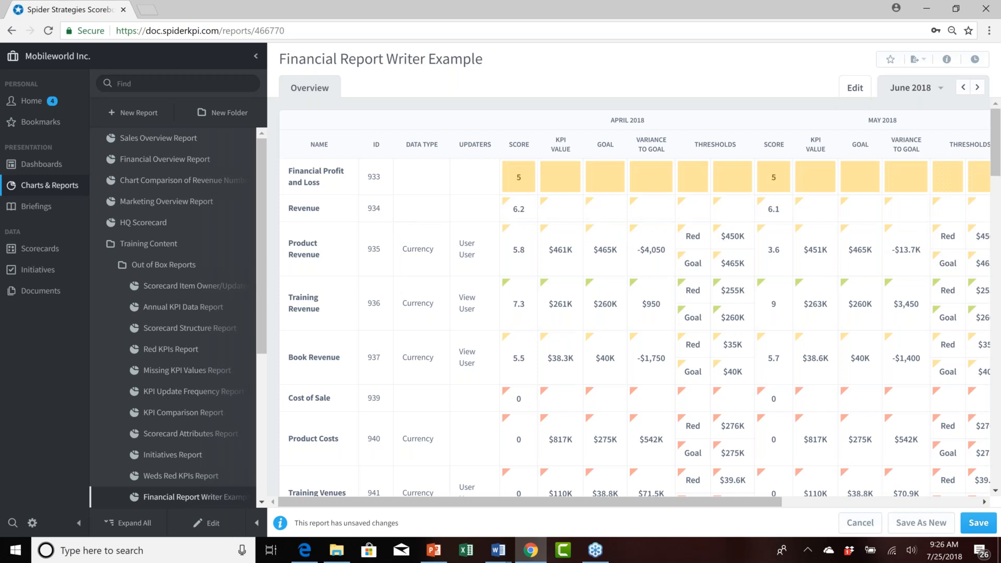
Cycle the April 2018 Score column's sort through ascending and descending back to the default order.
{"action": "left_click", "coordinate": [522, 147]}
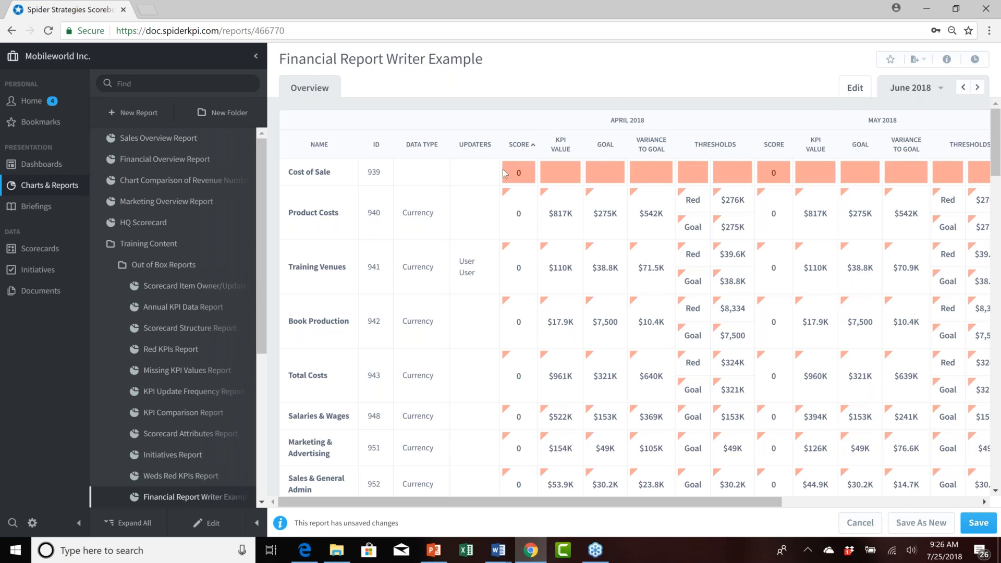
{"action": "left_click", "coordinate": [531, 149]}
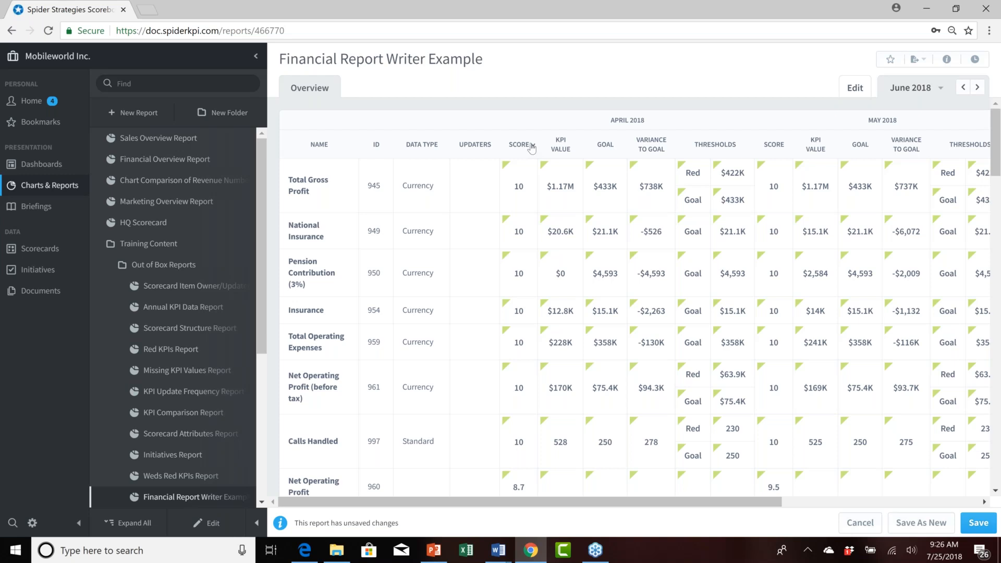
{"action": "left_click", "coordinate": [532, 146]}
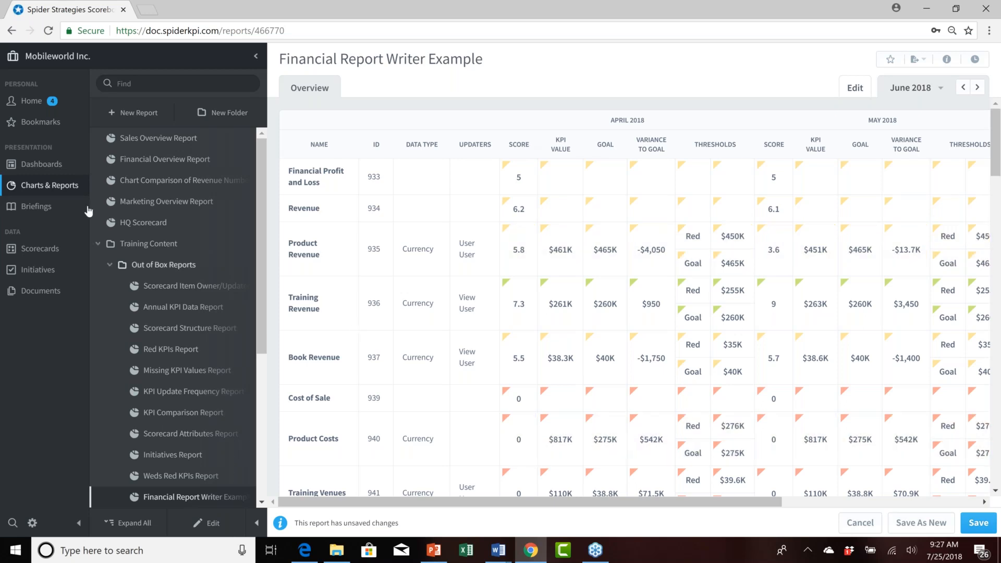
Collapse the Out of Box Reports folder and save the report's unsaved changes, dismissing the new report type chooser.
{"action": "left_click", "coordinate": [110, 265]}
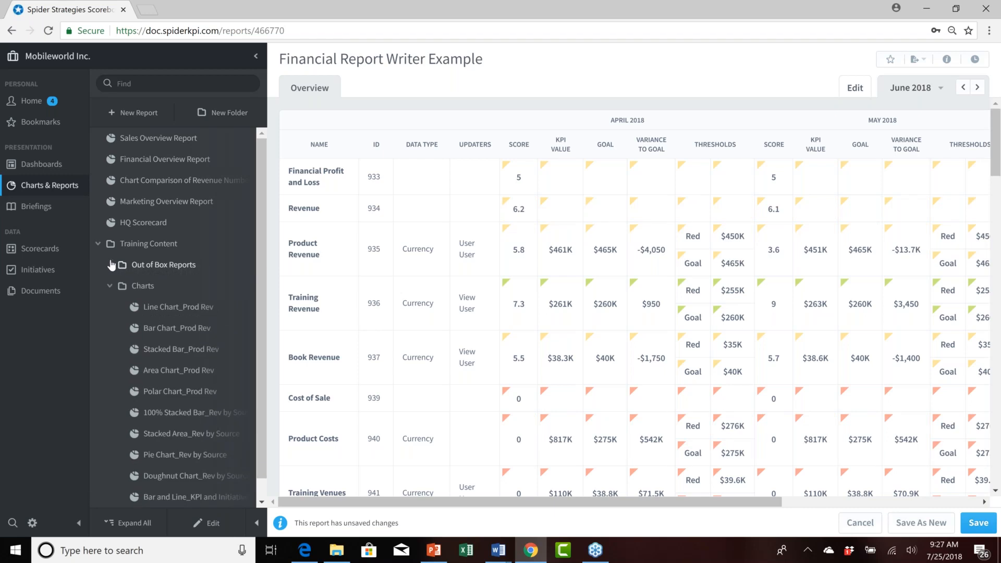
{"action": "left_click", "coordinate": [142, 113]}
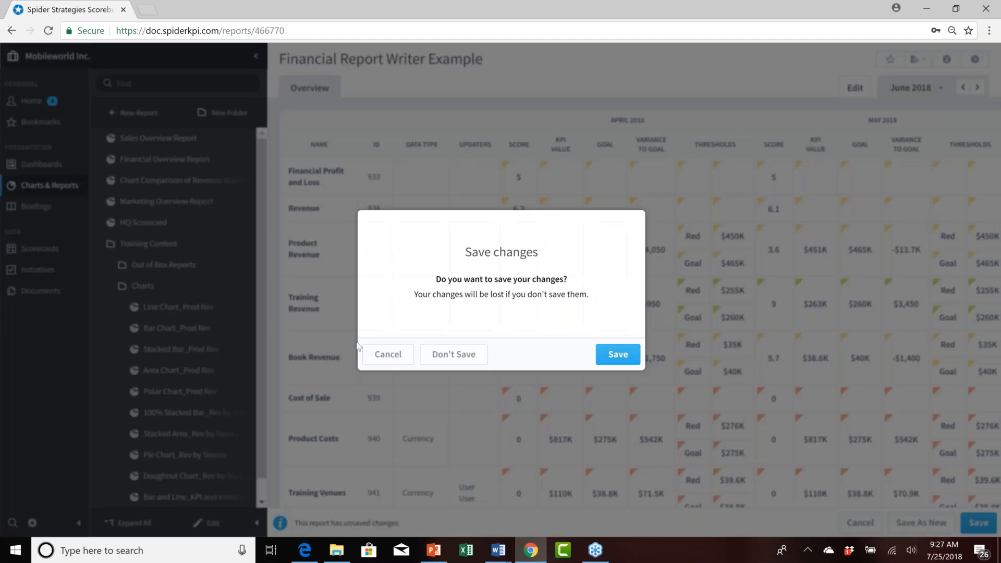
{"action": "left_click", "coordinate": [615, 349]}
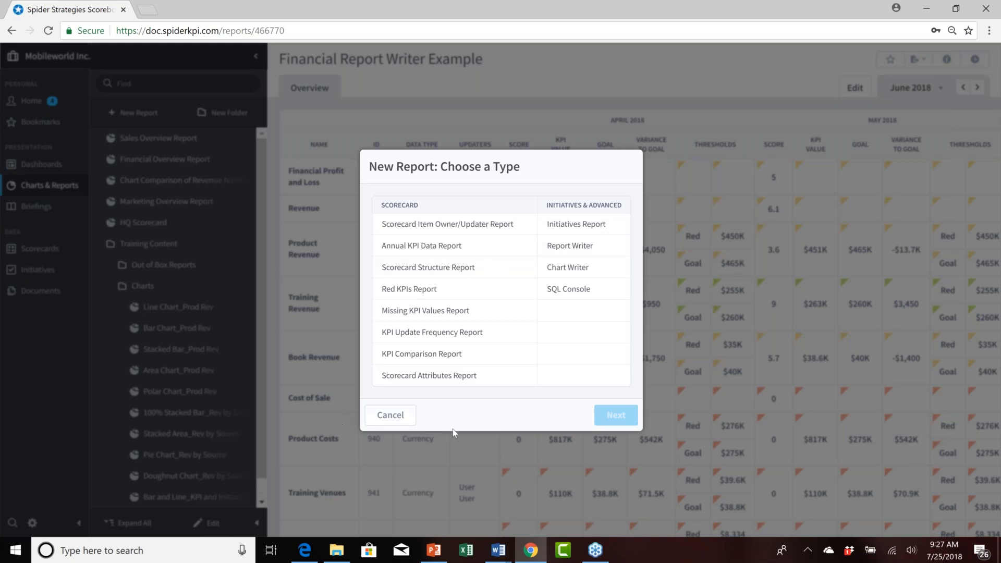
{"action": "left_click", "coordinate": [396, 415]}
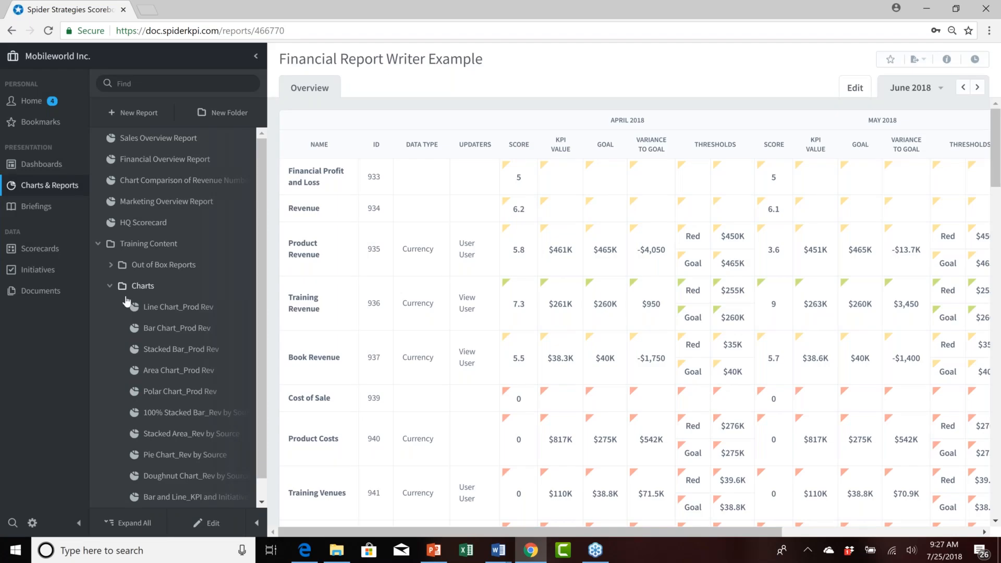
Open the Line Chart_Prod Rev and Bar Chart_Prod Rev charts and inspect the monthly bar values.
{"action": "left_click", "coordinate": [169, 308]}
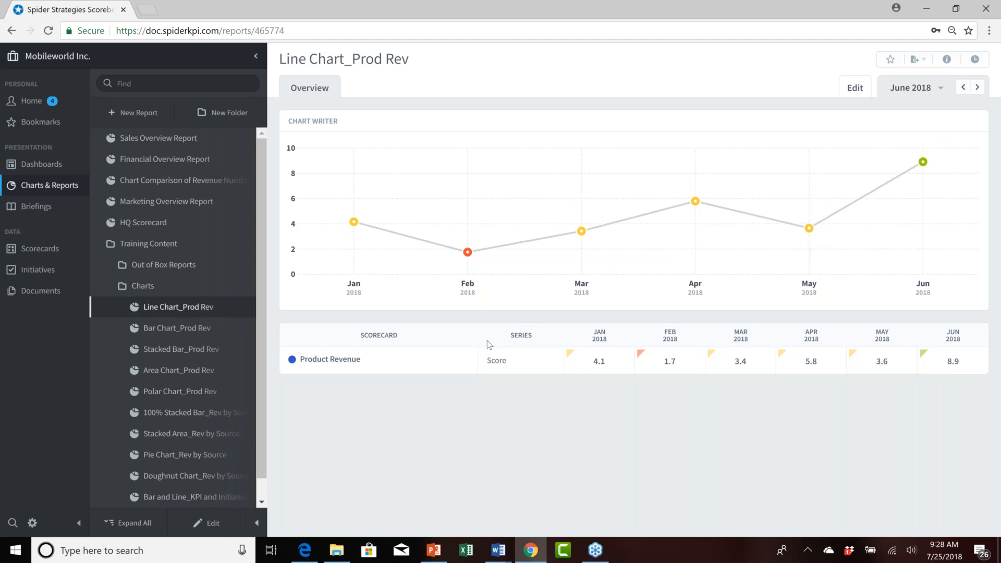
{"action": "left_click", "coordinate": [175, 332]}
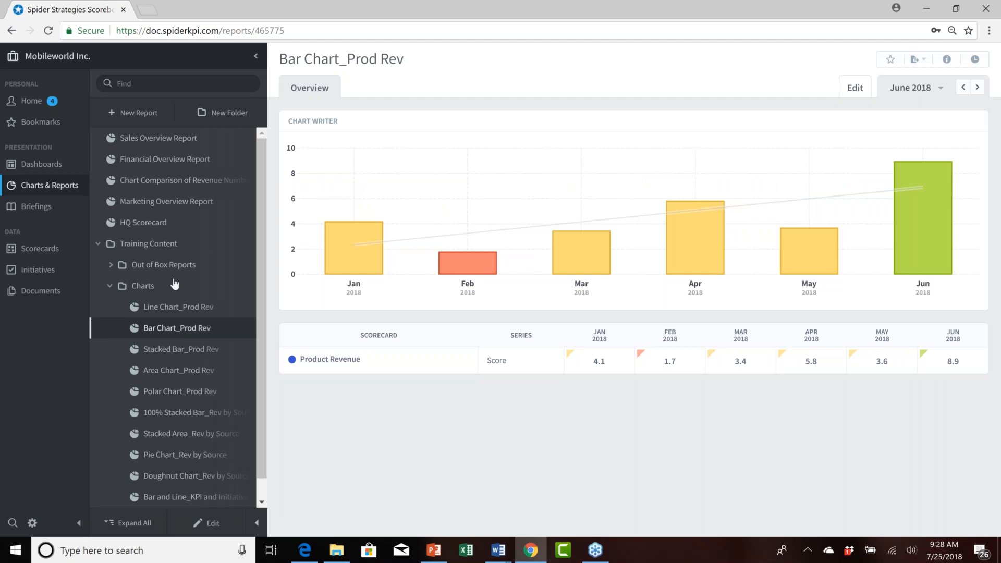
{"action": "mouse_move", "coordinate": [419, 240]}
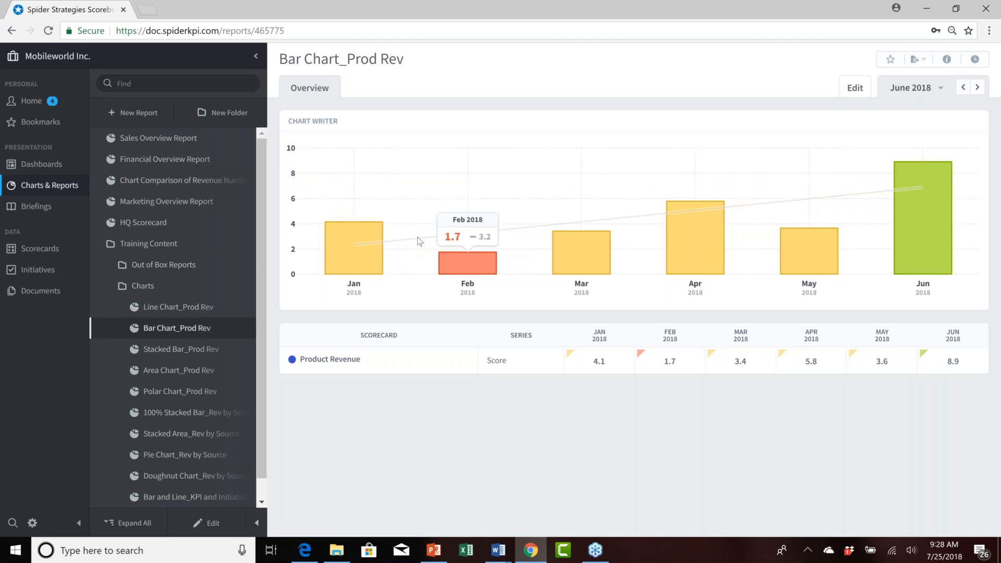
{"action": "mouse_move", "coordinate": [736, 219]}
{"action": "mouse_move", "coordinate": [855, 202]}
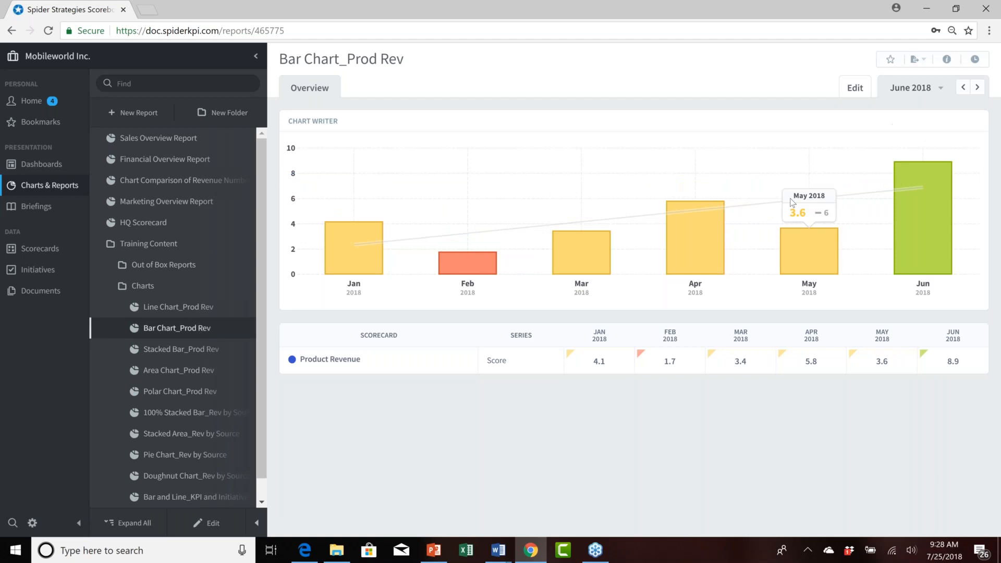
{"action": "mouse_move", "coordinate": [352, 237]}
{"action": "mouse_move", "coordinate": [551, 253]}
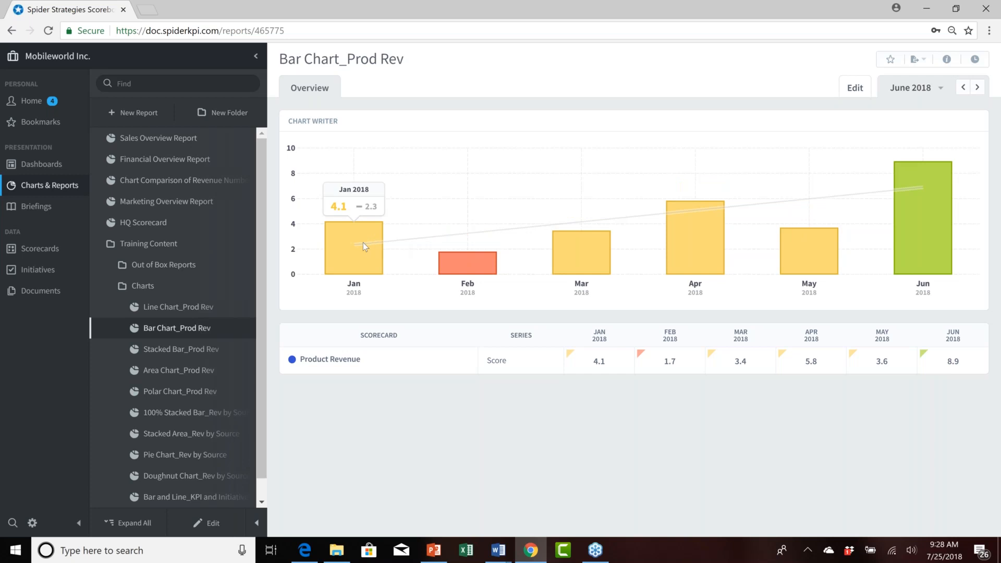
Open each remaining chart in the Charts folder in turn, from Stacked Bar_Prod Rev through the Bar and Line chart.
{"action": "left_click", "coordinate": [162, 350]}
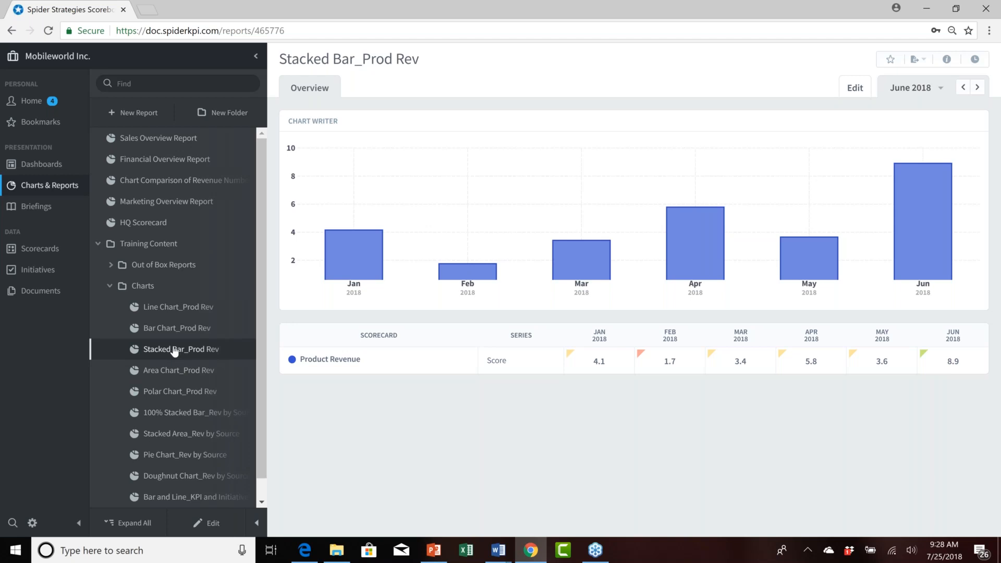
{"action": "left_click", "coordinate": [175, 371]}
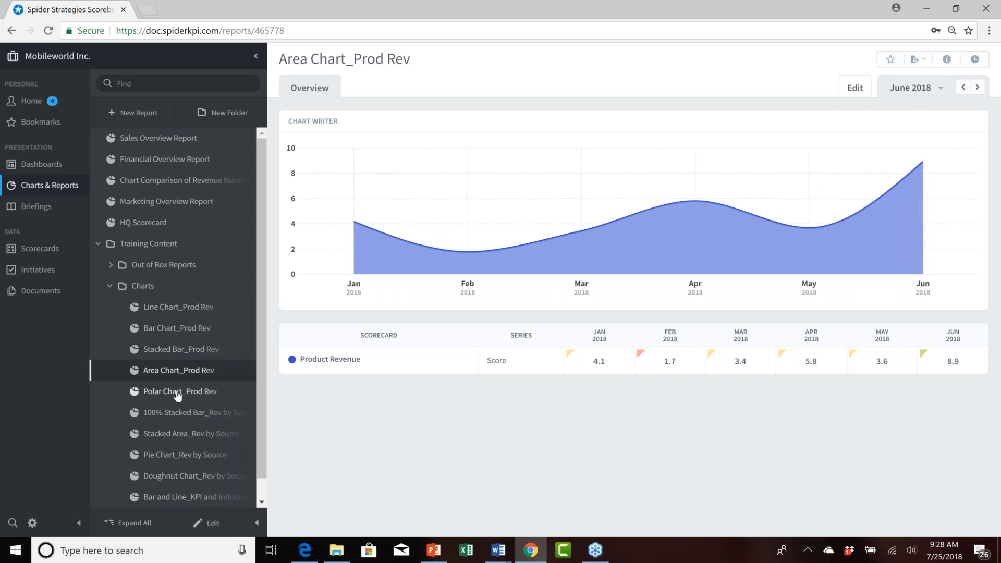
{"action": "left_click", "coordinate": [179, 394]}
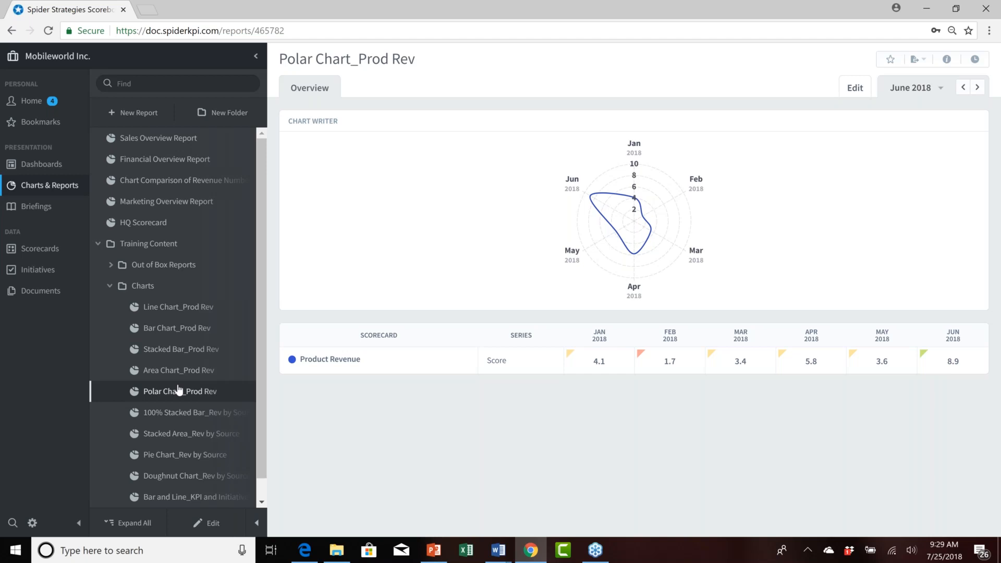
{"action": "left_click", "coordinate": [185, 414]}
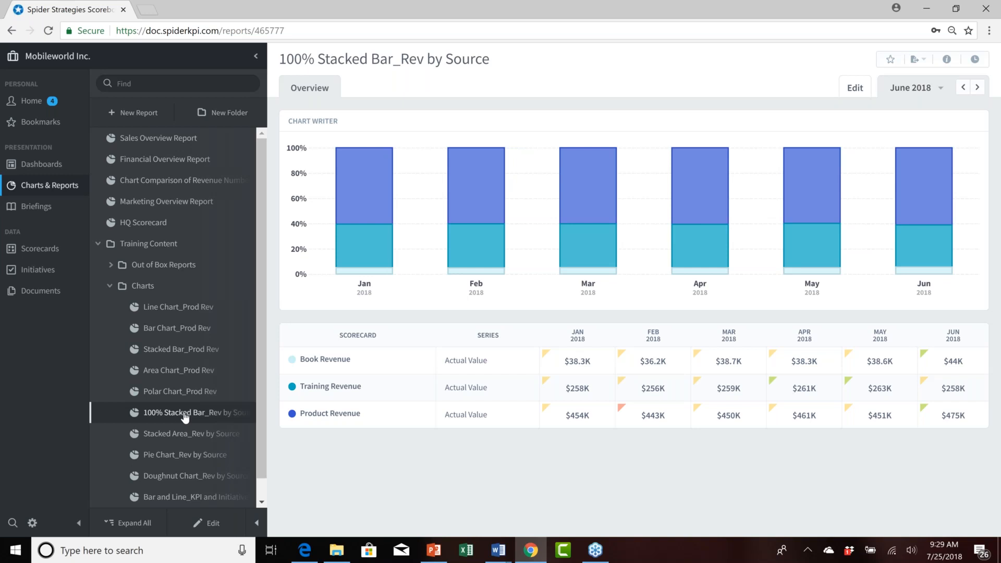
{"action": "left_click", "coordinate": [190, 436]}
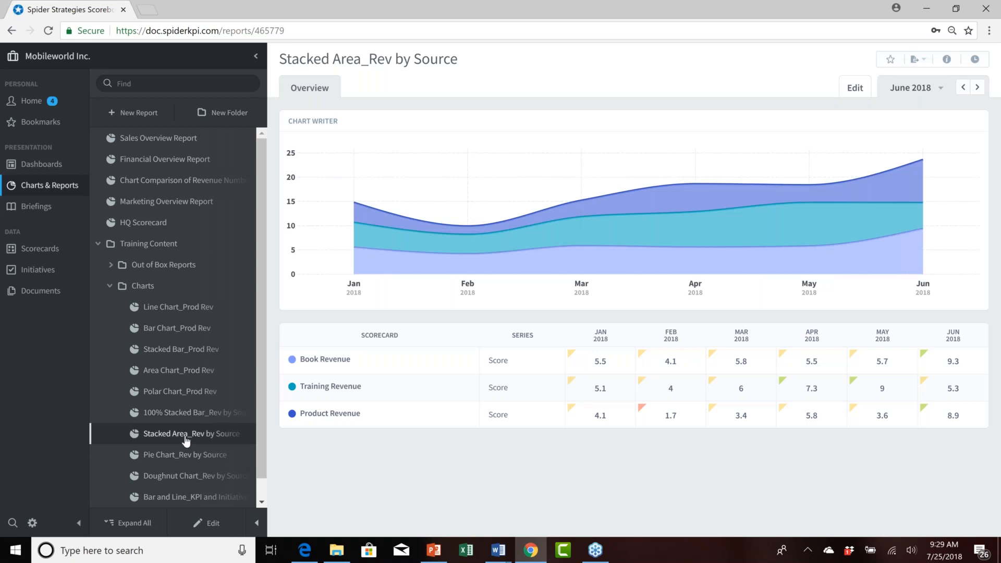
{"action": "left_click", "coordinate": [182, 459]}
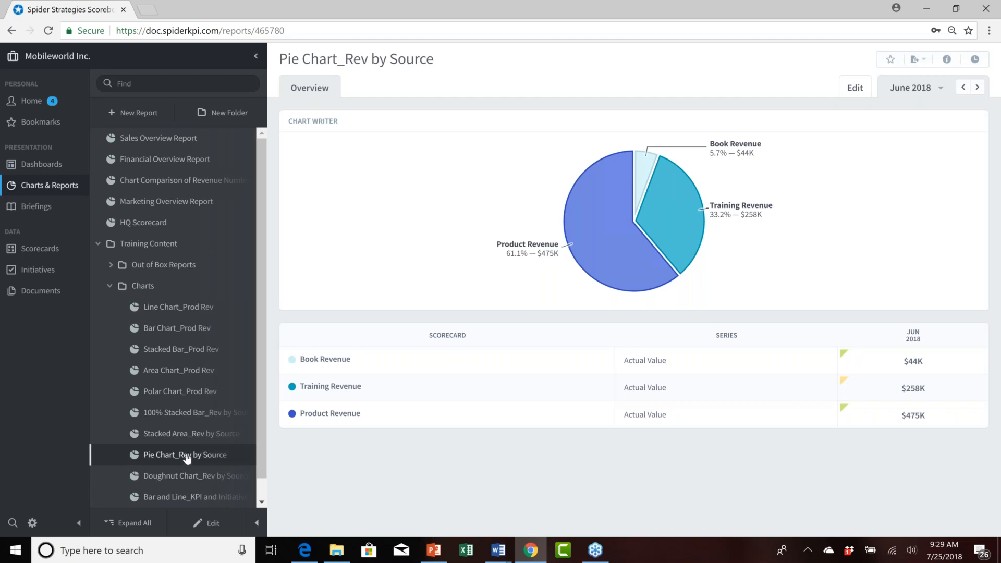
{"action": "left_click", "coordinate": [185, 476]}
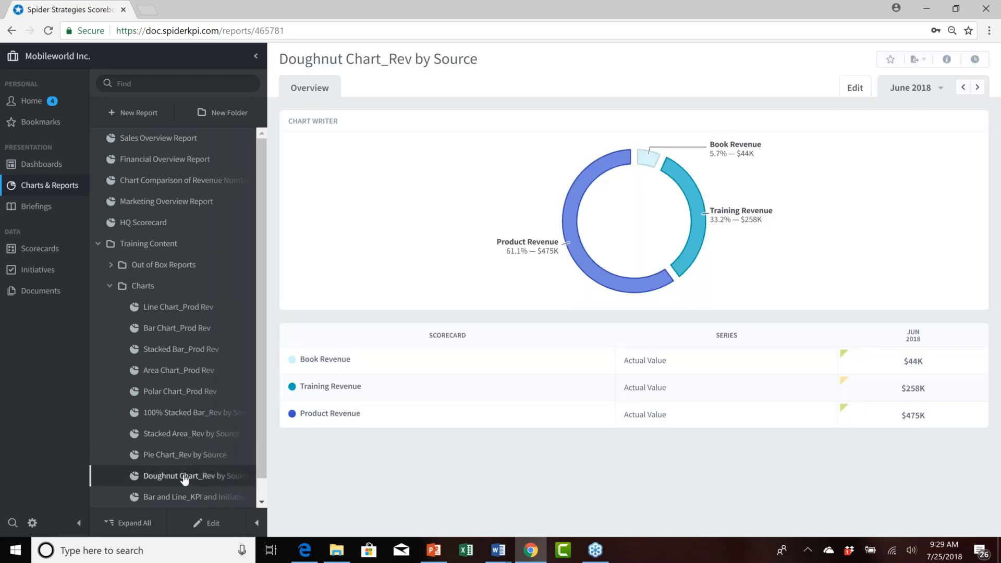
{"action": "left_click", "coordinate": [184, 497]}
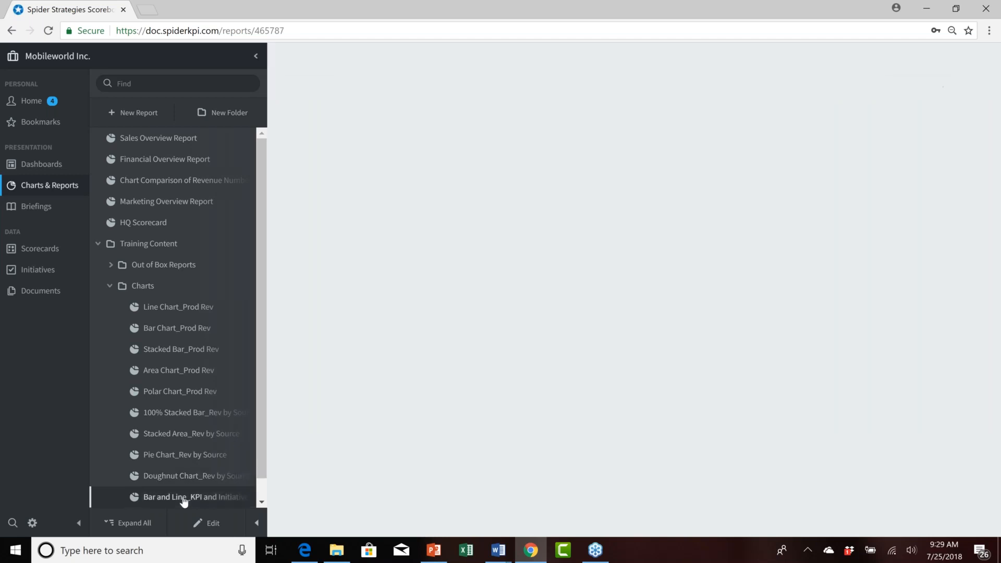
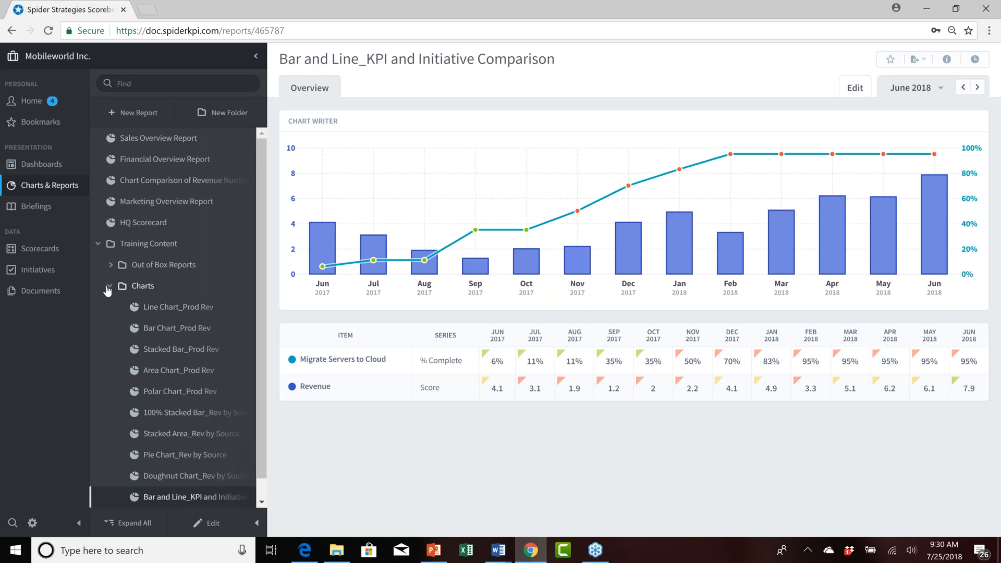
Collapse the Charts folder and start a new Chart Writer report.
{"action": "left_click", "coordinate": [110, 287]}
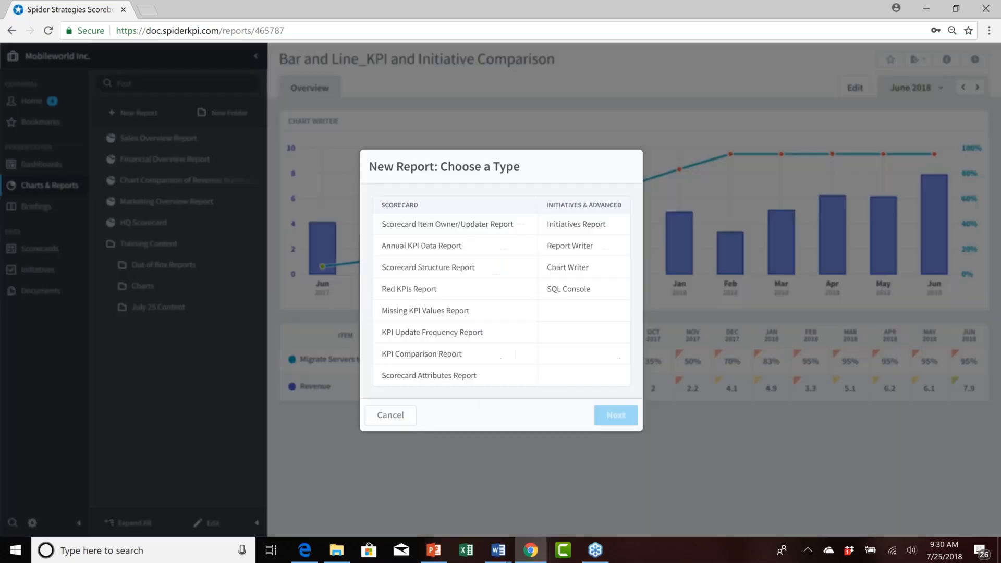
{"action": "left_click", "coordinate": [581, 272]}
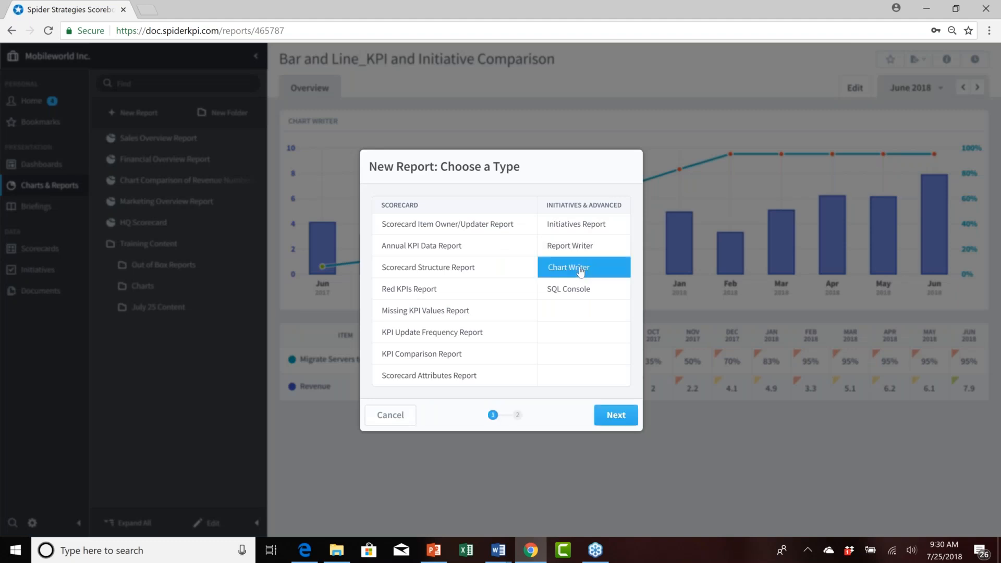
{"action": "left_click", "coordinate": [611, 416]}
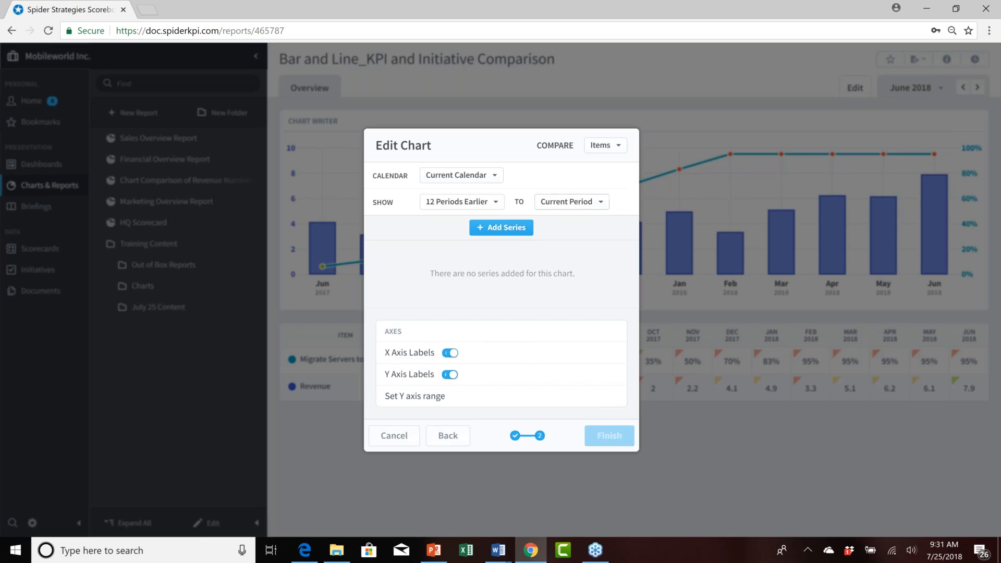
Set the chart's time range to show from 5 Periods Earlier to the Current Period.
{"action": "left_click", "coordinate": [620, 146]}
{"action": "left_click", "coordinate": [620, 147]}
{"action": "left_click", "coordinate": [495, 176]}
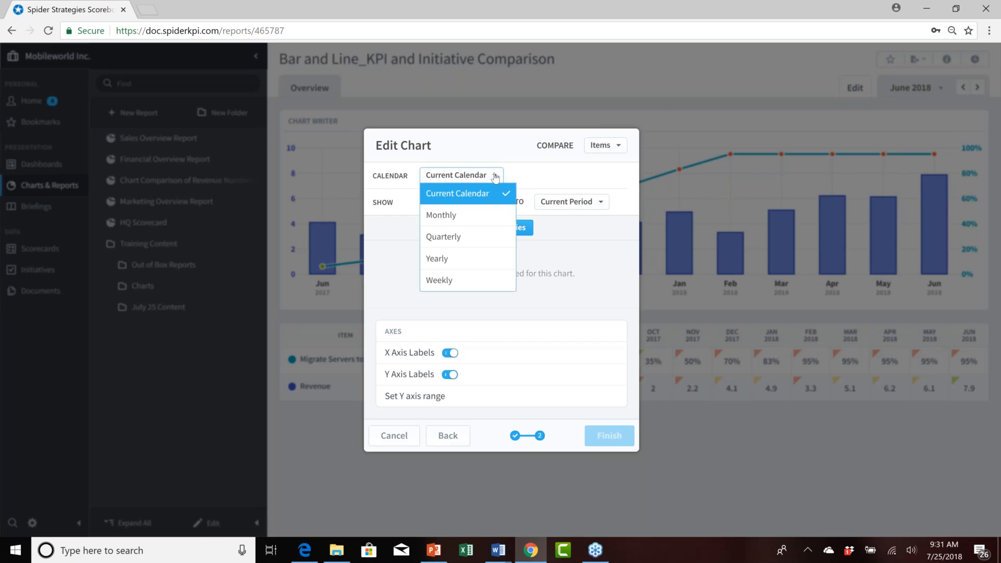
{"action": "left_click", "coordinate": [496, 178]}
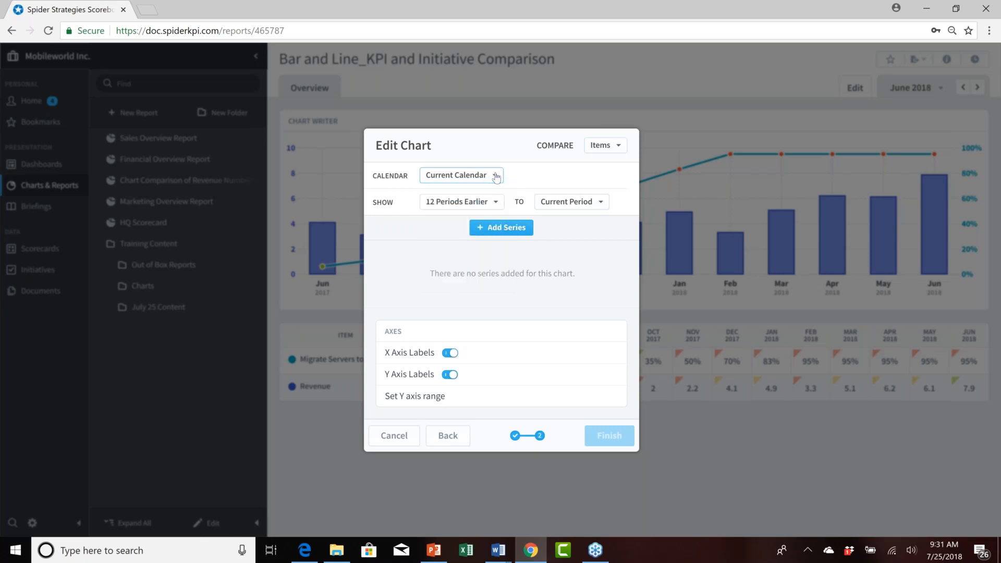
{"action": "left_click", "coordinate": [495, 207]}
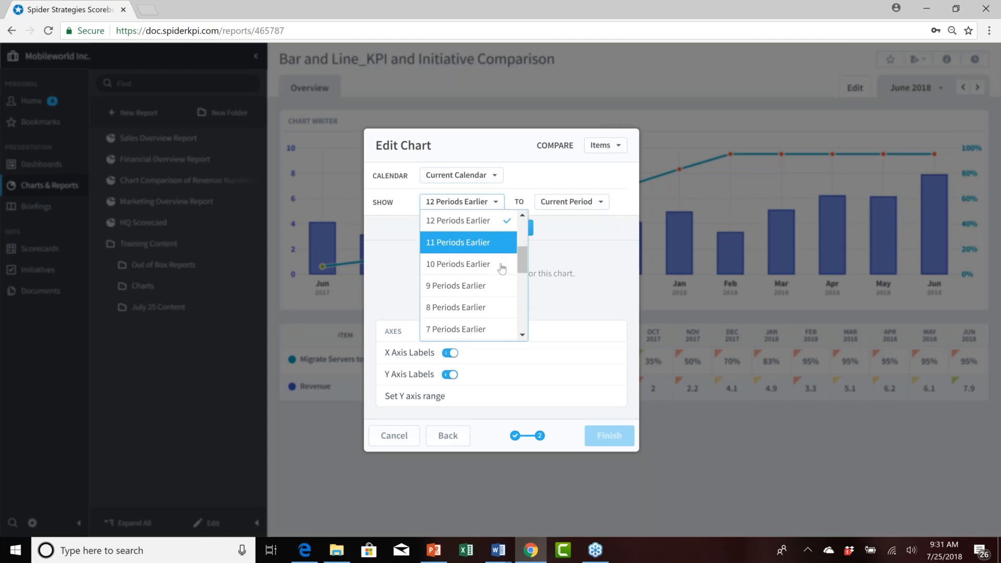
{"action": "left_click_drag", "start_coordinate": [524, 271], "coordinate": [524, 291]}
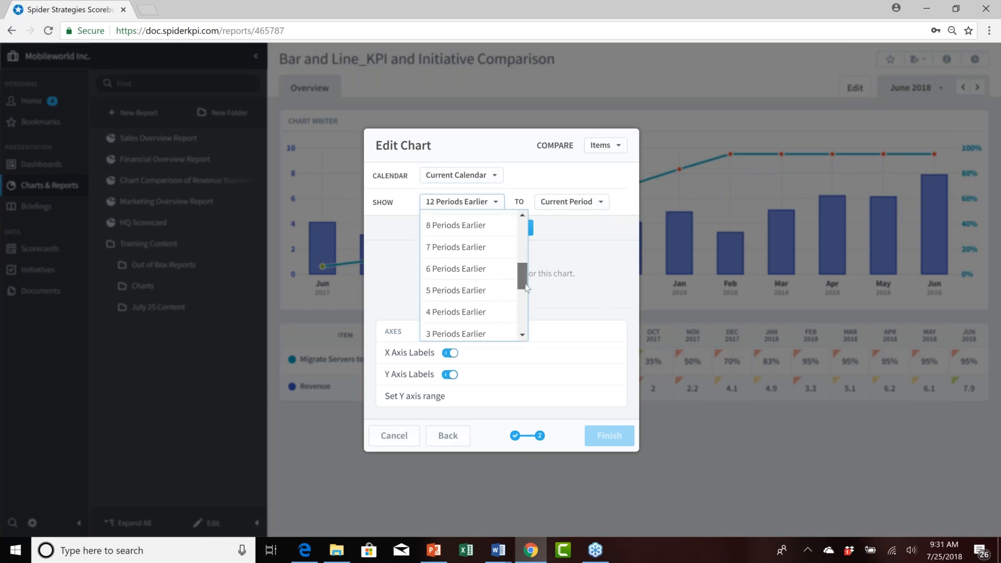
{"action": "left_click", "coordinate": [464, 281]}
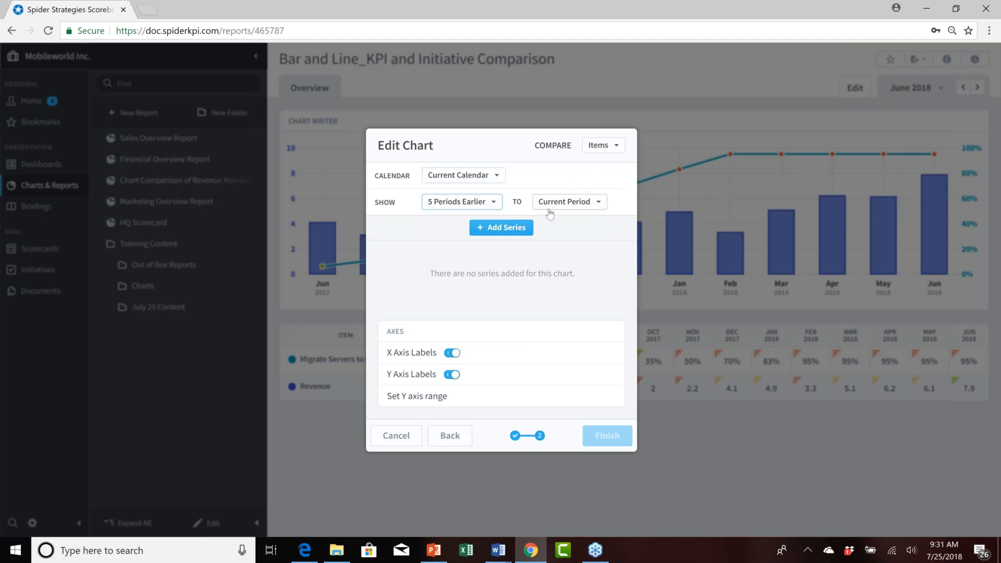
Add a series for the Financial organization's Product Revenue measure using its Actual Value.
{"action": "left_click", "coordinate": [504, 231]}
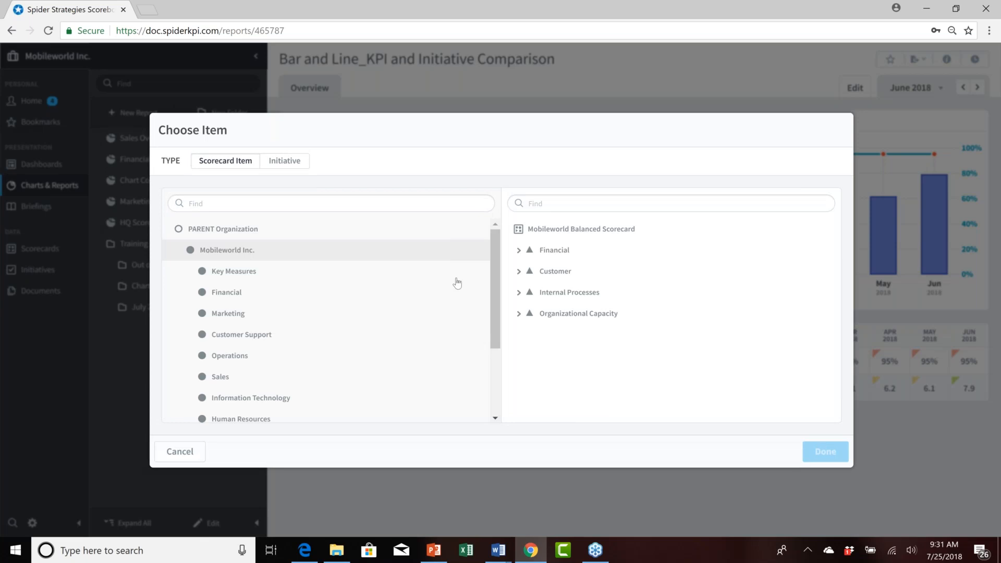
{"action": "left_click", "coordinate": [229, 295]}
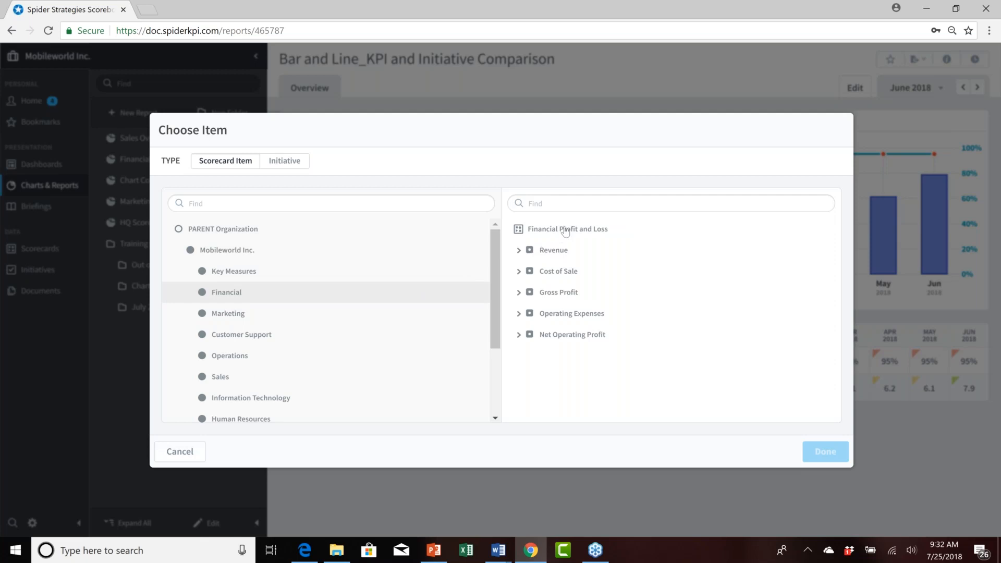
{"action": "left_click", "coordinate": [519, 252]}
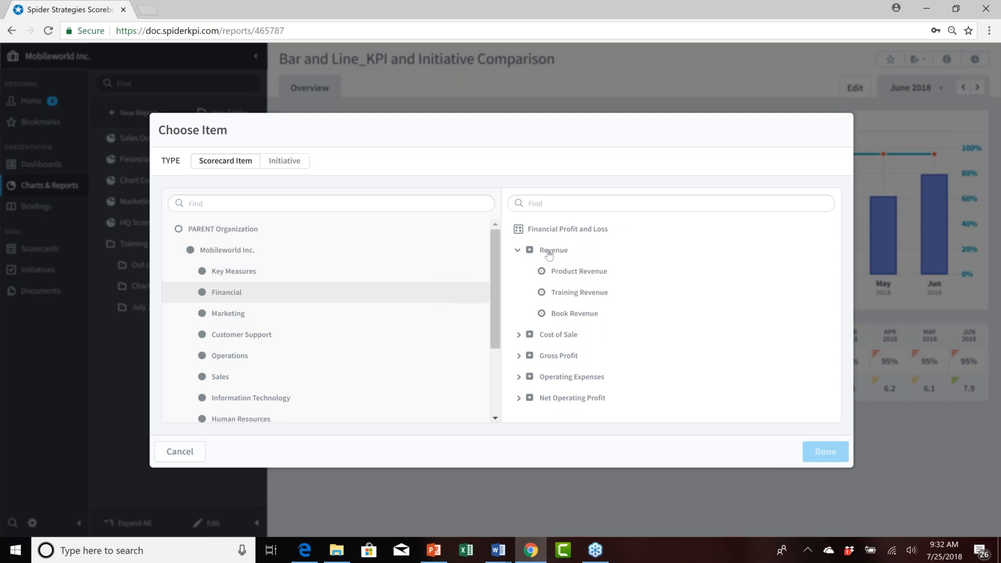
{"action": "left_click", "coordinate": [574, 270]}
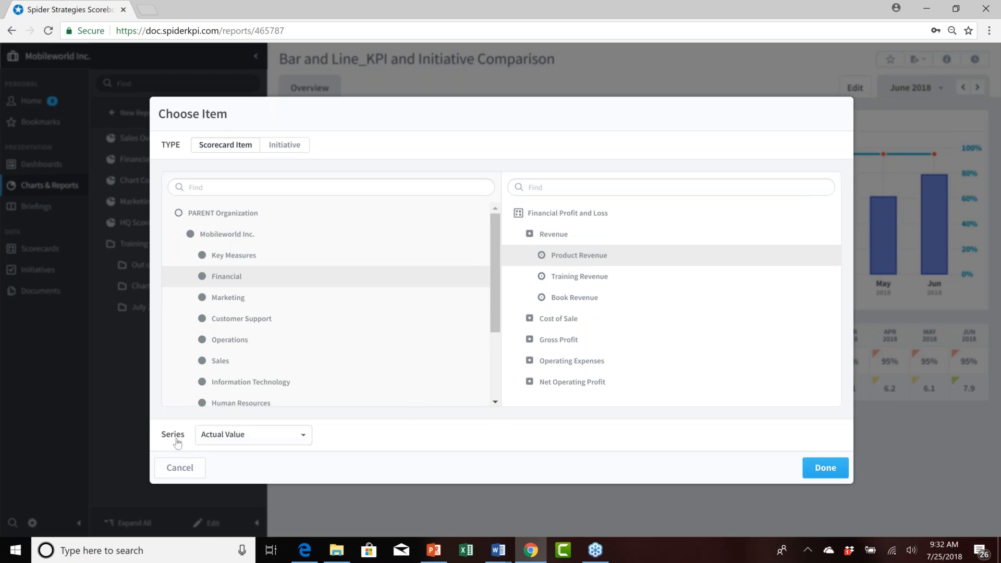
{"action": "left_click", "coordinate": [306, 440]}
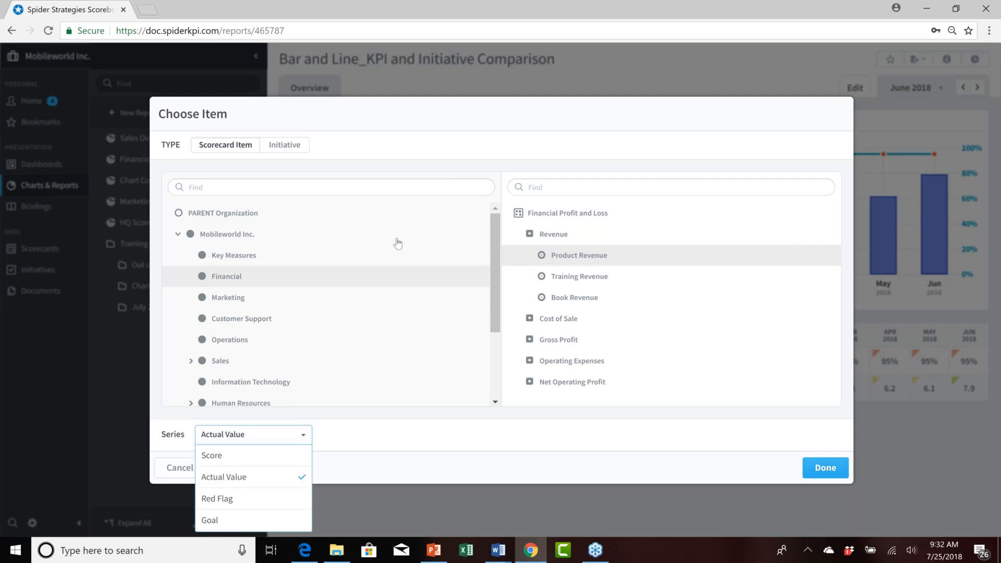
{"action": "left_click", "coordinate": [546, 240]}
{"action": "left_click", "coordinate": [546, 240]}
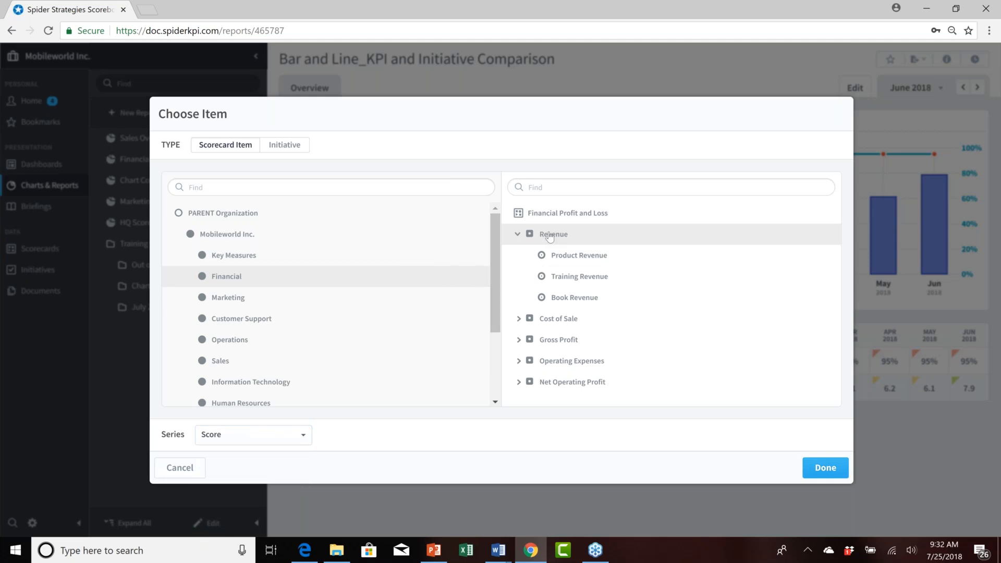
{"action": "left_click", "coordinate": [307, 441]}
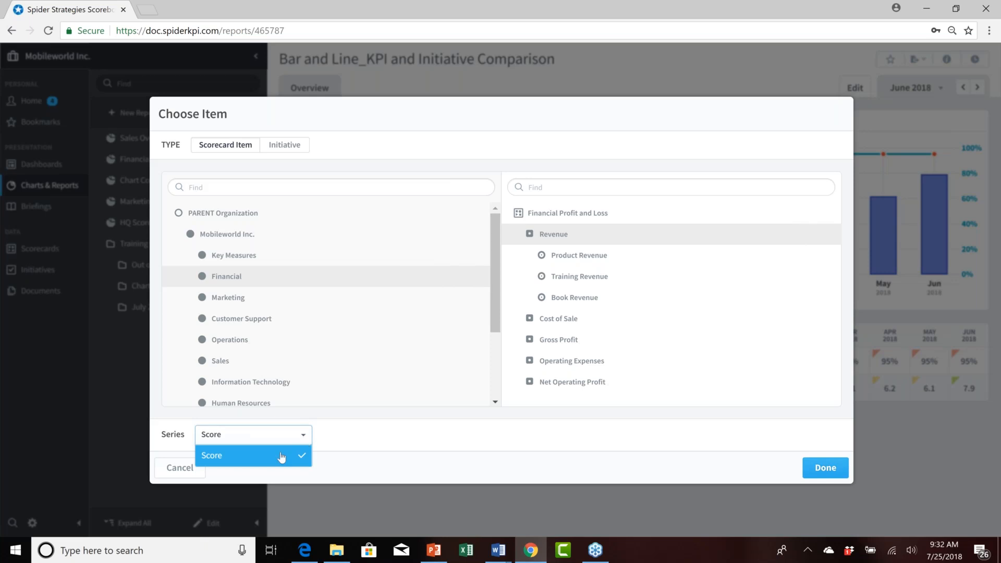
{"action": "left_click", "coordinate": [581, 256]}
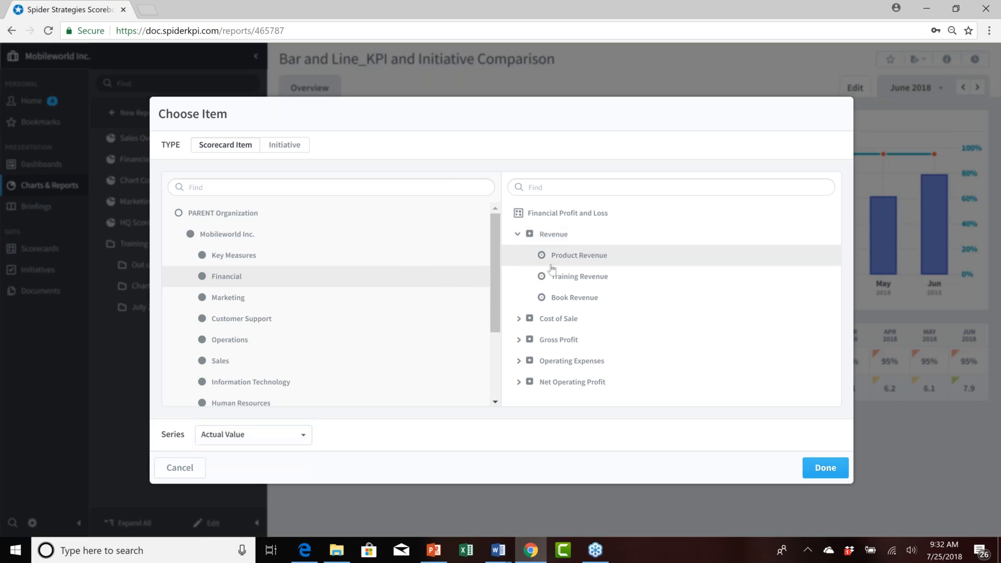
{"action": "left_click", "coordinate": [308, 438]}
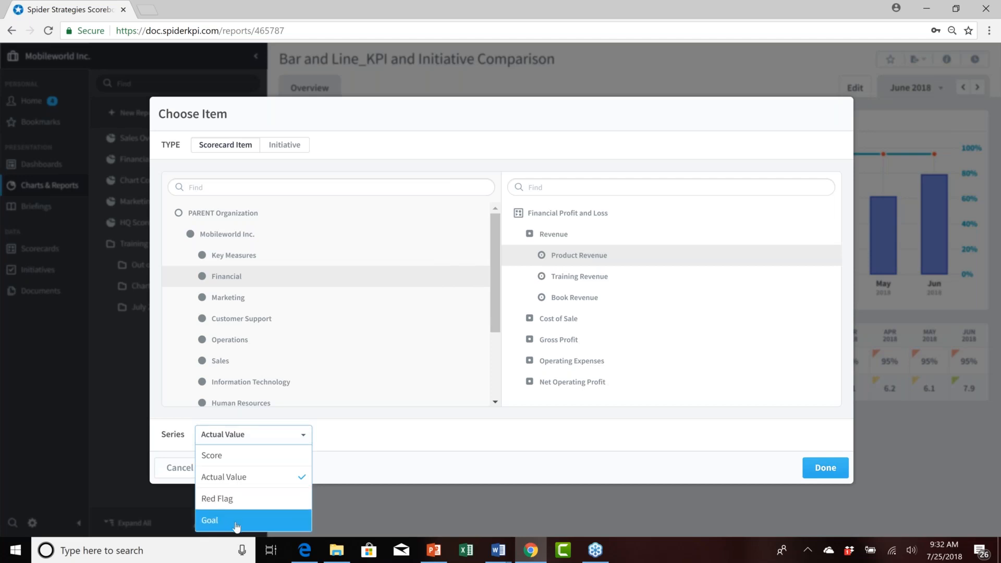
{"action": "left_click", "coordinate": [242, 481]}
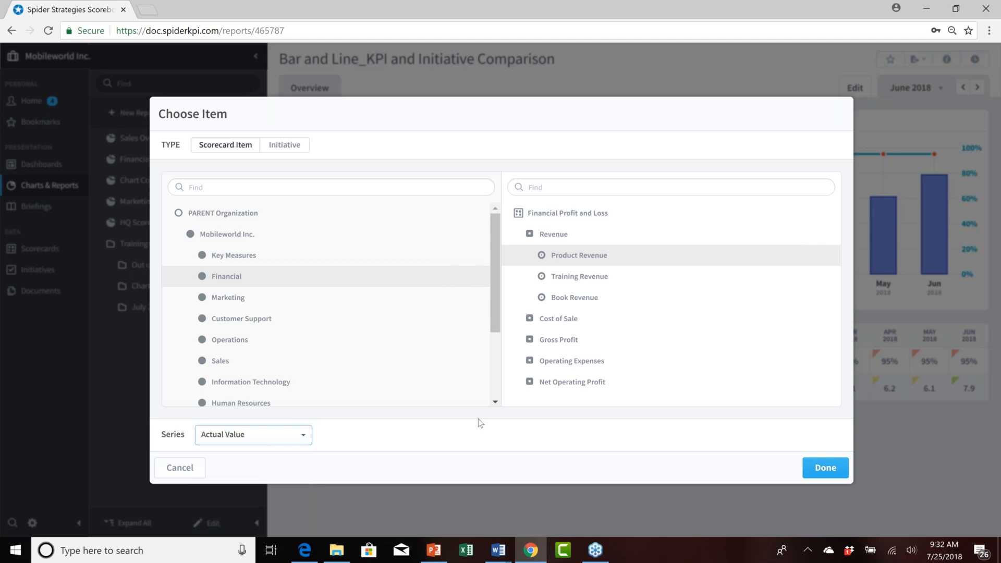
{"action": "left_click", "coordinate": [810, 474]}
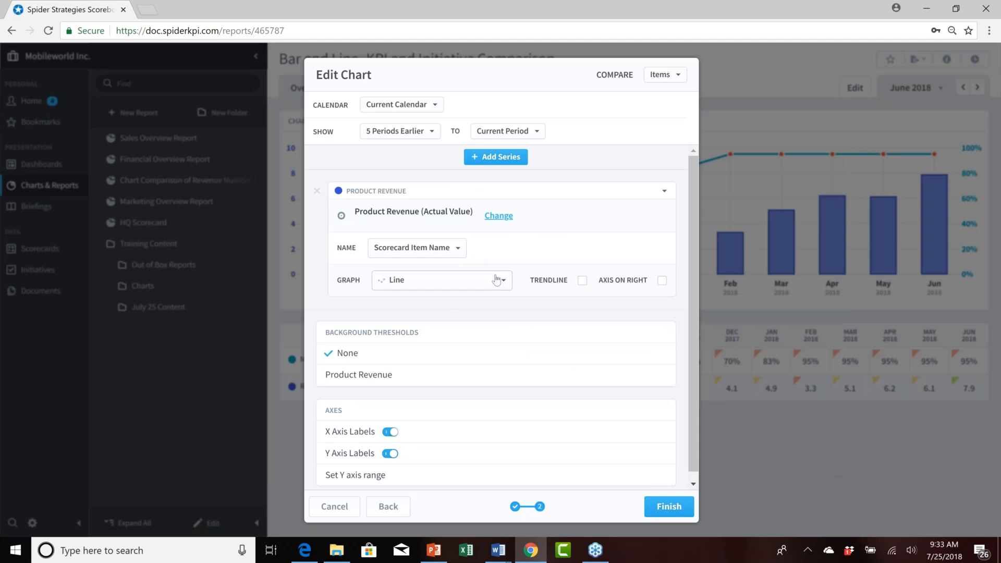
Keep the series as a Line graph named by Scorecard Item Name and finish the chart.
{"action": "left_click", "coordinate": [506, 281]}
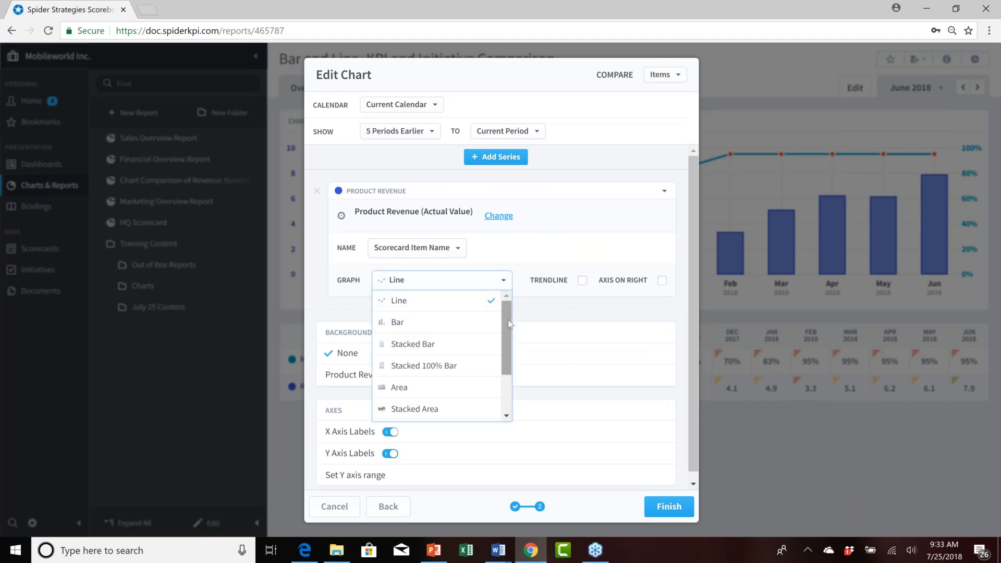
{"action": "scroll", "coordinate": [508, 338], "scroll_direction": "down", "scroll_amount": 2}
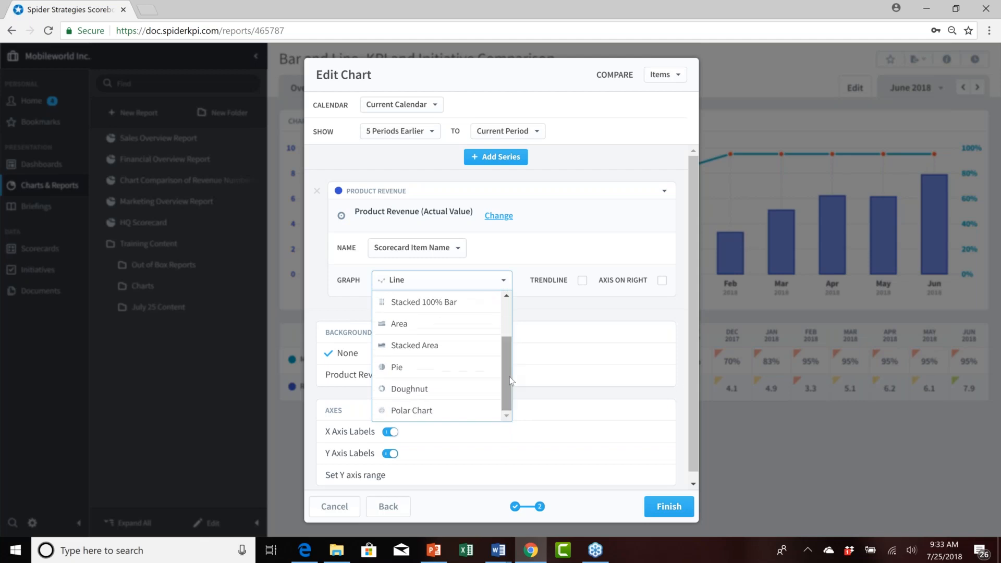
{"action": "scroll", "coordinate": [508, 363], "scroll_direction": "up", "scroll_amount": 2}
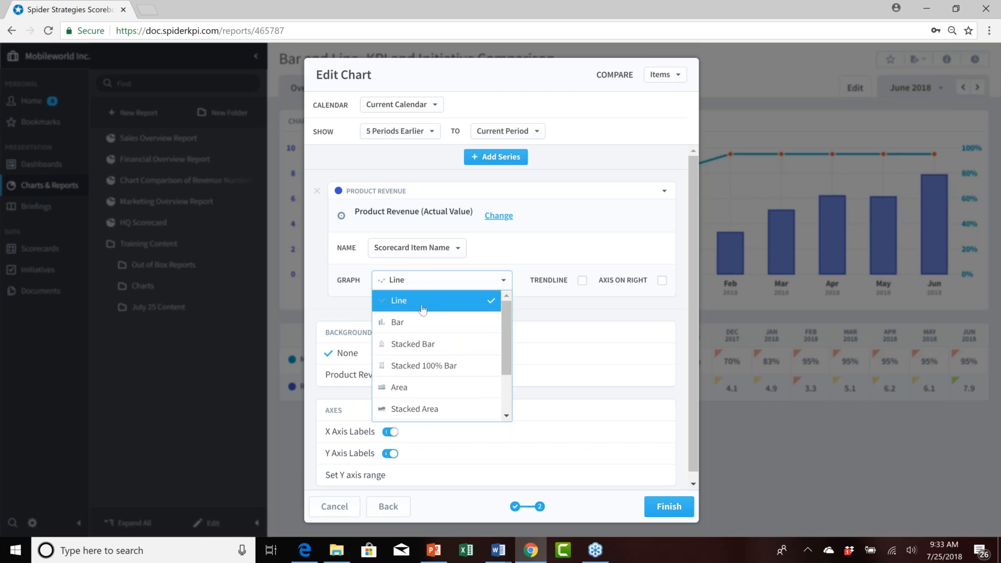
{"action": "left_click", "coordinate": [459, 251]}
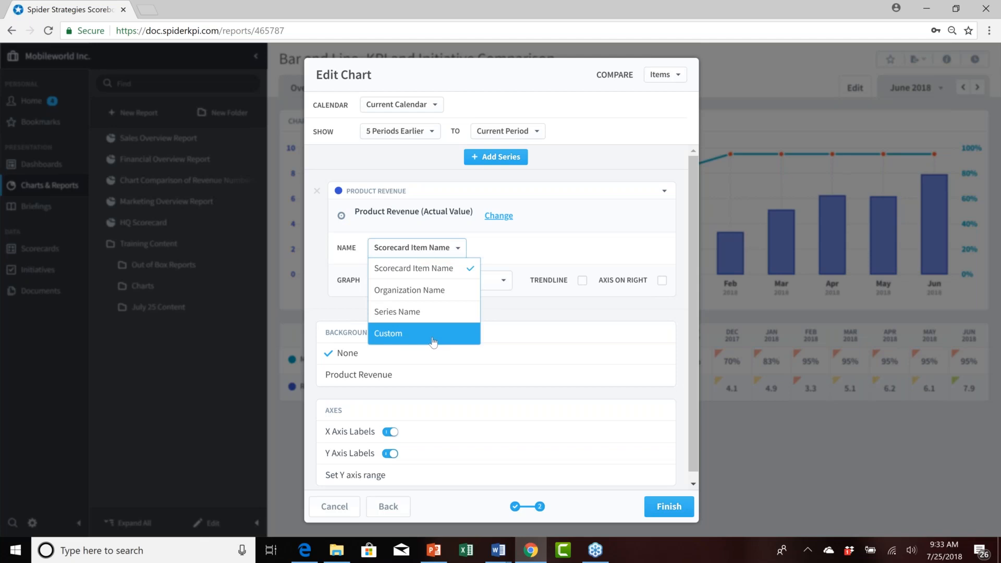
{"action": "left_click", "coordinate": [426, 272]}
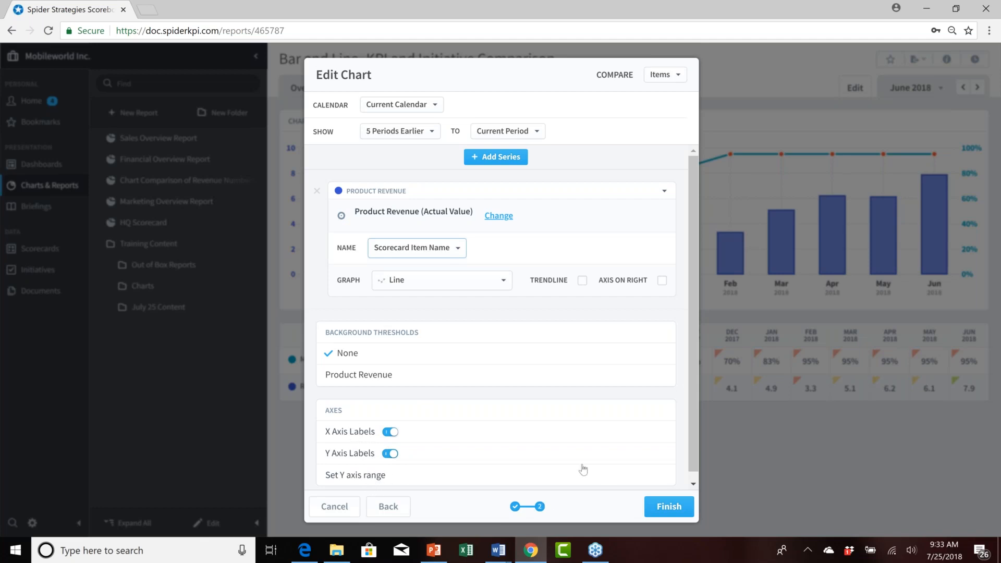
{"action": "left_click", "coordinate": [668, 506]}
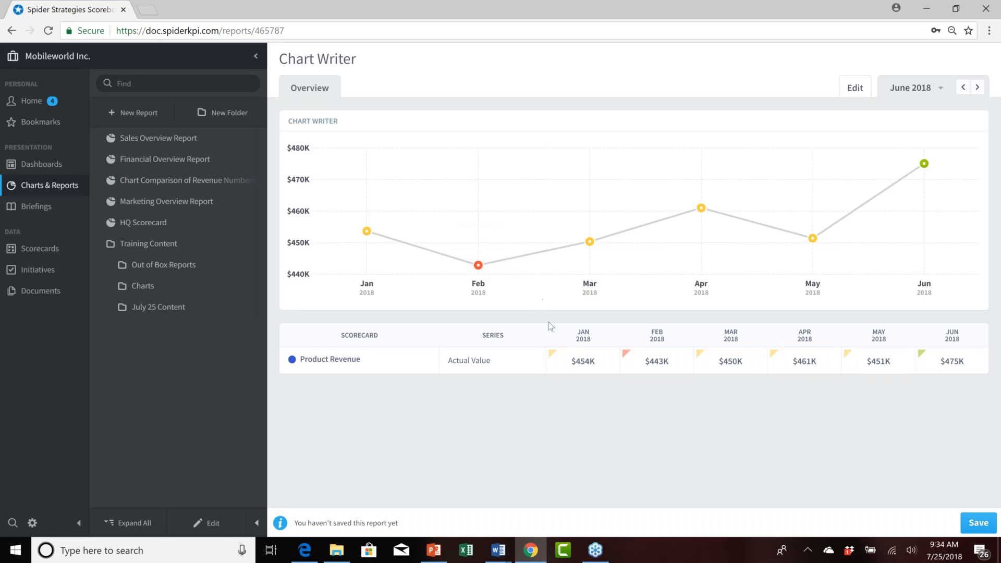
Open the report for editing and set the background thresholds to Product Revenue.
{"action": "mouse_move", "coordinate": [355, 235]}
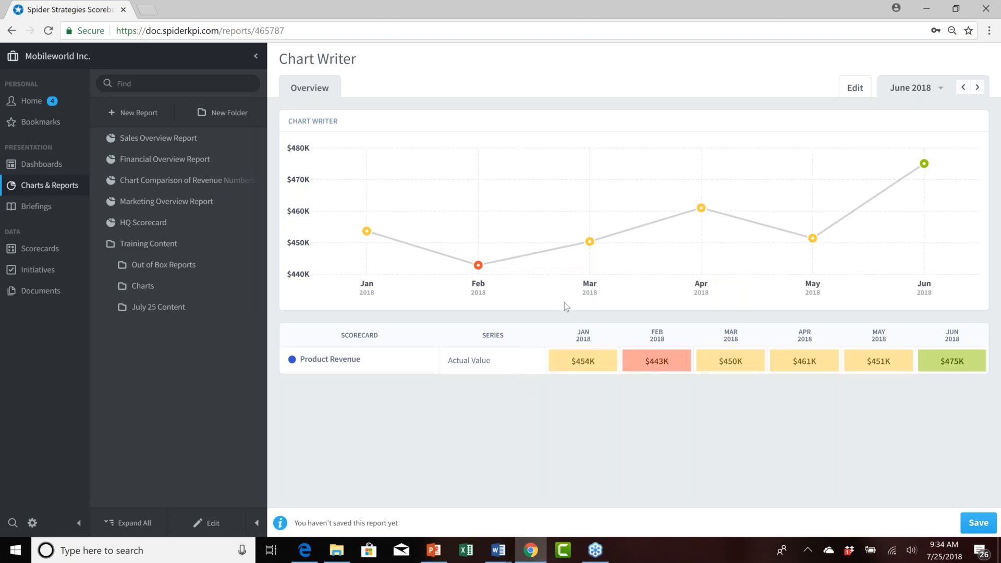
{"action": "mouse_move", "coordinate": [585, 236]}
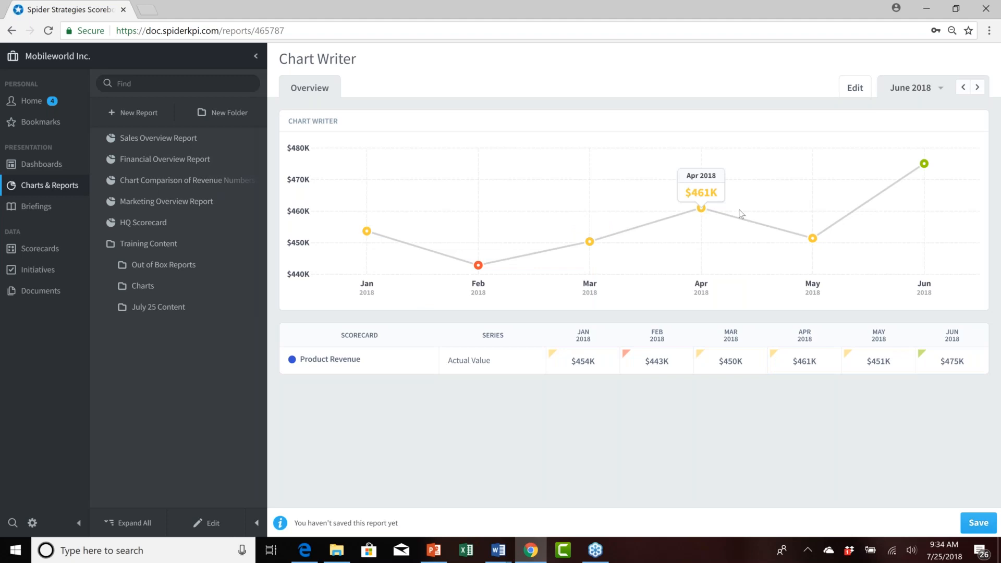
{"action": "mouse_move", "coordinate": [804, 241]}
{"action": "mouse_move", "coordinate": [925, 166]}
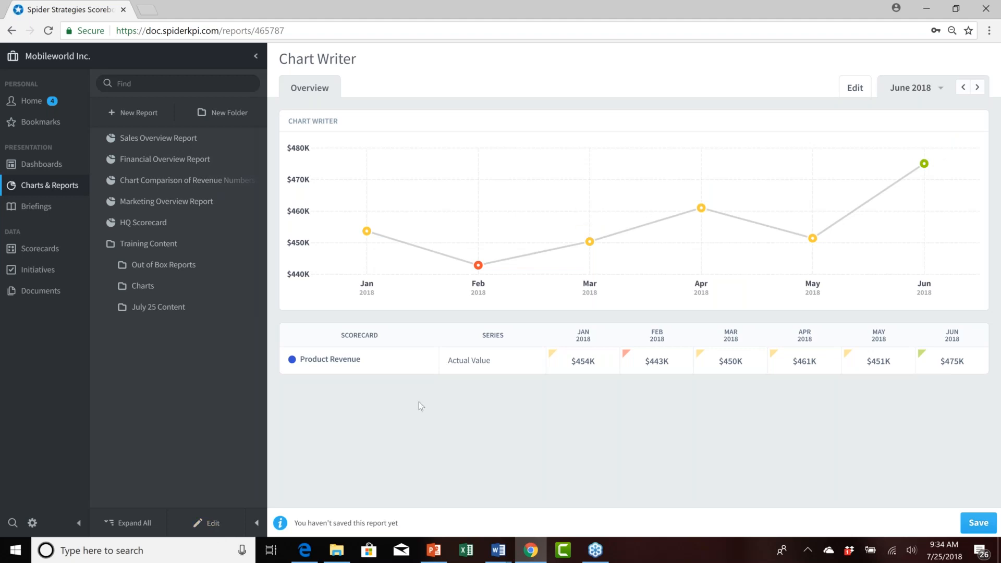
{"action": "left_click", "coordinate": [857, 93]}
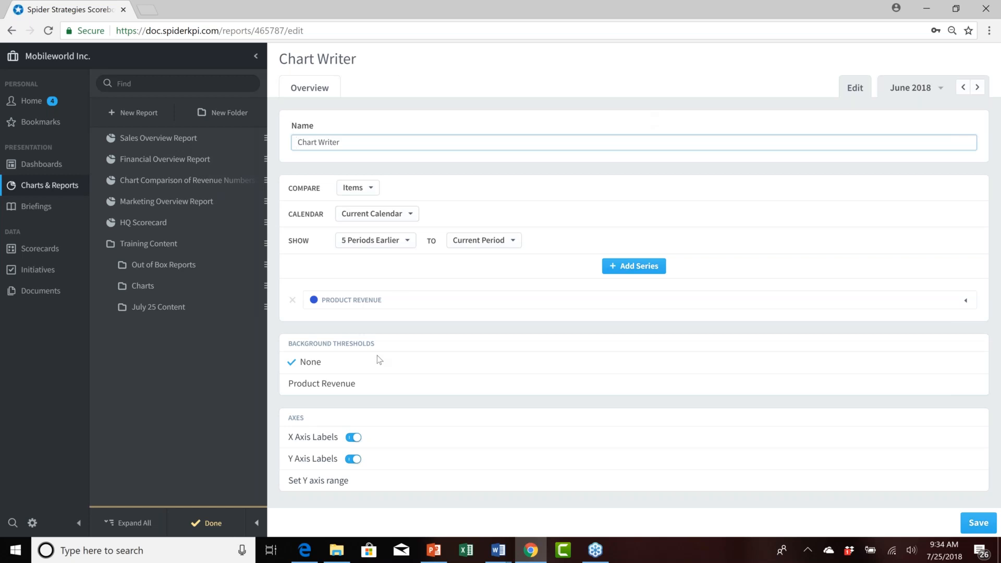
{"action": "left_click", "coordinate": [363, 386]}
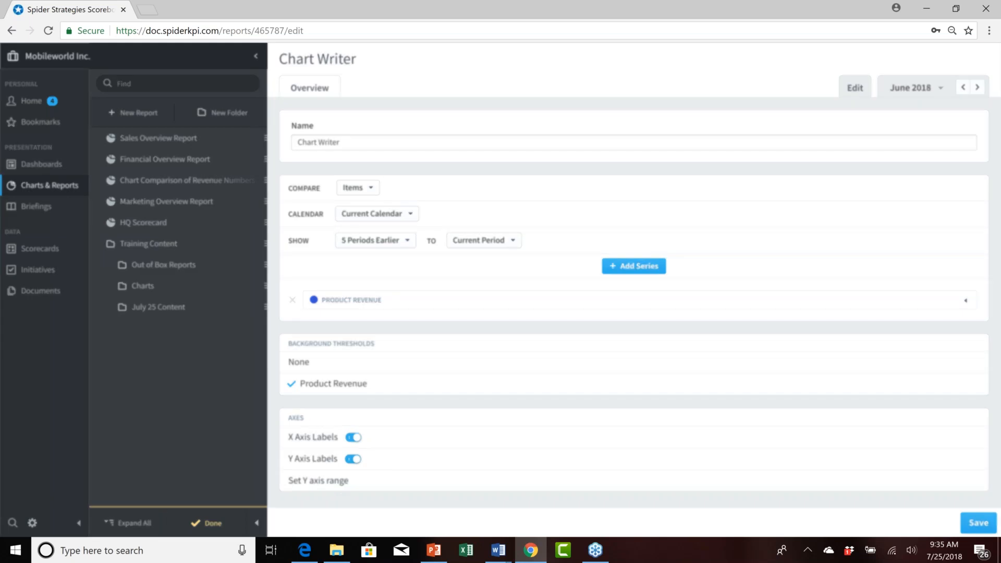
Set the Y axis range to a maximum of 500000 and a minimum of 200000, then save the report.
{"action": "left_click", "coordinate": [344, 478]}
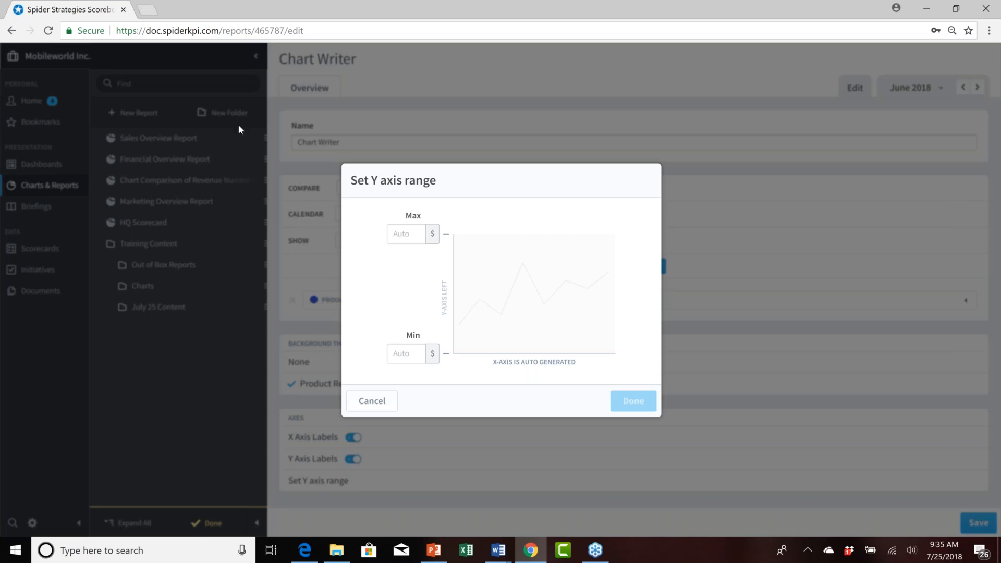
{"action": "left_click", "coordinate": [408, 233]}
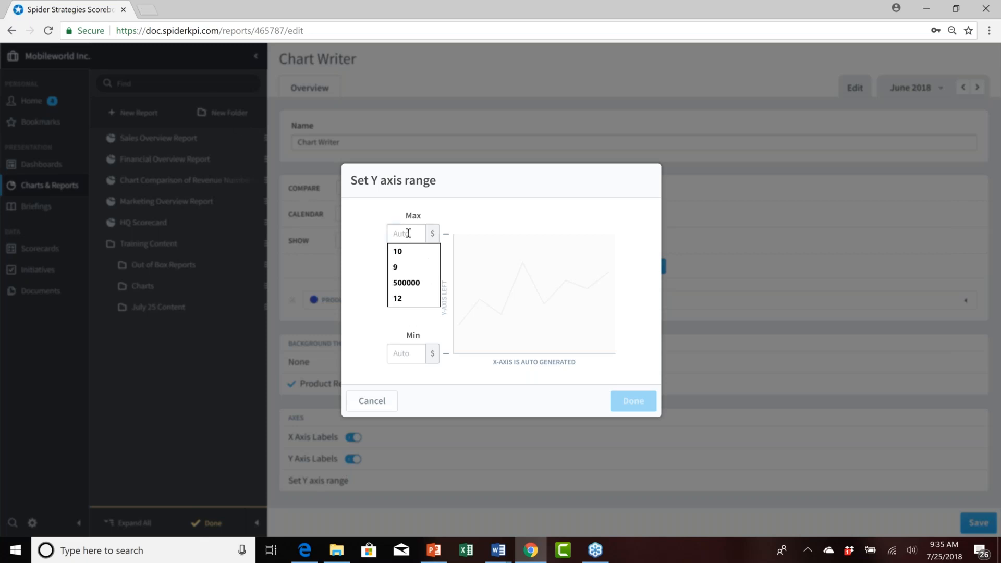
{"action": "type", "text": "500"}
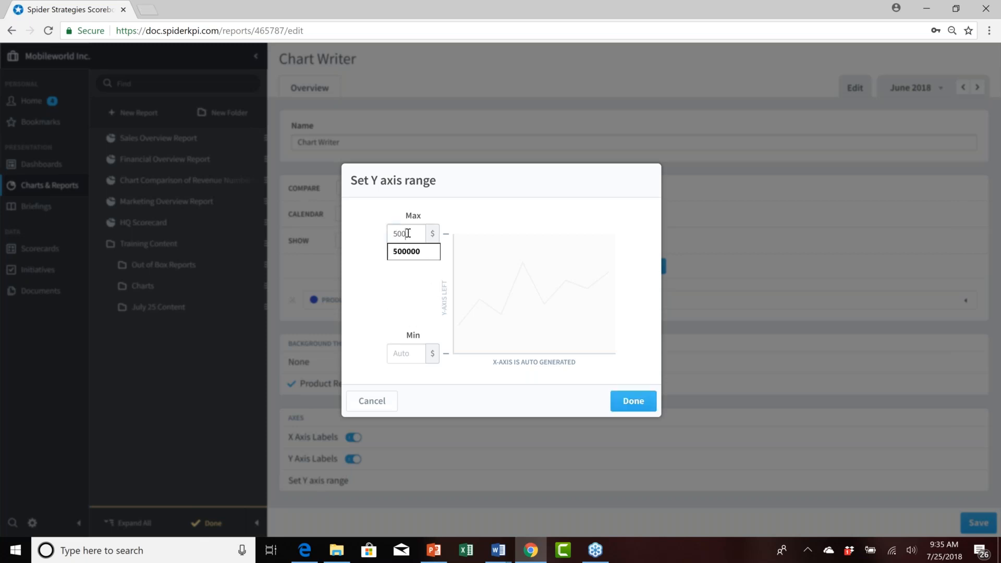
{"action": "type", "text": "000"}
{"action": "left_click", "coordinate": [401, 354]}
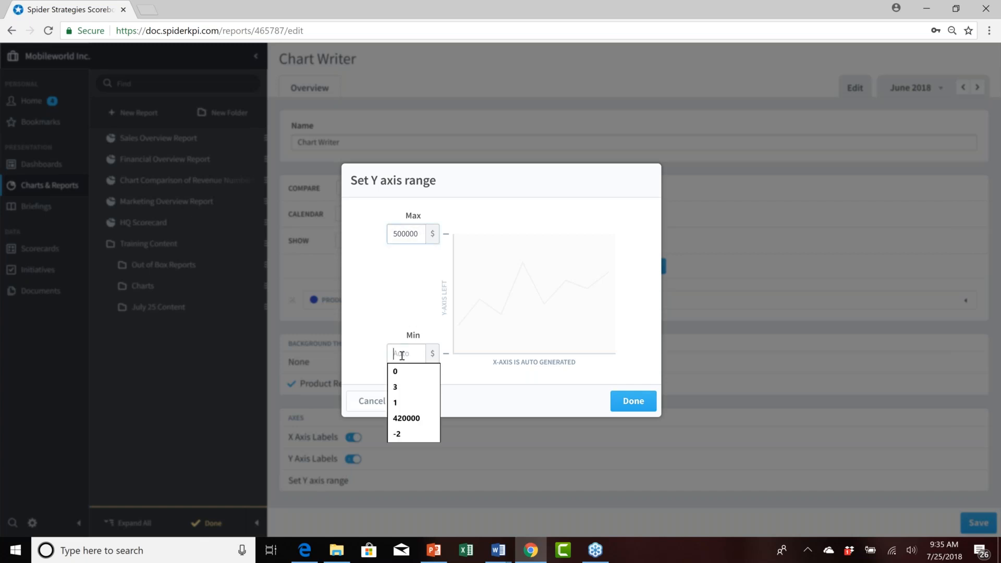
{"action": "type", "text": "200000"}
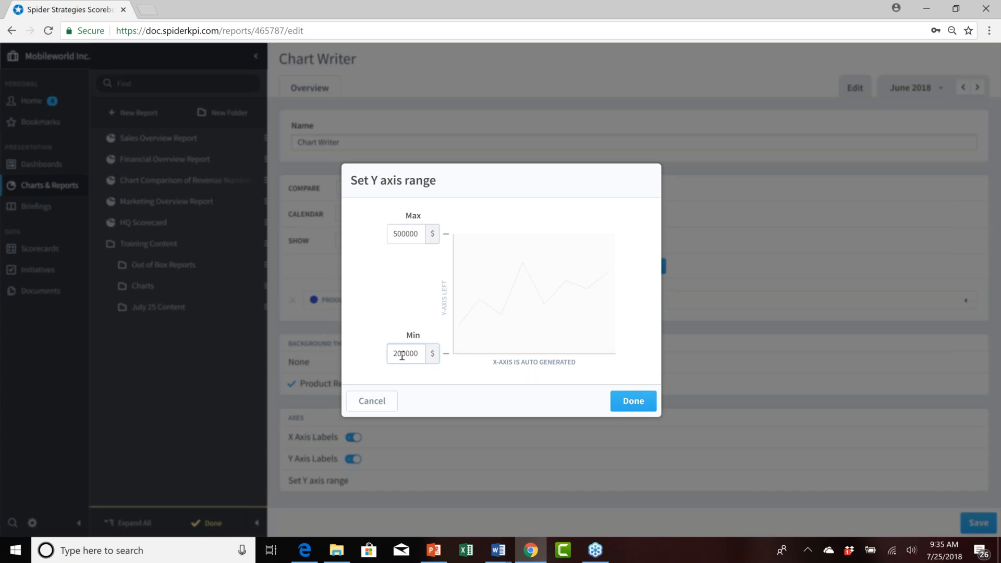
{"action": "left_click", "coordinate": [633, 401]}
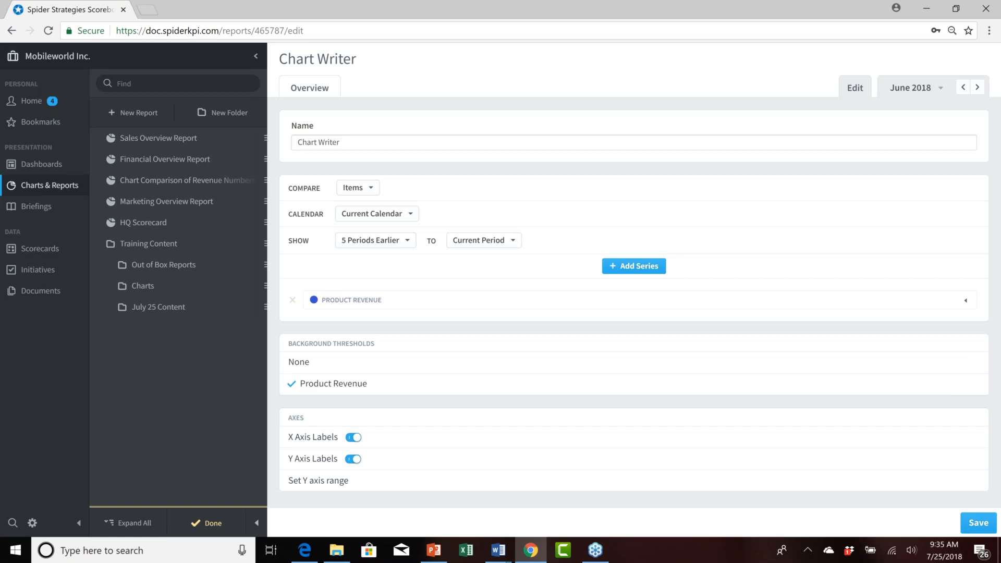
{"action": "left_click", "coordinate": [978, 523]}
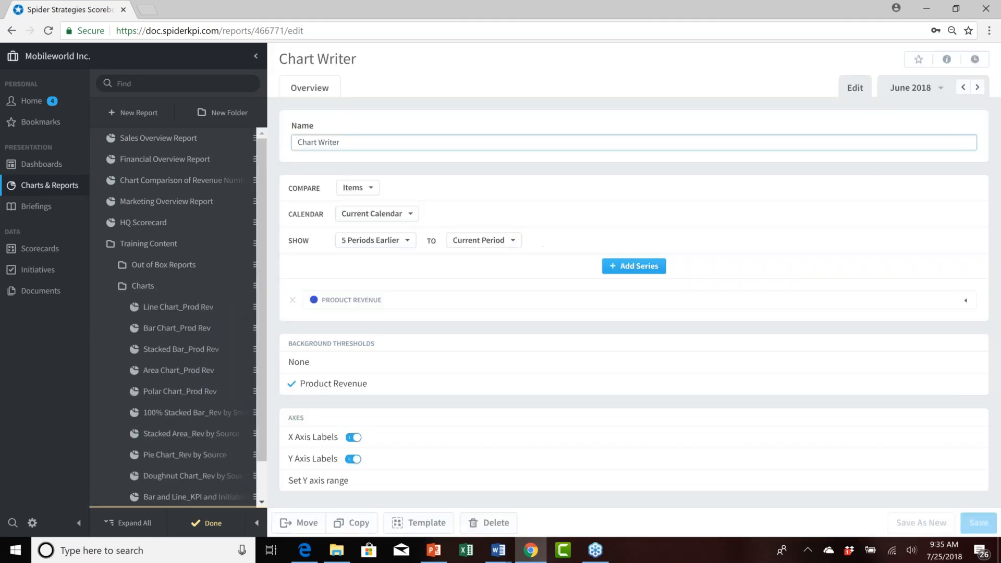
Rename the report to Weds Chart Writer, save it and finish editing.
{"action": "type", "text": "E"}
{"action": "key", "text": "BackSpace"}
{"action": "type", "text": "Weds"}
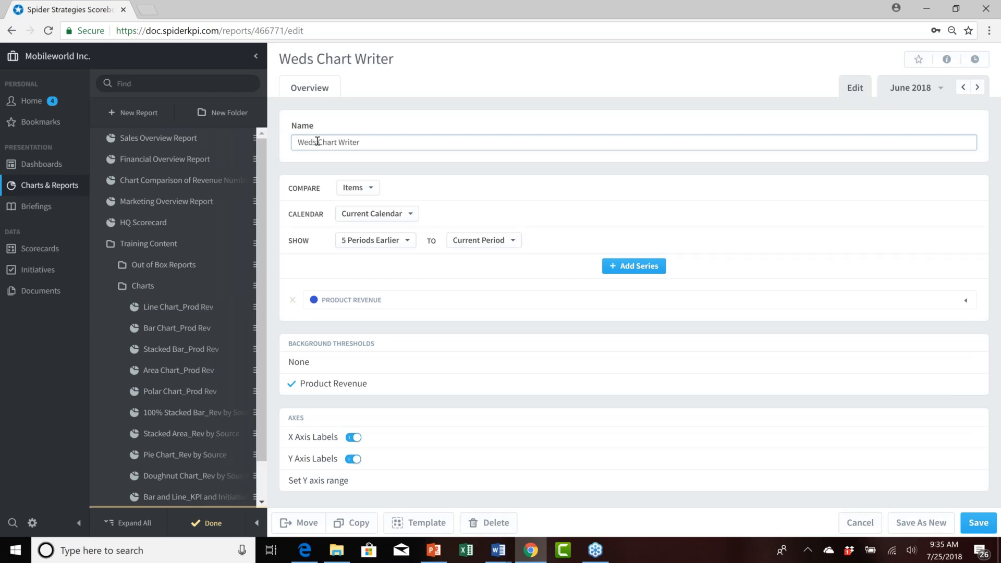
{"action": "left_click", "coordinate": [978, 522]}
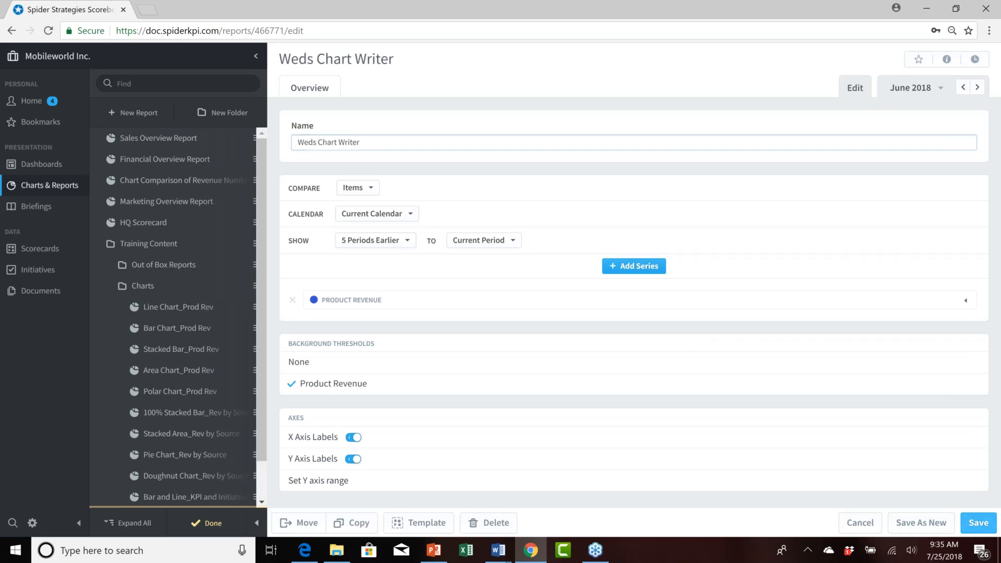
{"action": "left_click", "coordinate": [214, 524]}
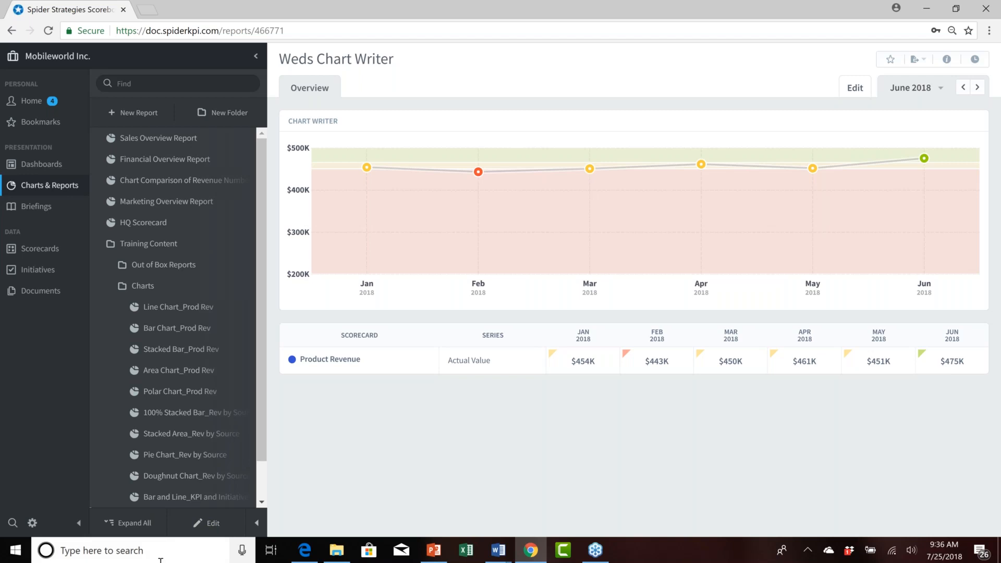
Reopen the report for editing, change the Y axis minimum to 400000 and finish editing.
{"action": "left_click", "coordinate": [211, 527]}
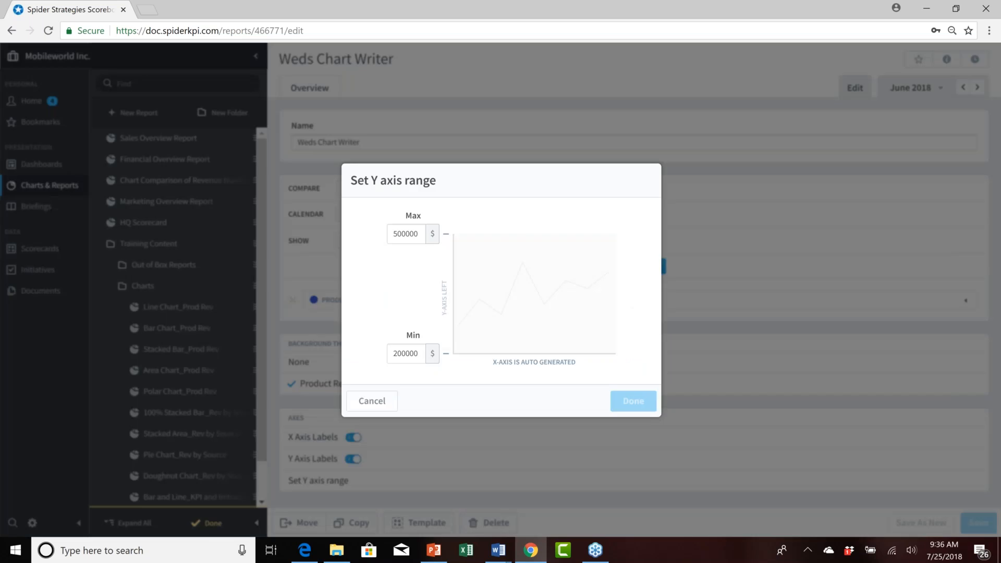
{"action": "left_click", "coordinate": [418, 353]}
{"action": "left_click_drag", "start_coordinate": [418, 353], "coordinate": [390, 353]}
{"action": "type", "text": "4"}
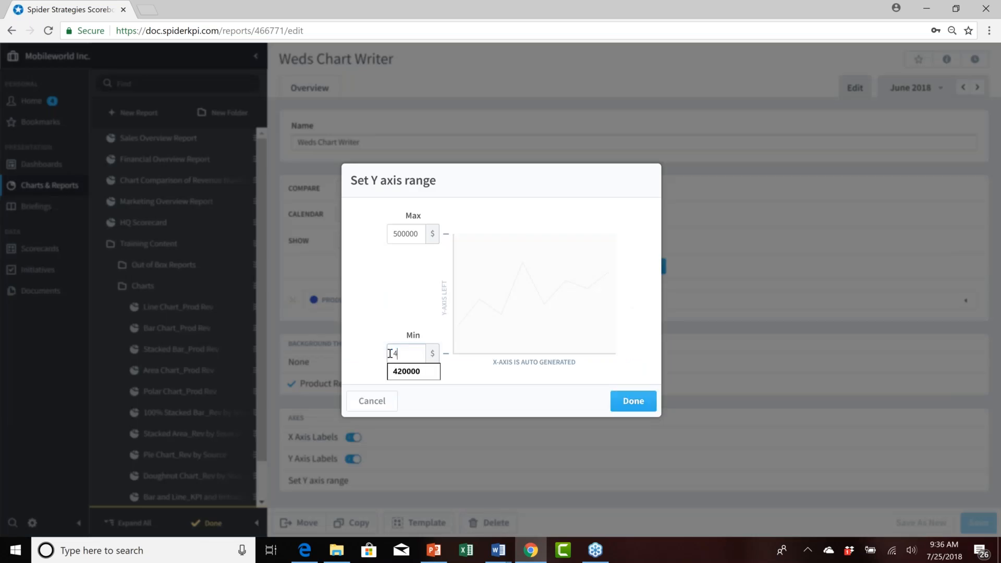
{"action": "type", "text": "00000"}
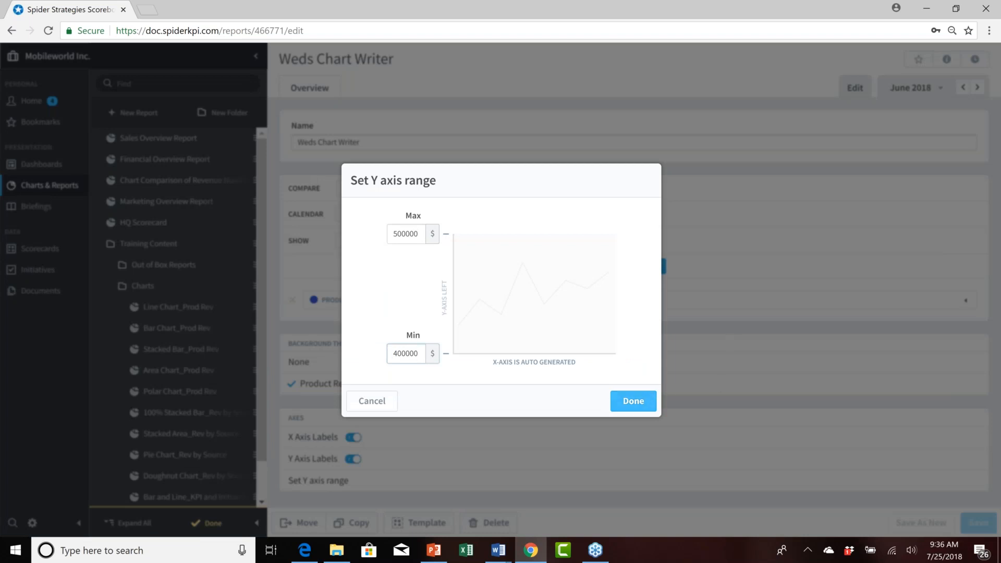
{"action": "left_click", "coordinate": [613, 404]}
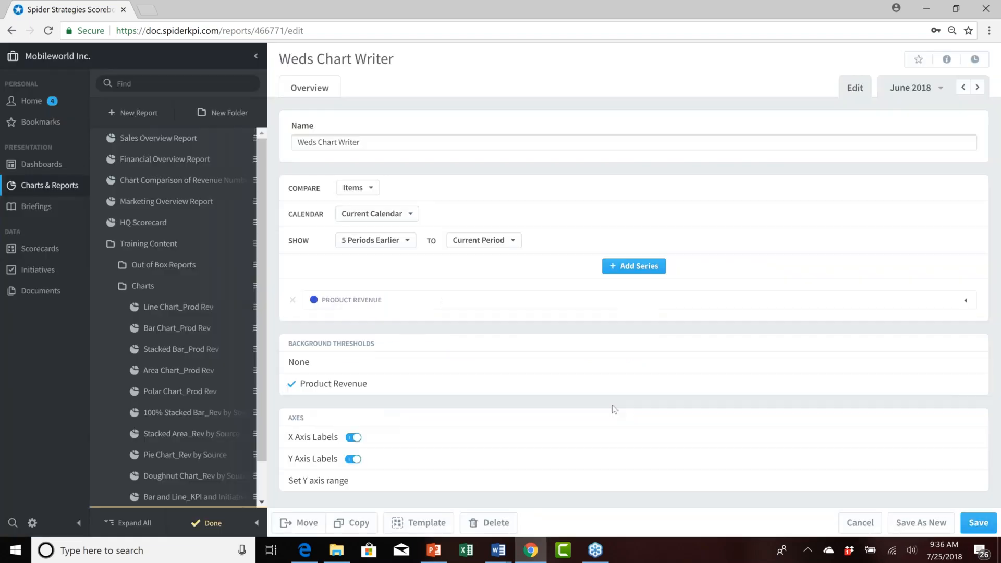
{"action": "left_click", "coordinate": [214, 524]}
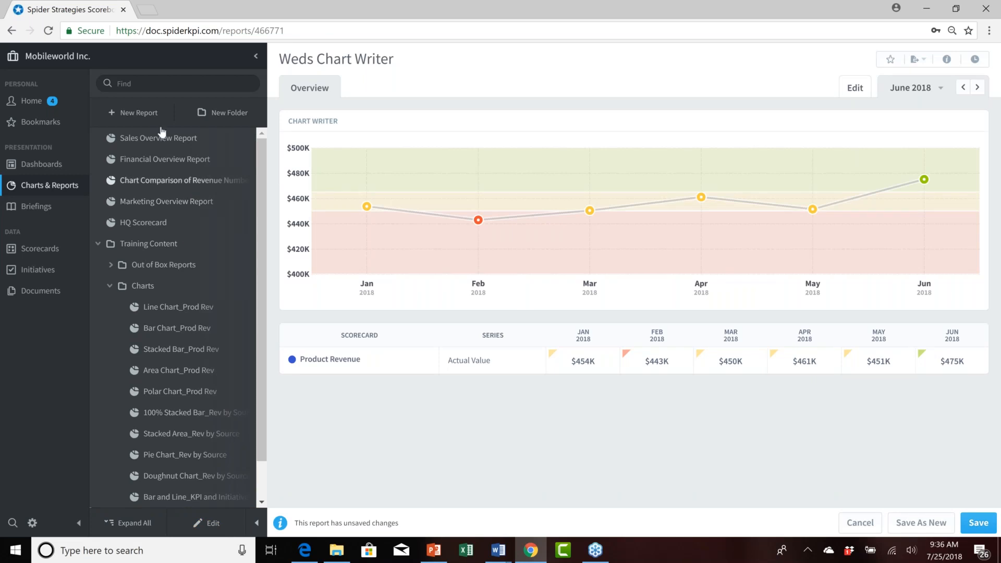
Start a new Chart Writer report, saving the current report's pending changes.
{"action": "left_click", "coordinate": [145, 118]}
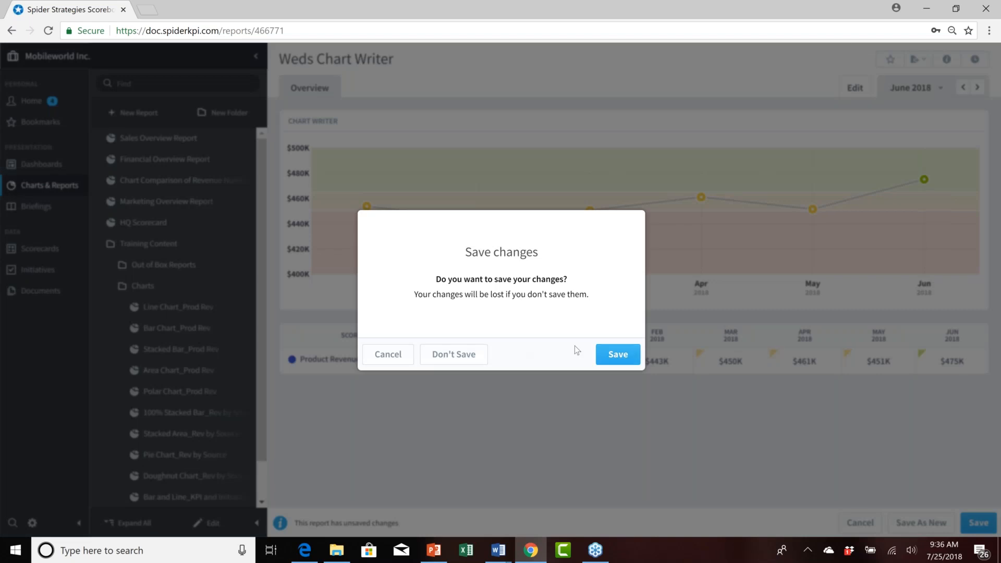
{"action": "left_click", "coordinate": [627, 354]}
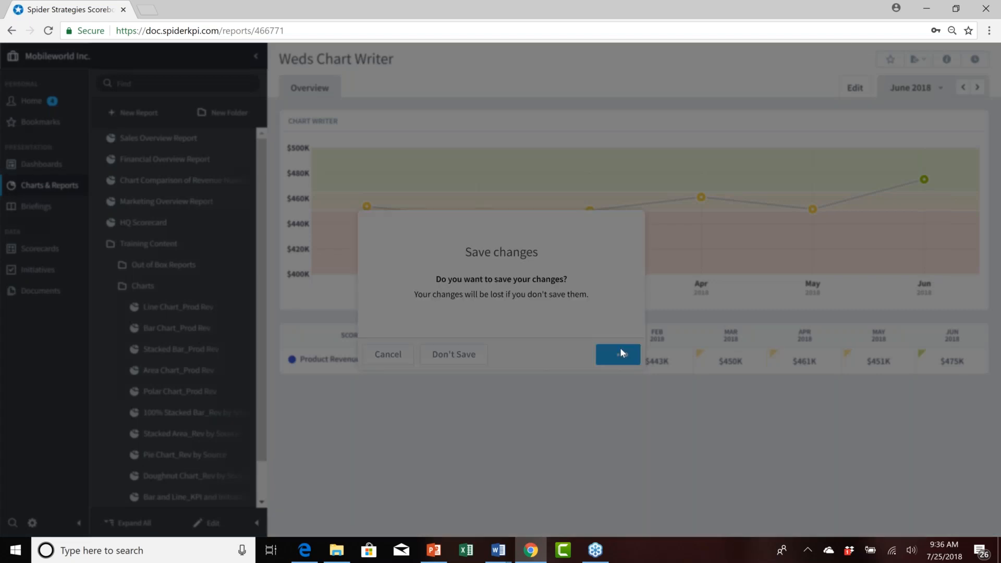
{"action": "left_click", "coordinate": [581, 268]}
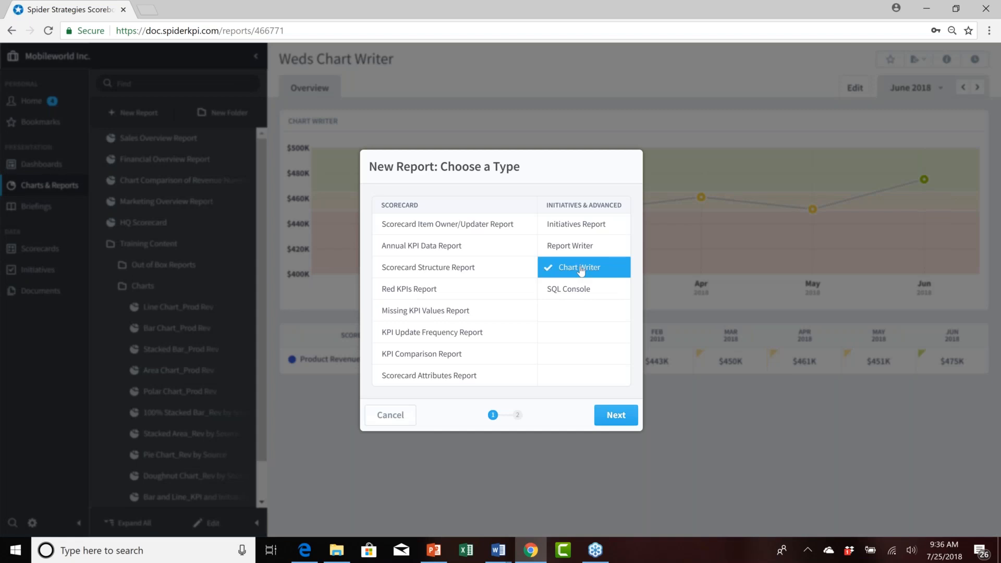
{"action": "left_click", "coordinate": [611, 415]}
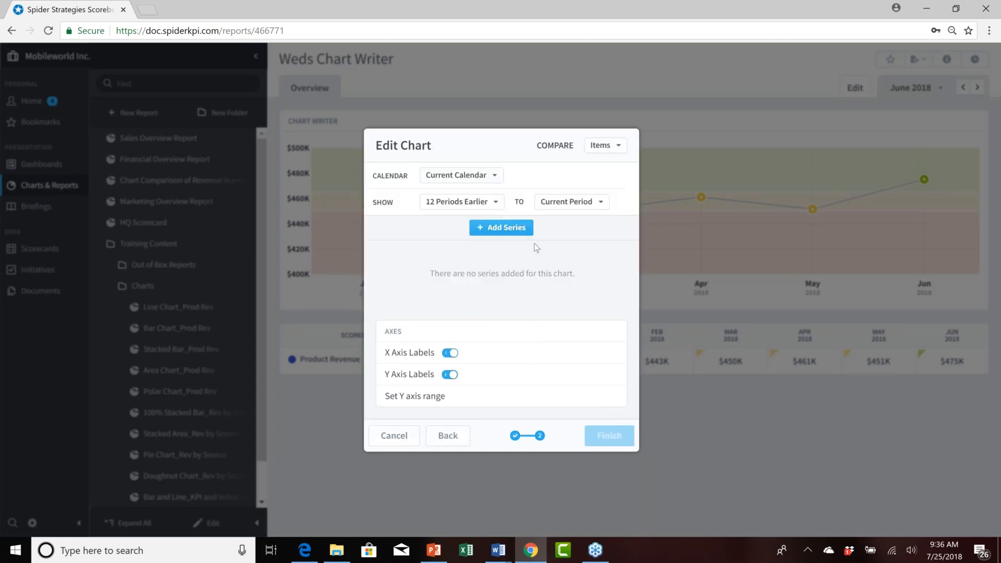
Set the new chart's time range to start 5 Periods Earlier.
{"action": "left_click", "coordinate": [497, 201]}
{"action": "scroll", "coordinate": [500, 297], "scroll_direction": "down", "scroll_amount": 2}
{"action": "left_click", "coordinate": [494, 260]}
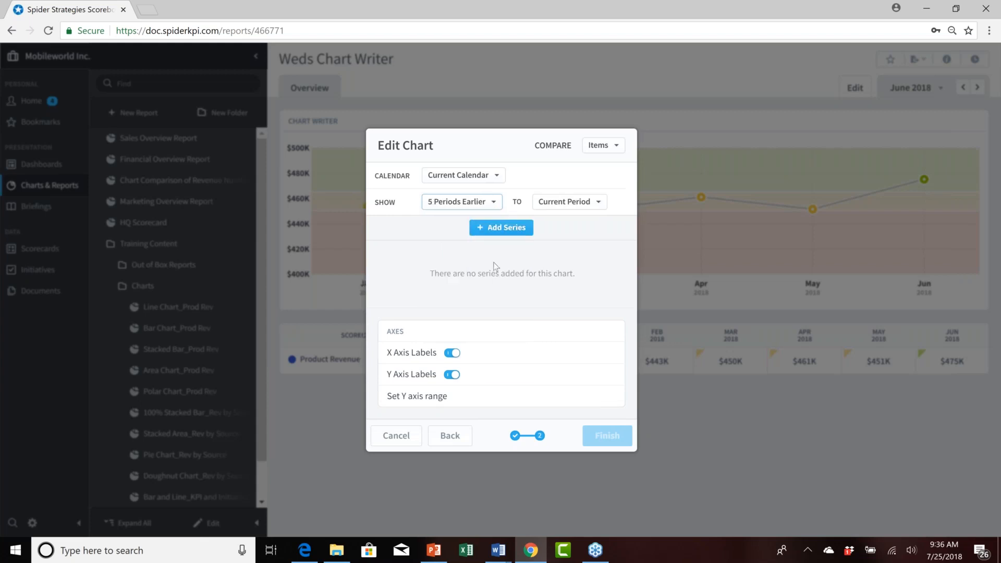
Add a series for the Financial organization's Product Revenue Score and set its graph to Bar.
{"action": "left_click", "coordinate": [498, 229]}
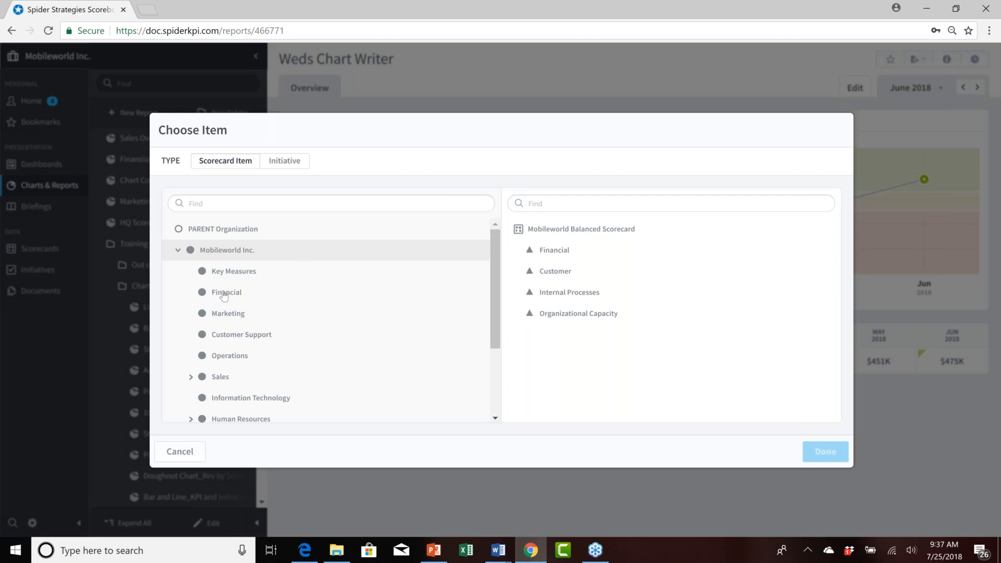
{"action": "left_click", "coordinate": [224, 293]}
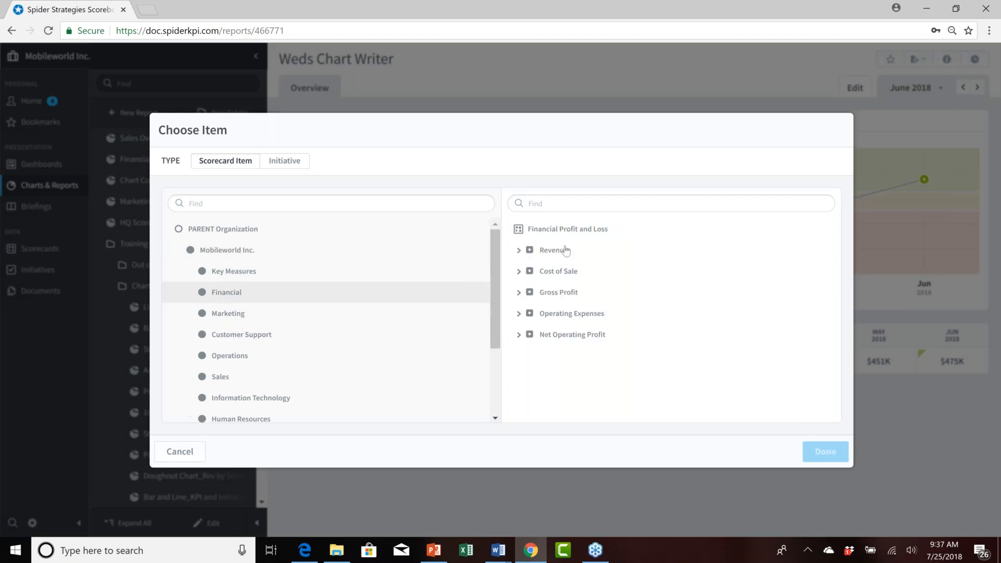
{"action": "left_click", "coordinate": [518, 251]}
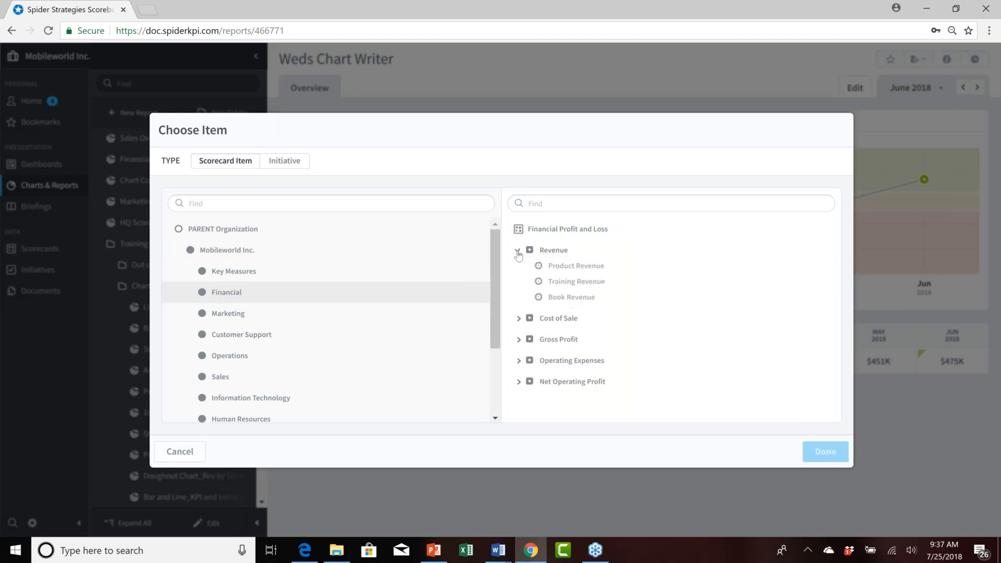
{"action": "left_click", "coordinate": [583, 272]}
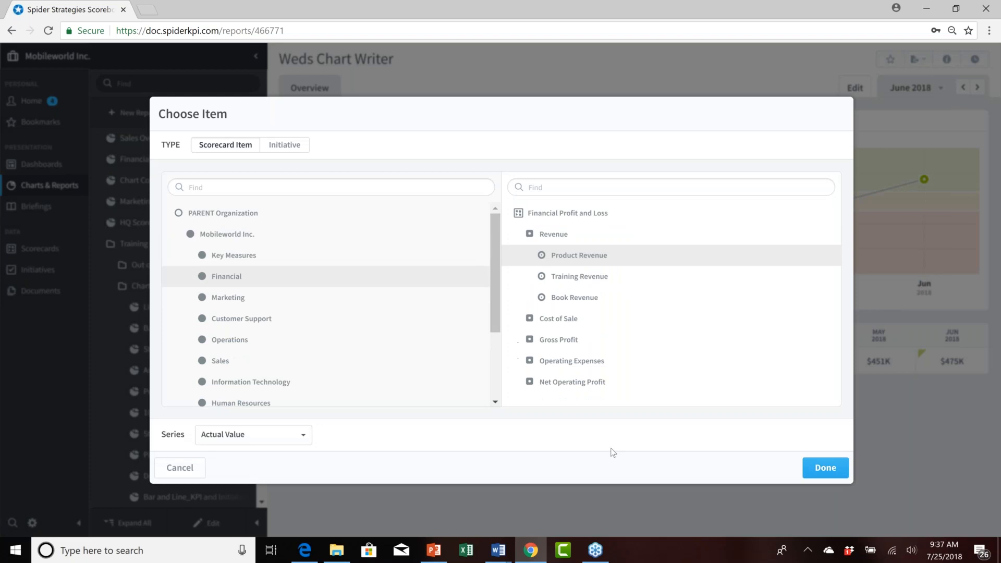
{"action": "left_click", "coordinate": [305, 436]}
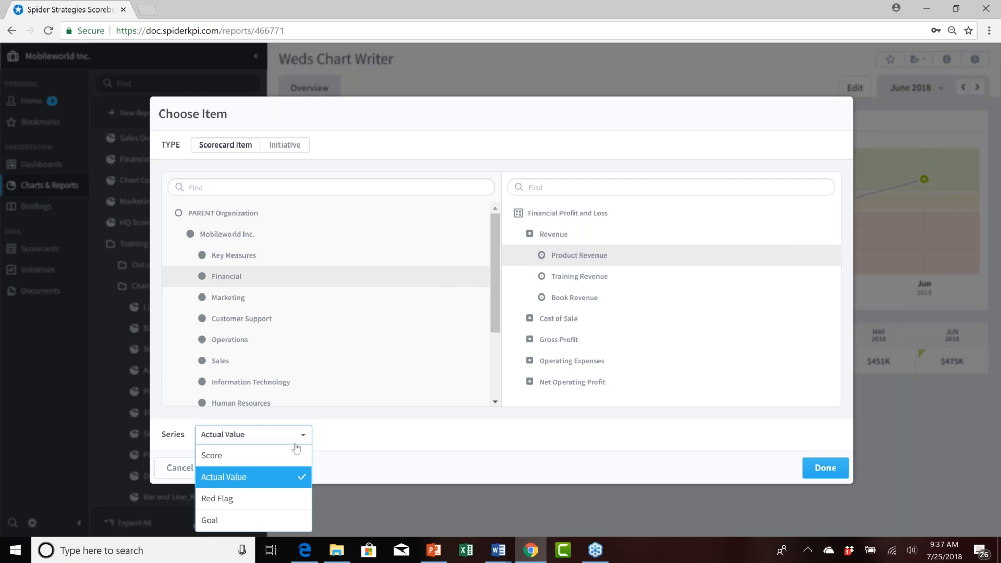
{"action": "left_click", "coordinate": [247, 460]}
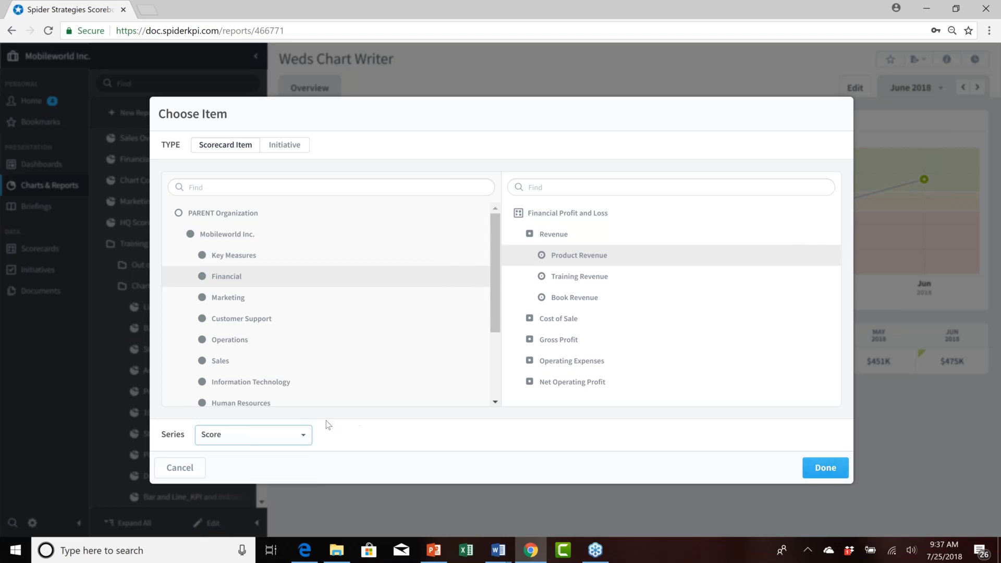
{"action": "left_click", "coordinate": [825, 469]}
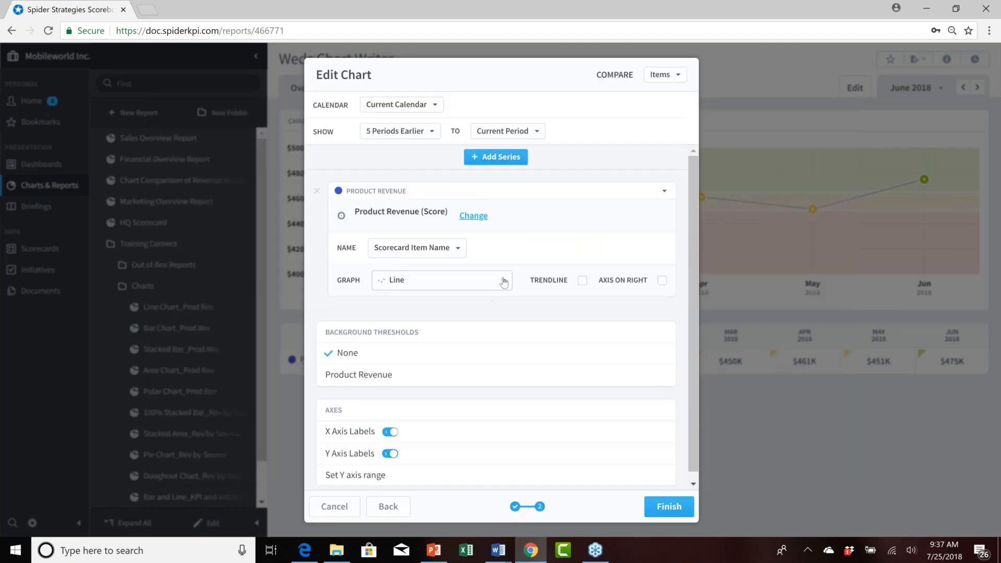
{"action": "left_click", "coordinate": [503, 281]}
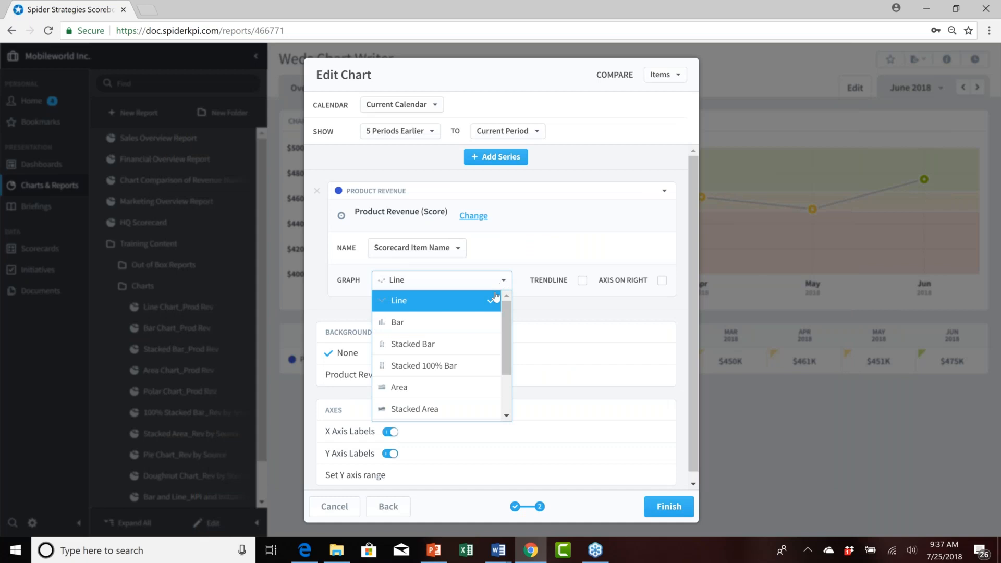
{"action": "left_click", "coordinate": [459, 321]}
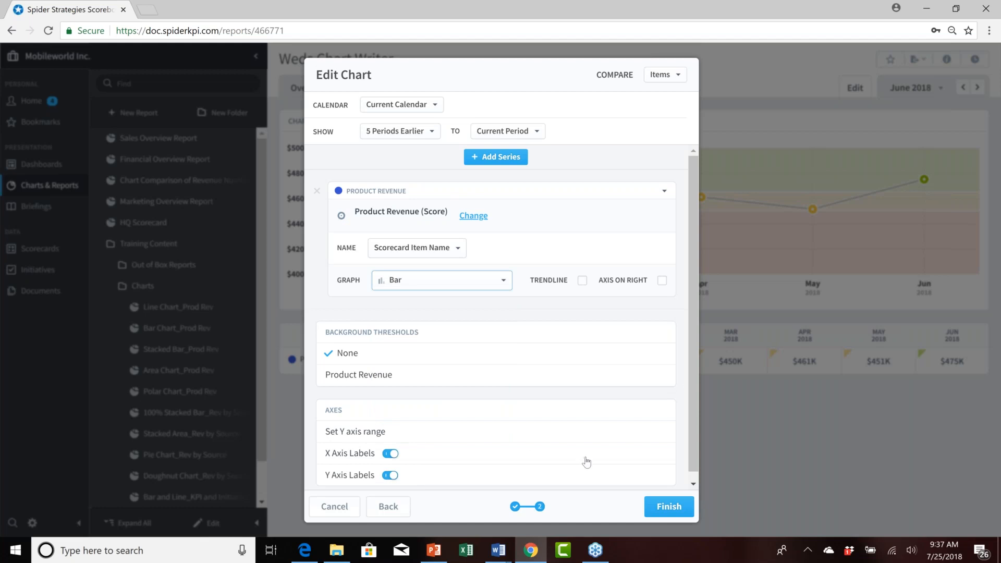
Add a series for the Financial organization's Training Revenue Score.
{"action": "left_click", "coordinate": [490, 157]}
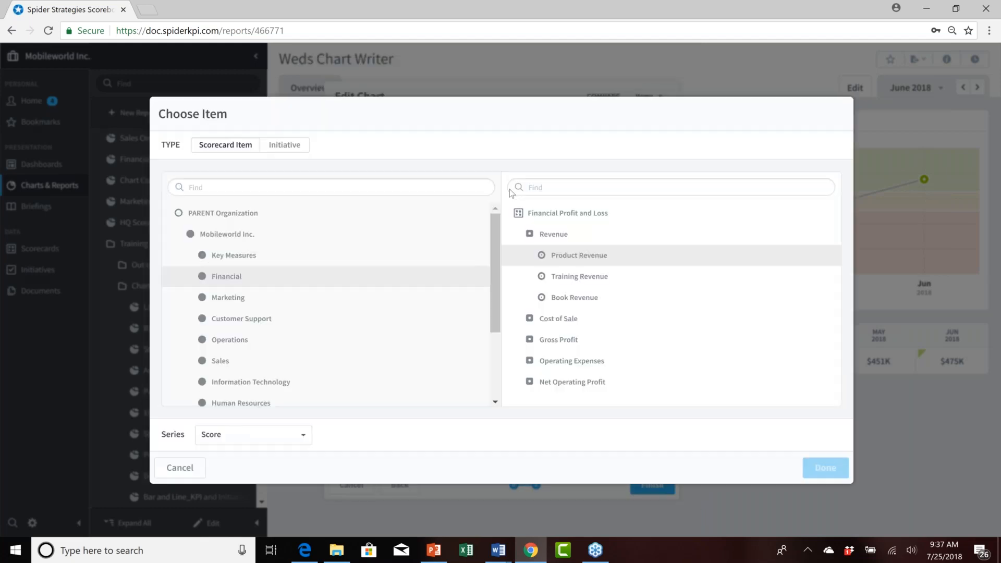
{"action": "left_click", "coordinate": [579, 281]}
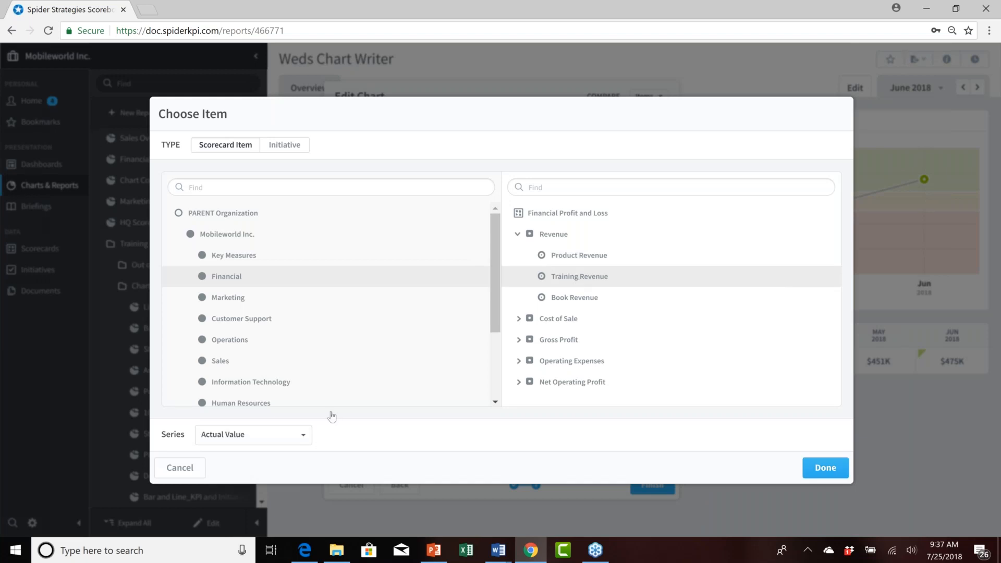
{"action": "left_click", "coordinate": [303, 435]}
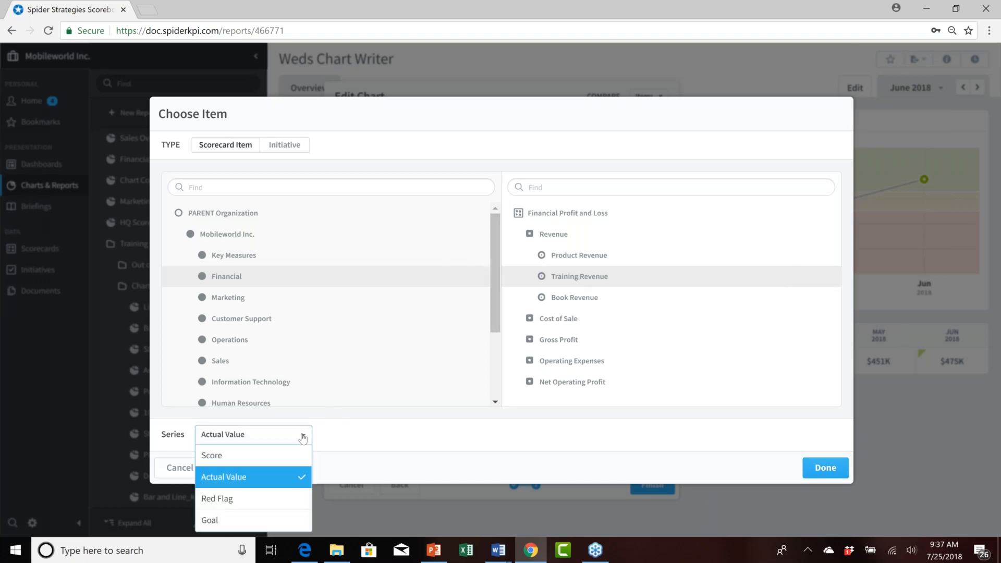
{"action": "left_click", "coordinate": [237, 461]}
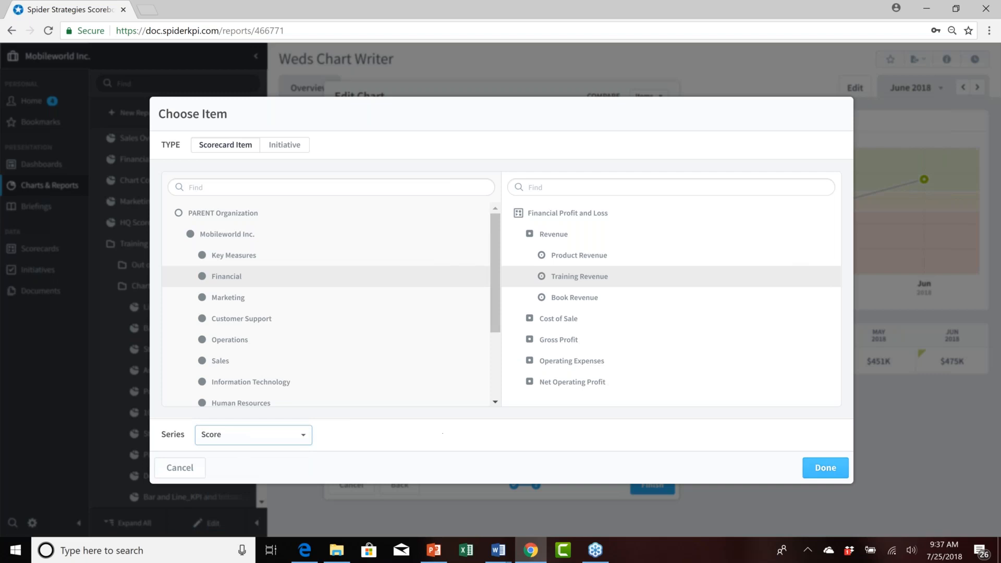
{"action": "left_click", "coordinate": [825, 468]}
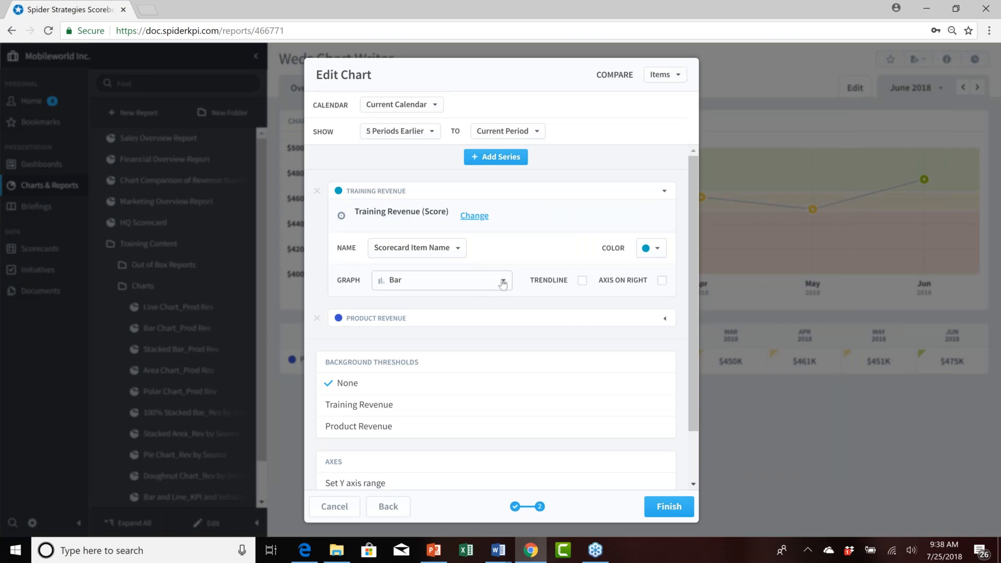
Set the Training Revenue series graph to Line and its colour to red.
{"action": "left_click", "coordinate": [503, 282]}
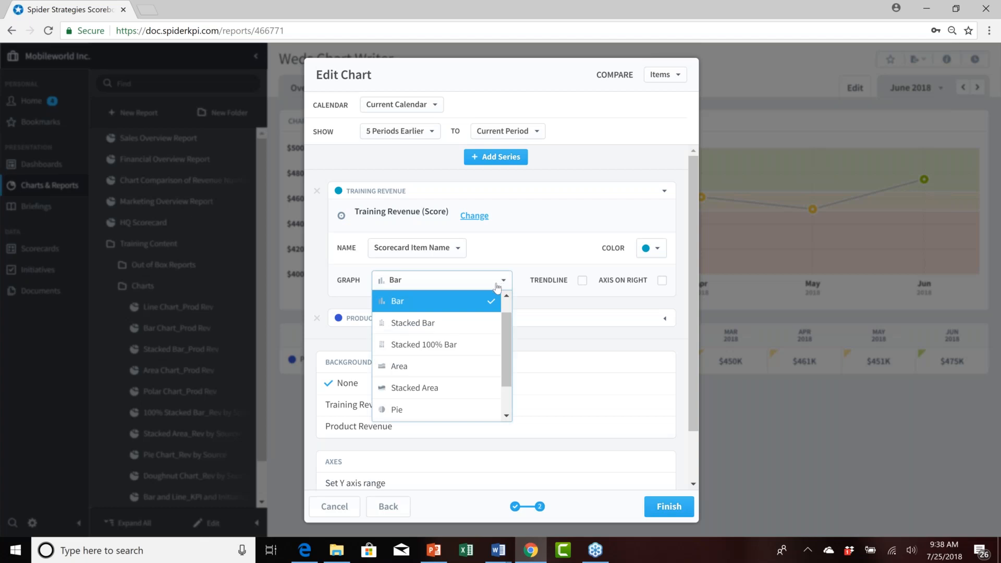
{"action": "scroll", "coordinate": [452, 318], "scroll_direction": "up", "scroll_amount": 1}
{"action": "left_click", "coordinate": [452, 300]}
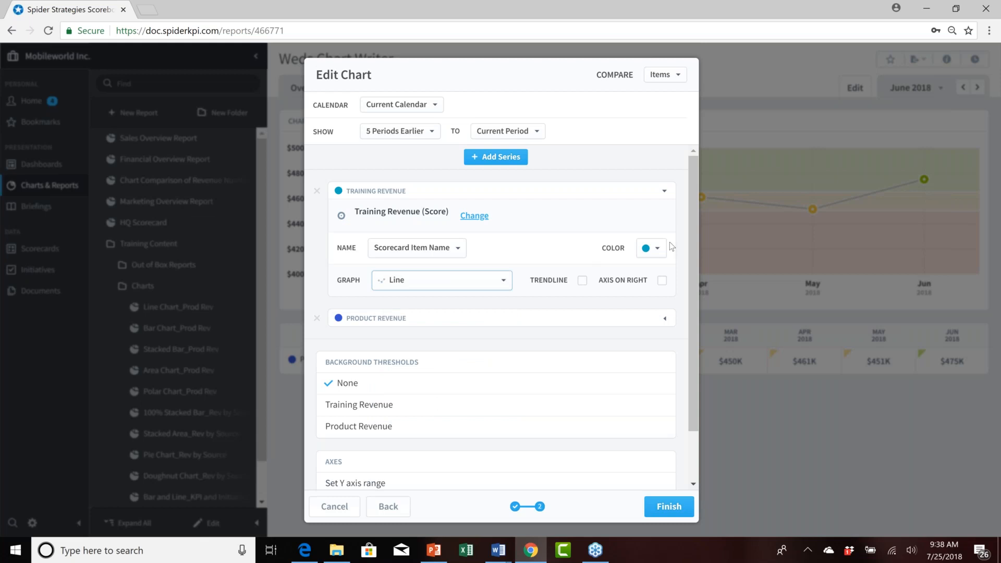
{"action": "left_click", "coordinate": [658, 252]}
{"action": "left_click", "coordinate": [658, 250]}
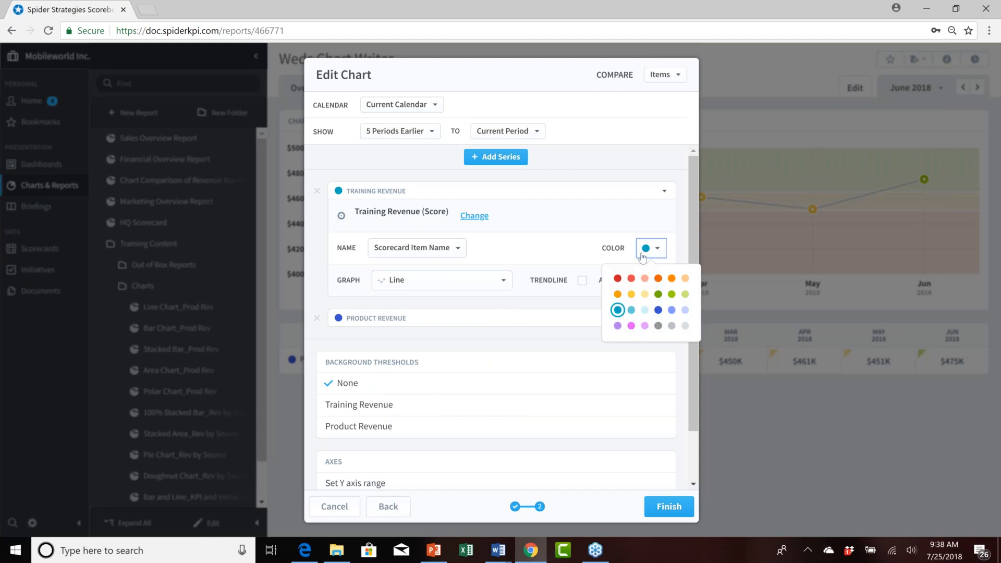
{"action": "left_click", "coordinate": [630, 279]}
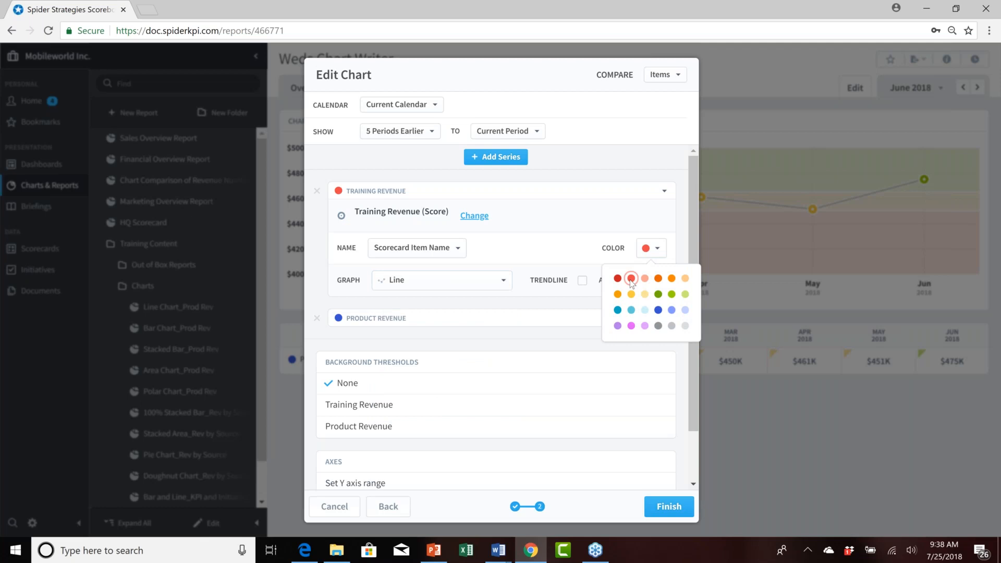
Add a series for the Financial organization's Book Revenue Score.
{"action": "left_click", "coordinate": [493, 159]}
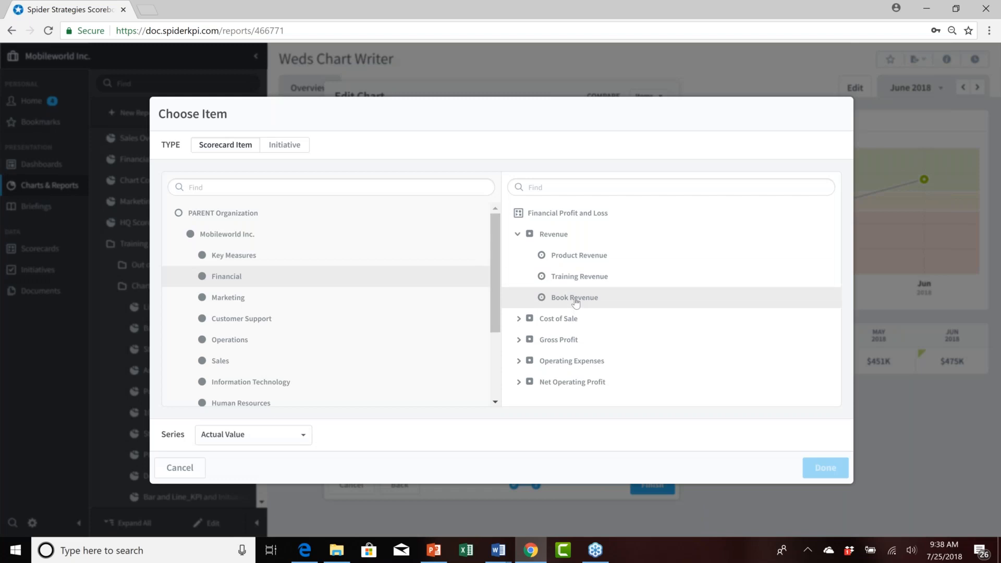
{"action": "left_click", "coordinate": [575, 301]}
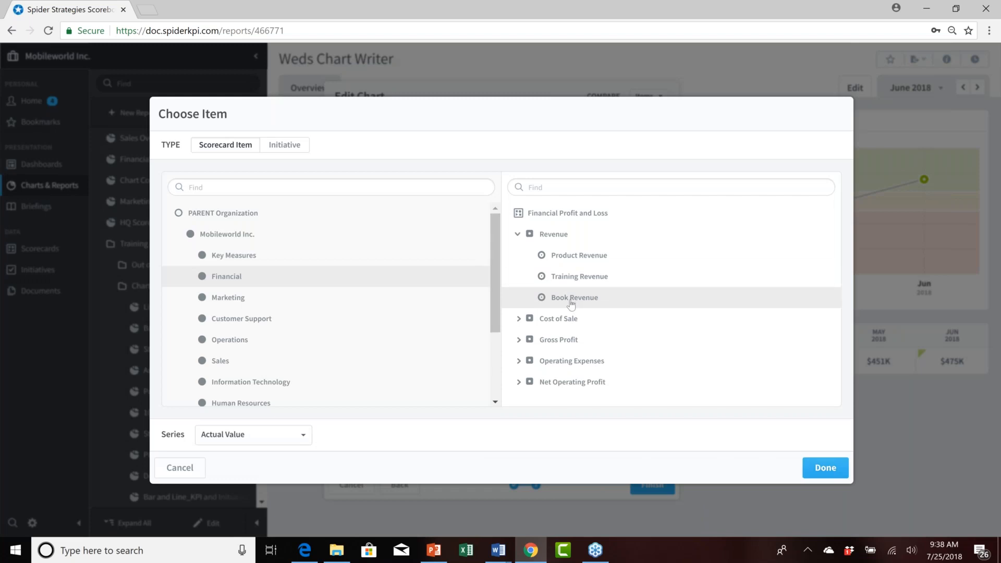
{"action": "left_click", "coordinate": [303, 436]}
{"action": "left_click", "coordinate": [234, 455]}
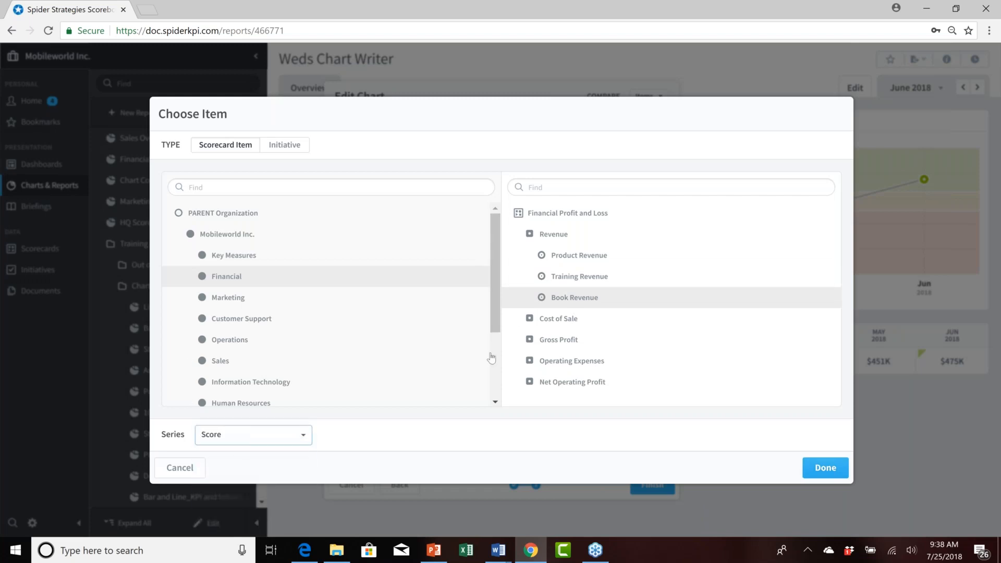
{"action": "left_click", "coordinate": [824, 470]}
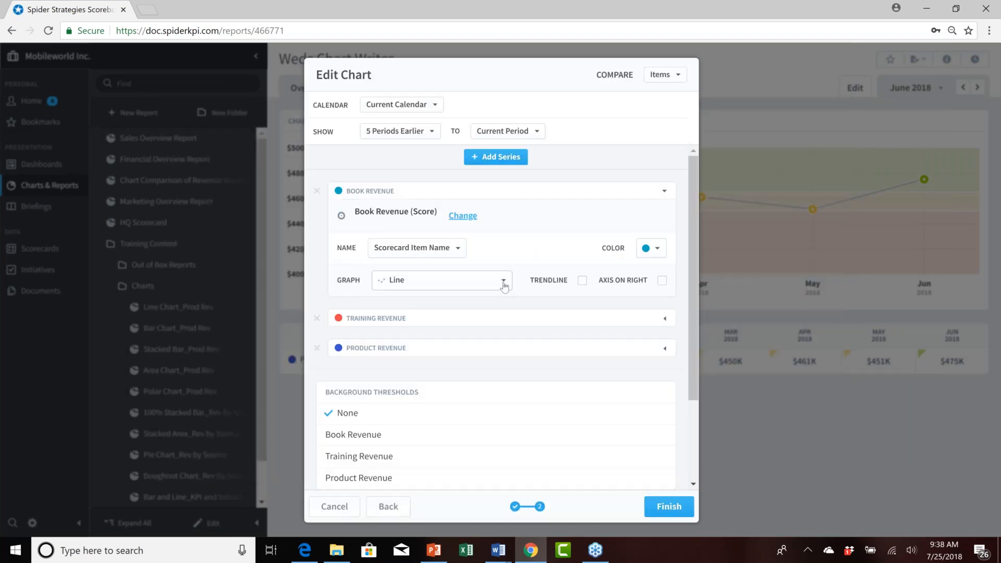
Set the Book Revenue series graph to Area and its colour to light orange.
{"action": "left_click", "coordinate": [503, 284]}
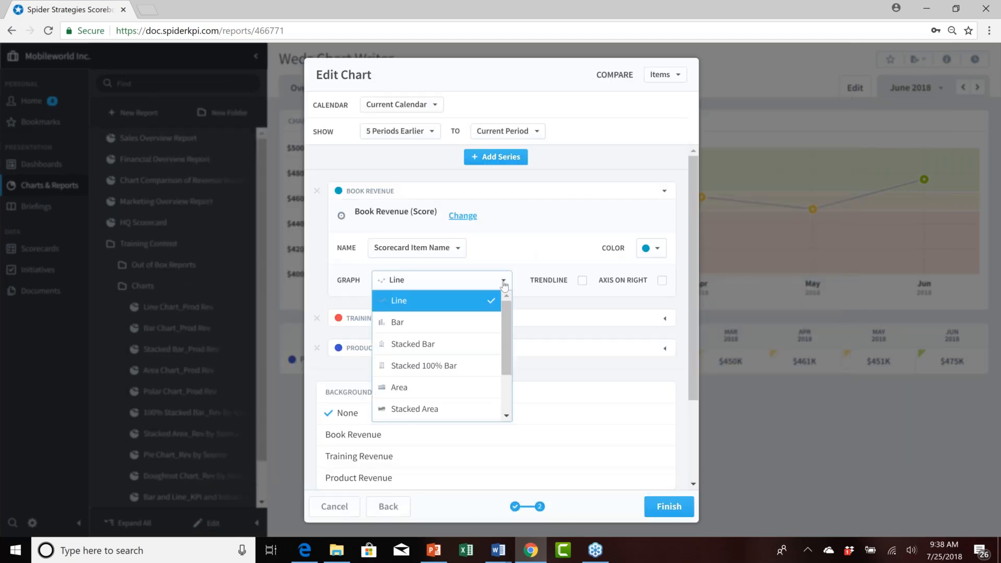
{"action": "left_click", "coordinate": [451, 389]}
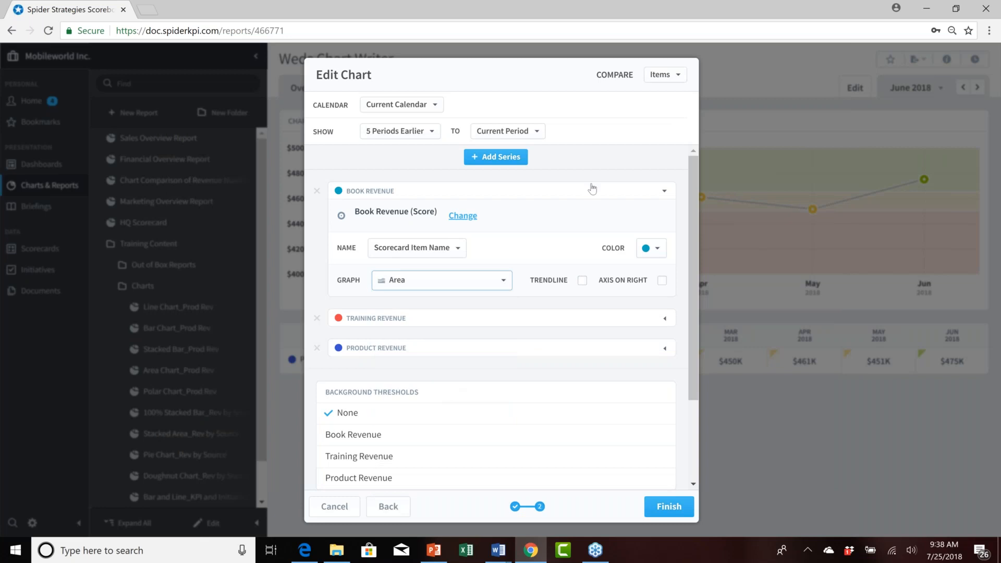
{"action": "left_click", "coordinate": [659, 247]}
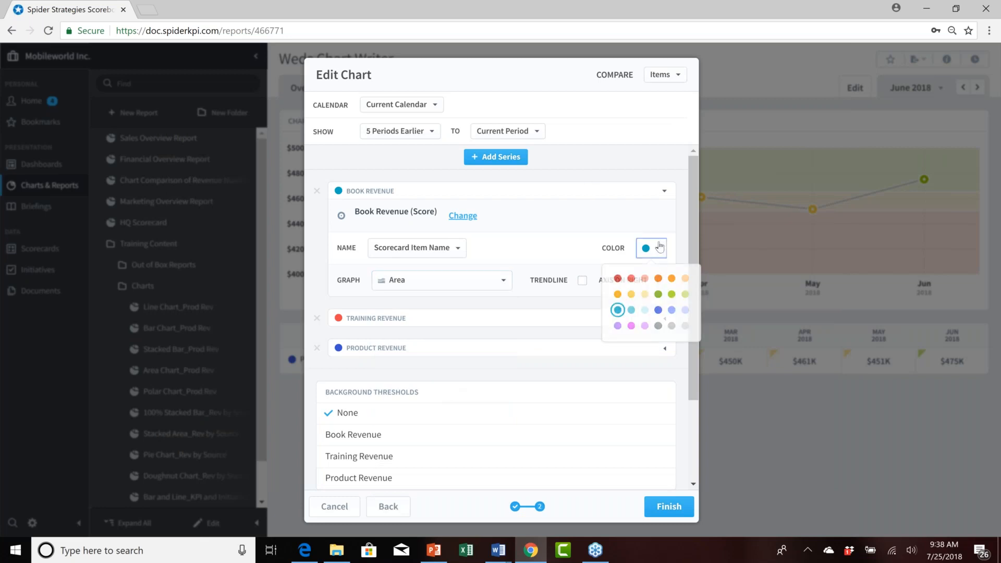
{"action": "left_click", "coordinate": [685, 279]}
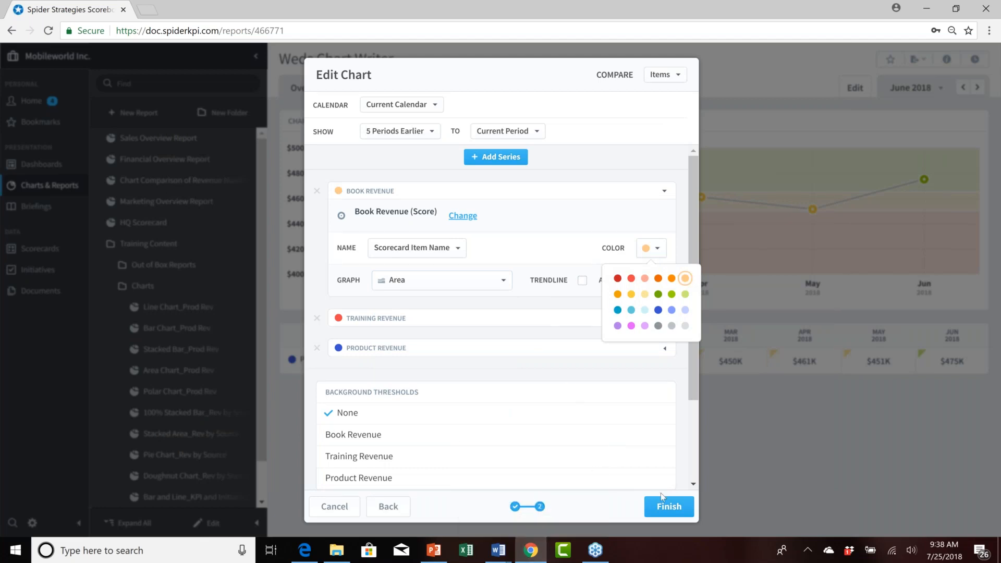
Finish the chart and save the report as Weds 2 Chart Writer.
{"action": "left_click", "coordinate": [669, 506]}
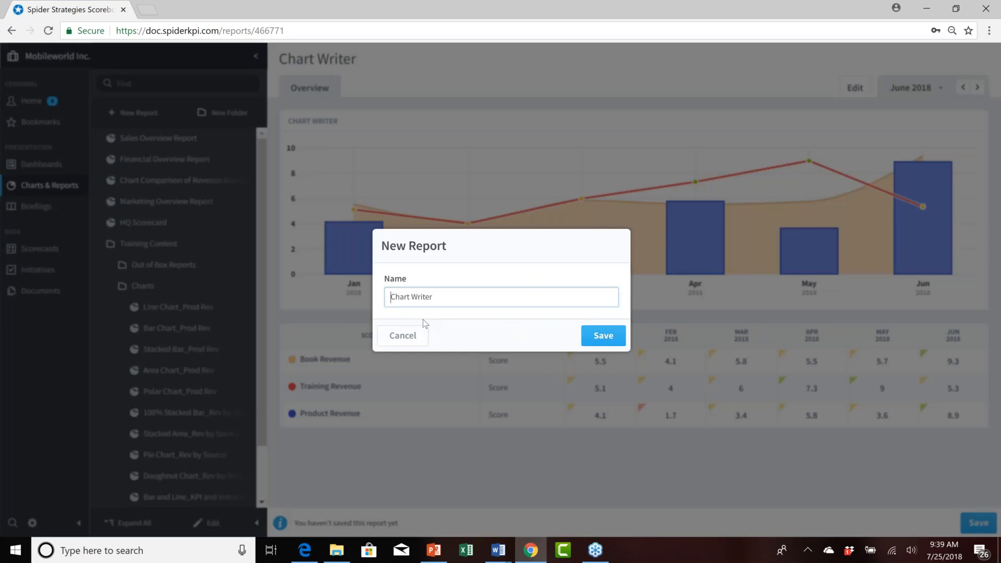
{"action": "type", "text": "Weds 2"}
{"action": "left_click", "coordinate": [605, 338]}
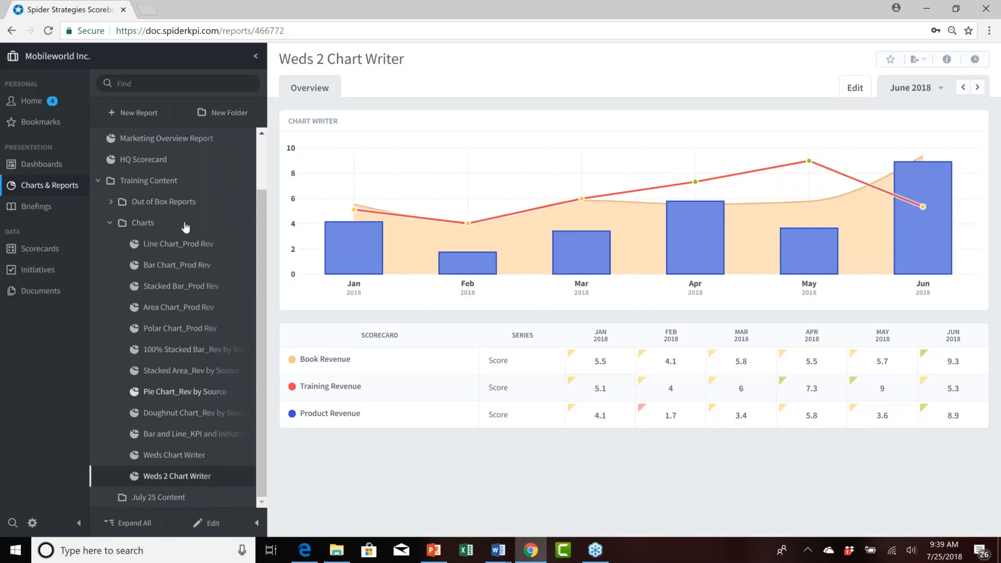
Start a new Chart Writer report.
{"action": "left_click", "coordinate": [134, 113]}
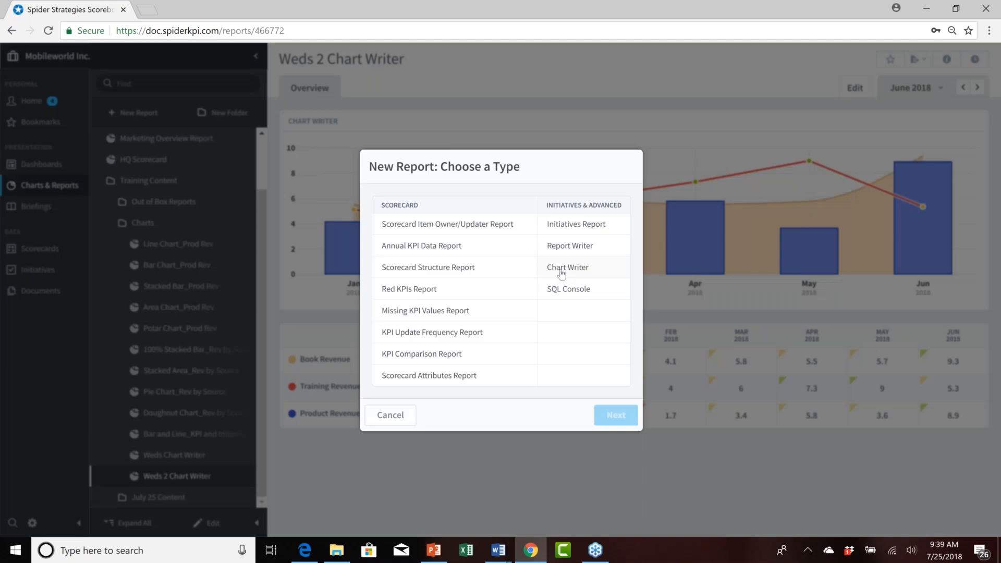
{"action": "left_click", "coordinate": [560, 269]}
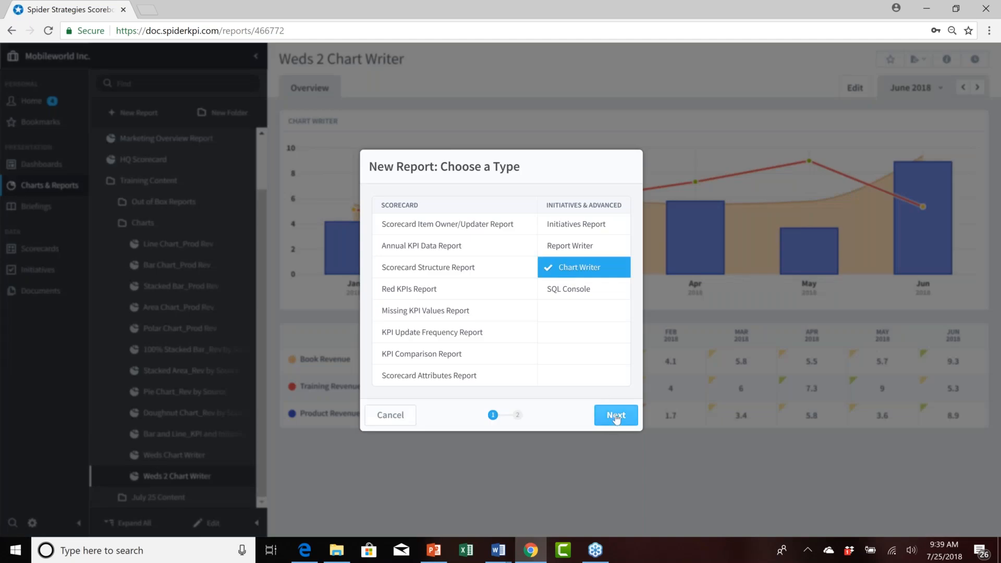
{"action": "left_click", "coordinate": [613, 414]}
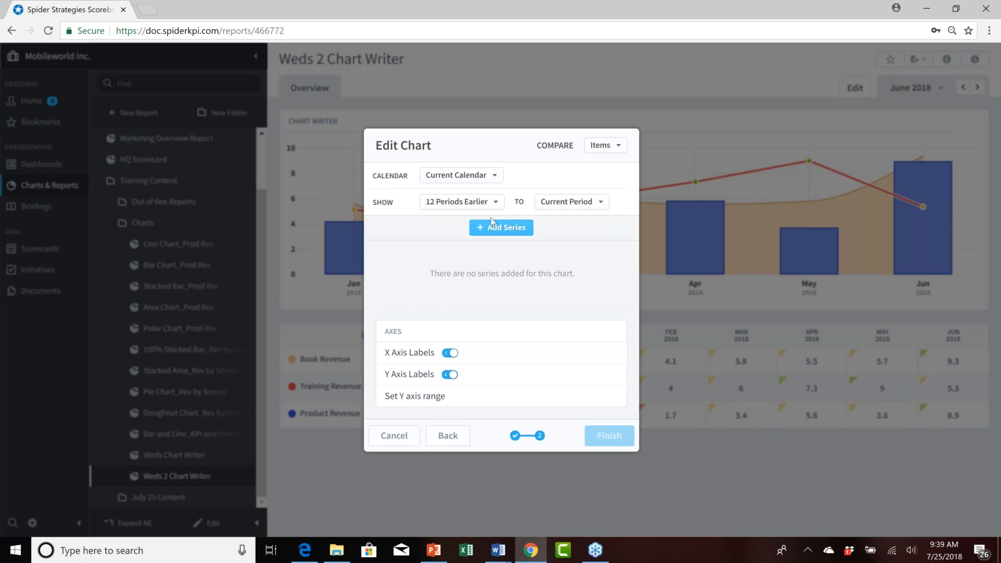
Set the new chart's time range to start 5 Periods Earlier.
{"action": "left_click", "coordinate": [498, 203]}
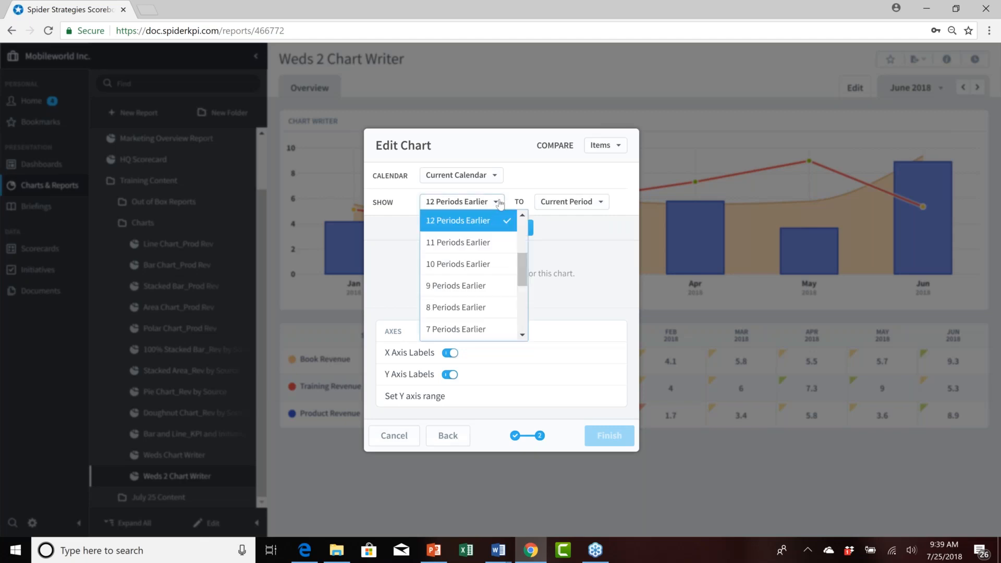
{"action": "scroll", "coordinate": [470, 324], "scroll_direction": "down", "scroll_amount": 1}
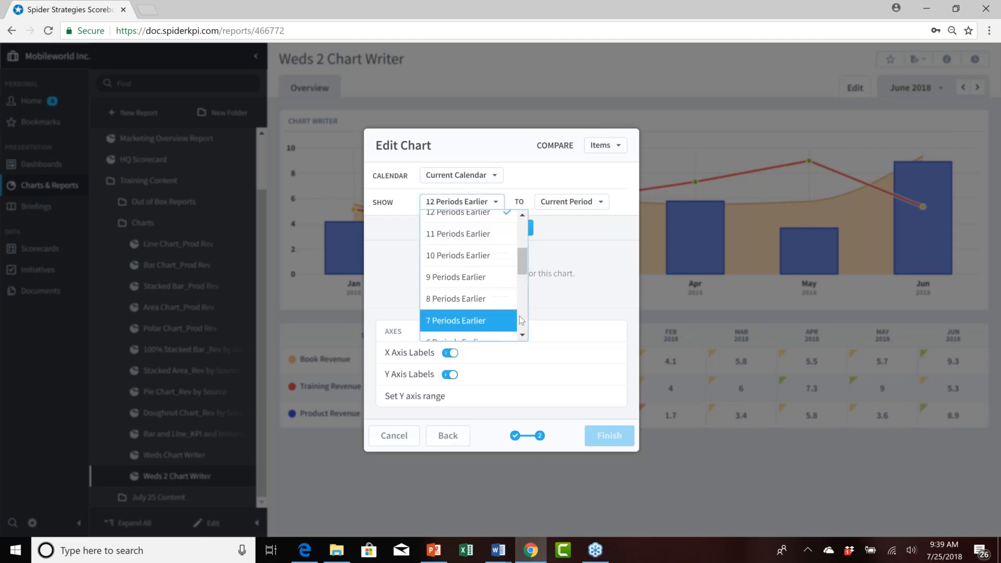
{"action": "left_click", "coordinate": [457, 309]}
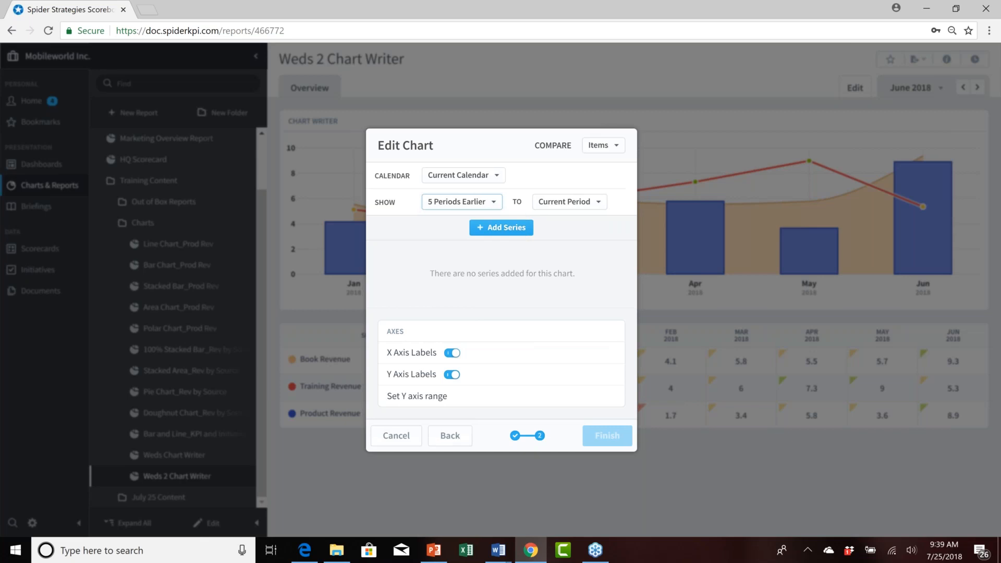
Add a series for the Financial organization's Product Revenue Actual Value.
{"action": "left_click", "coordinate": [504, 228]}
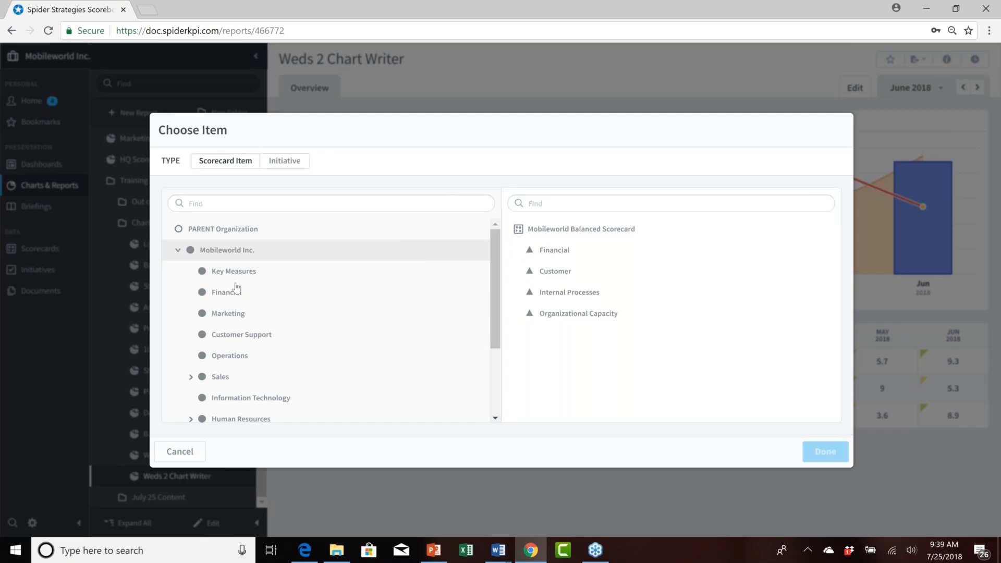
{"action": "left_click", "coordinate": [236, 290]}
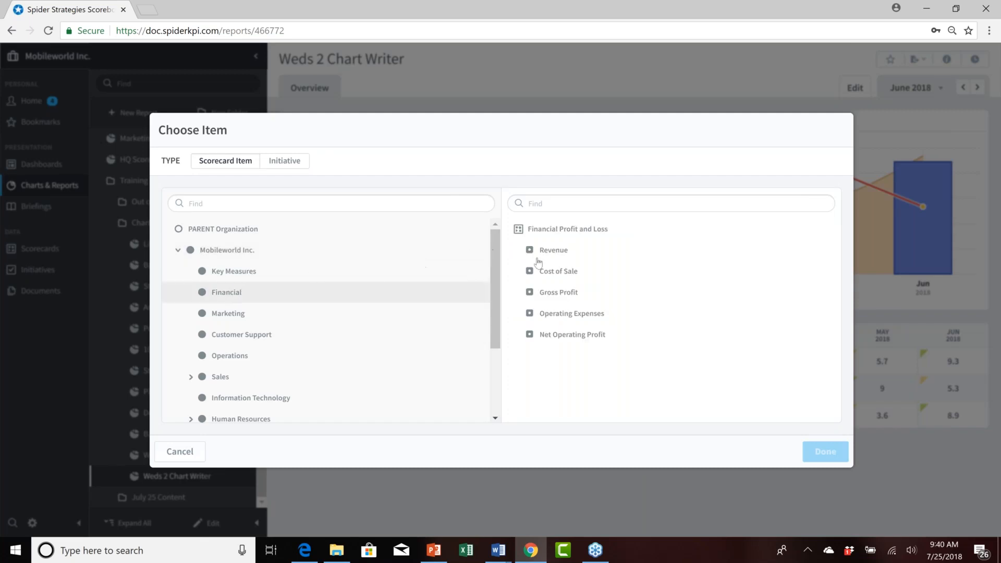
{"action": "left_click", "coordinate": [552, 252]}
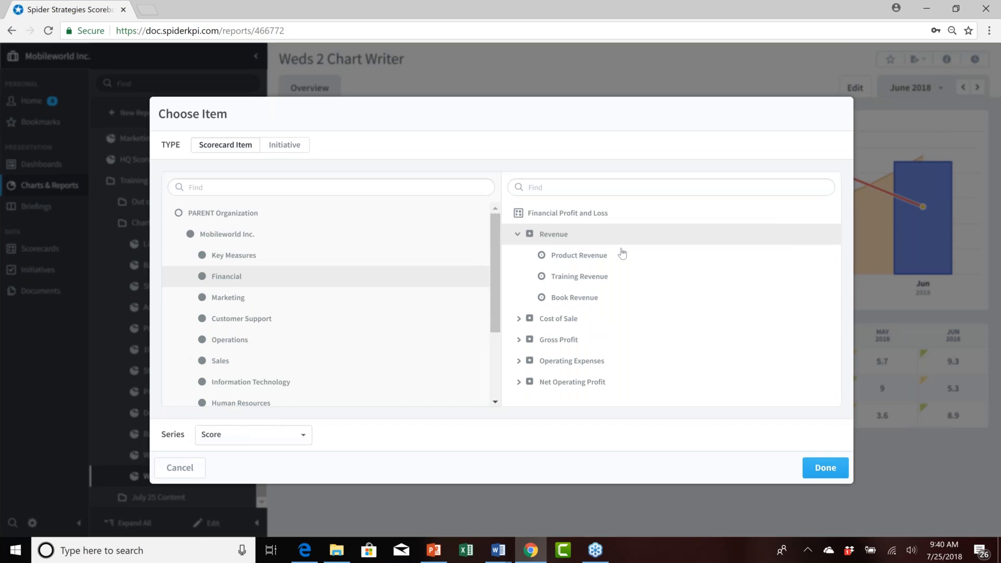
{"action": "left_click", "coordinate": [572, 260]}
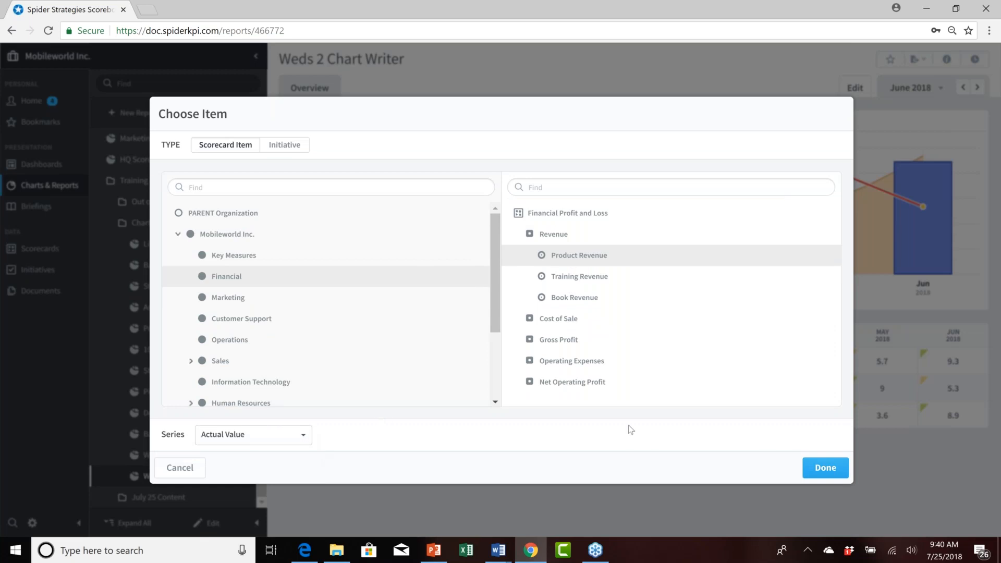
{"action": "left_click", "coordinate": [821, 470]}
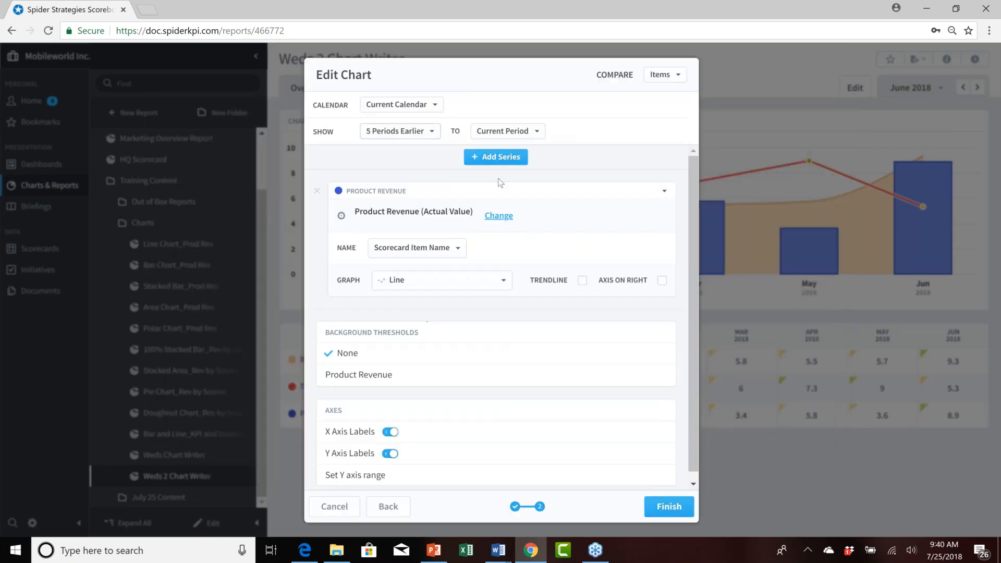
Add a % Complete series for the Migrate Servers to Cloud initiative and set its colour to red.
{"action": "left_click", "coordinate": [502, 158]}
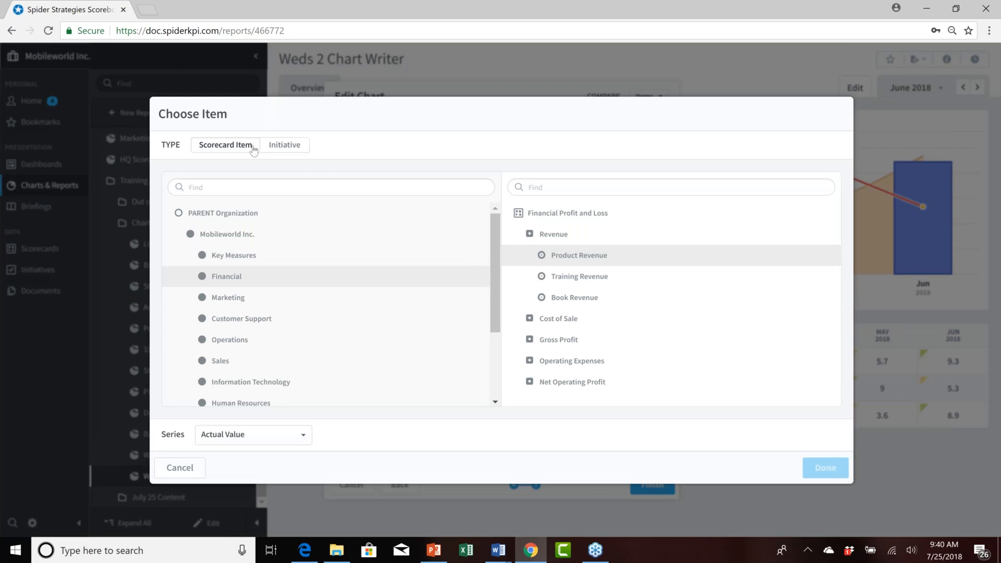
{"action": "left_click", "coordinate": [275, 149]}
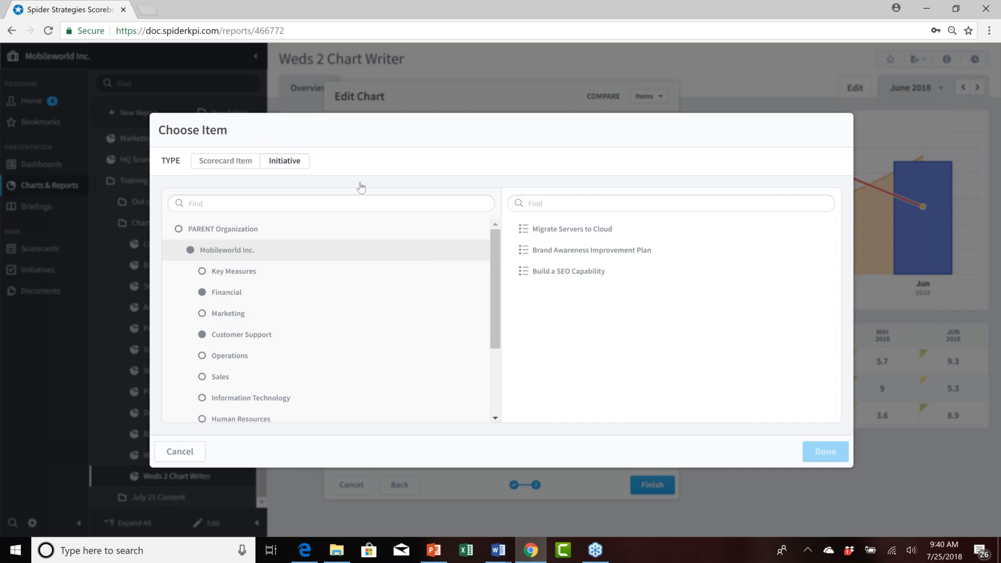
{"action": "left_click", "coordinate": [569, 219]}
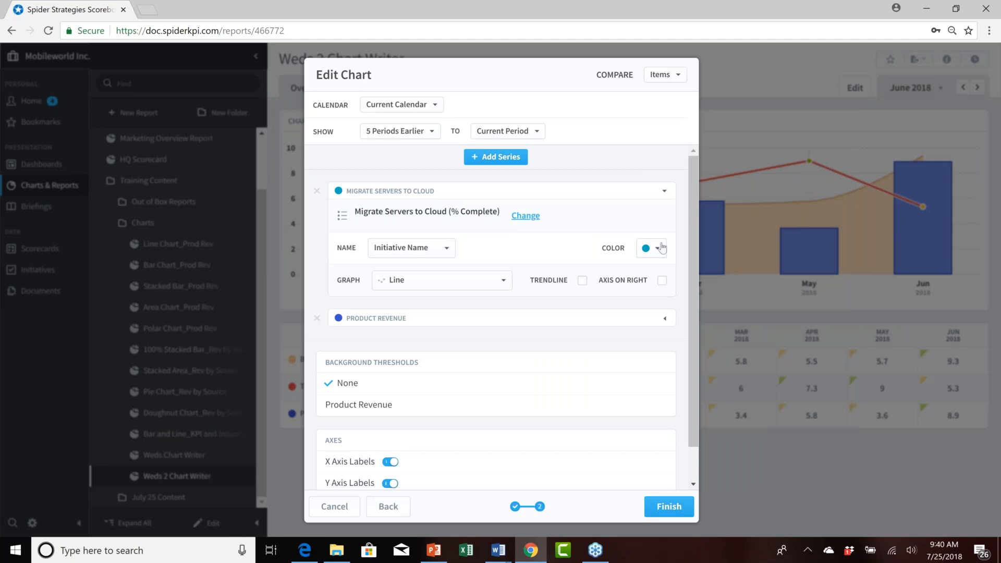
{"action": "left_click", "coordinate": [660, 249]}
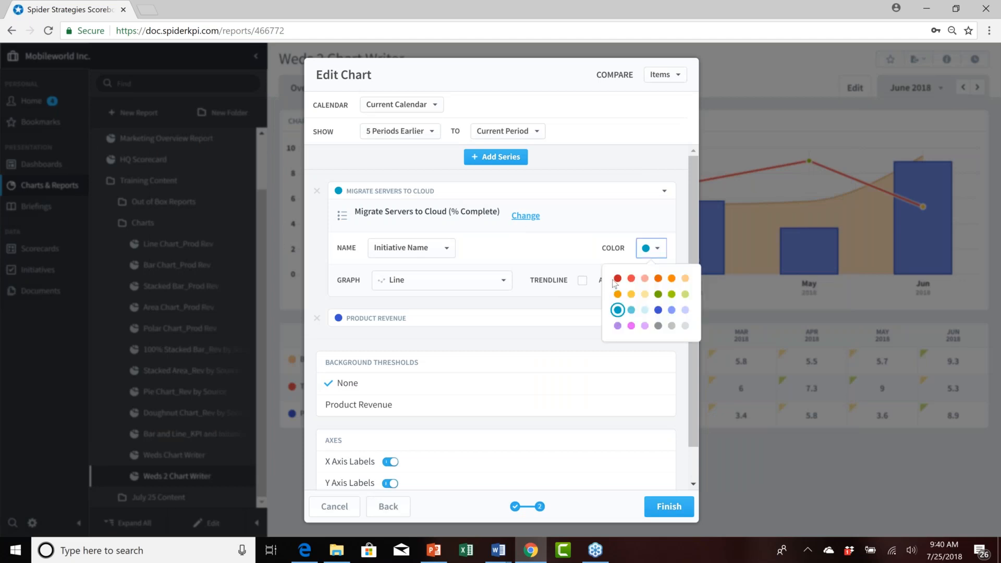
{"action": "left_click", "coordinate": [617, 279]}
{"action": "left_click", "coordinate": [581, 239]}
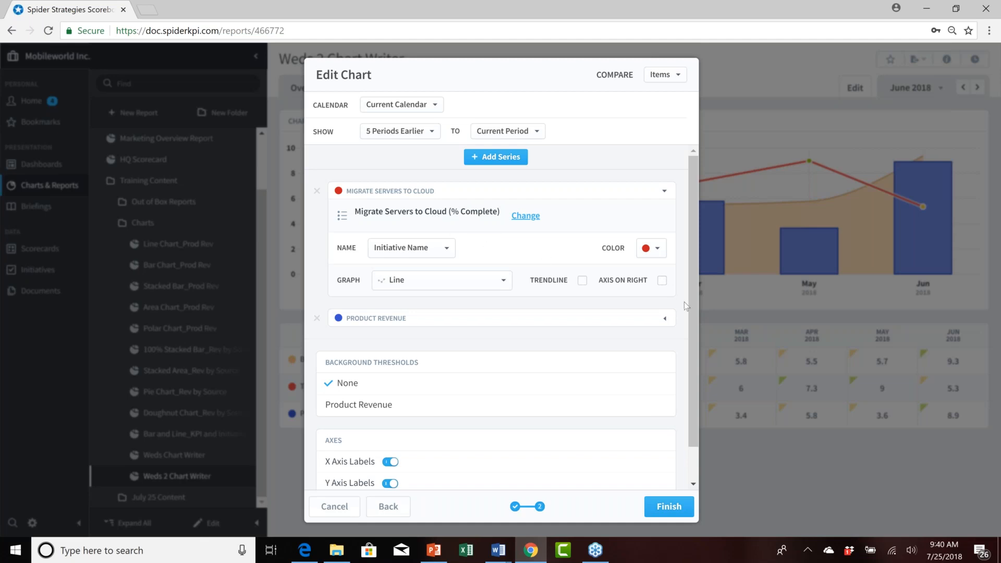
Move the Migrate Servers to Cloud series onto the right axis, display Product Revenue as a Bar graph, and finish the chart.
{"action": "left_click", "coordinate": [662, 281]}
{"action": "left_click", "coordinate": [665, 320]}
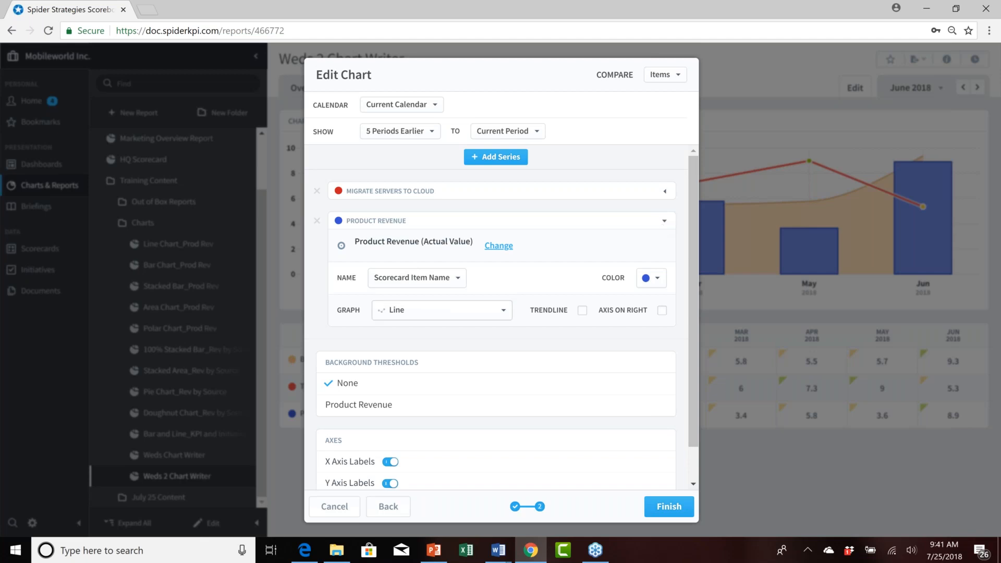
{"action": "left_click", "coordinate": [442, 310]}
{"action": "left_click", "coordinate": [447, 351]}
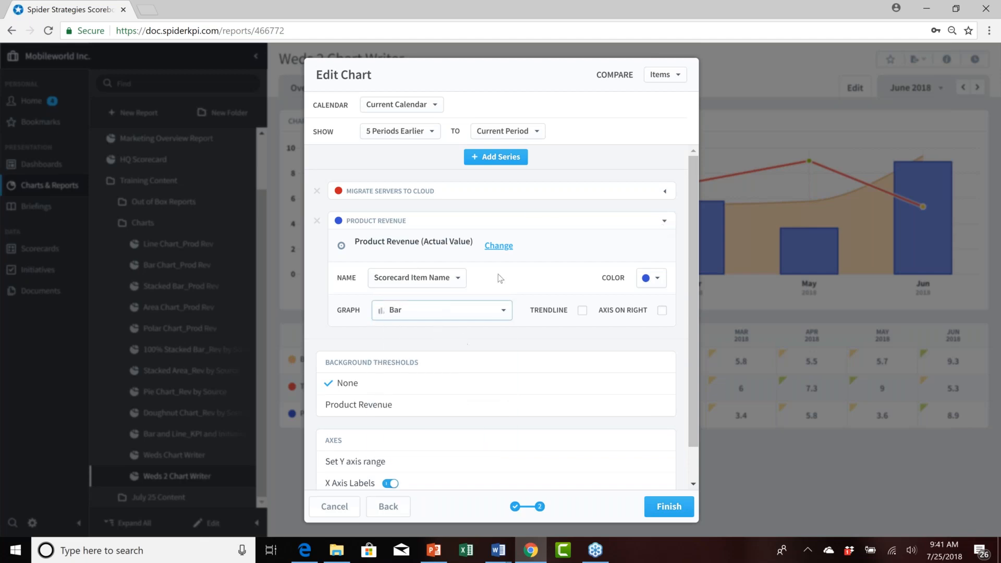
{"action": "left_click", "coordinate": [665, 191]}
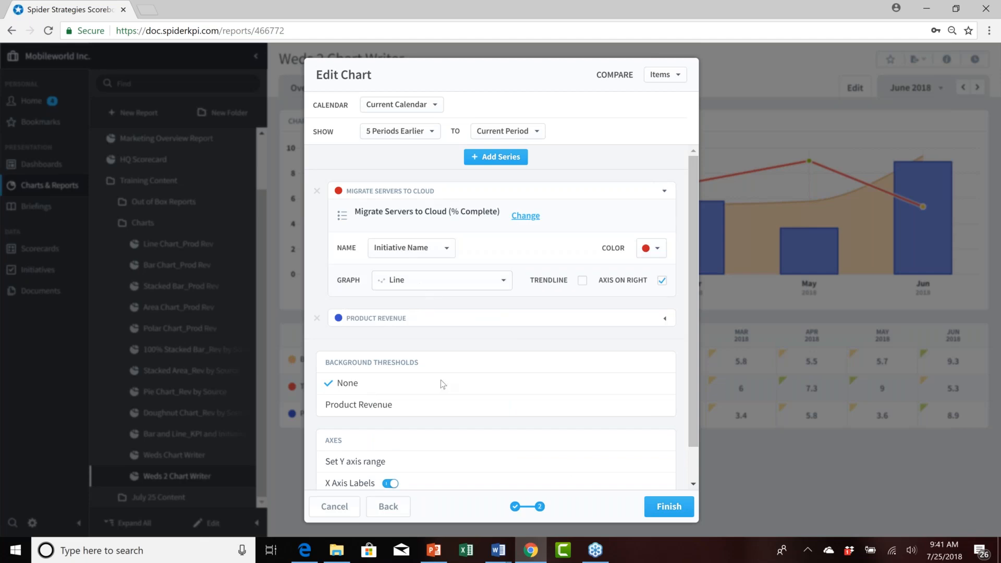
{"action": "left_click", "coordinate": [666, 511]}
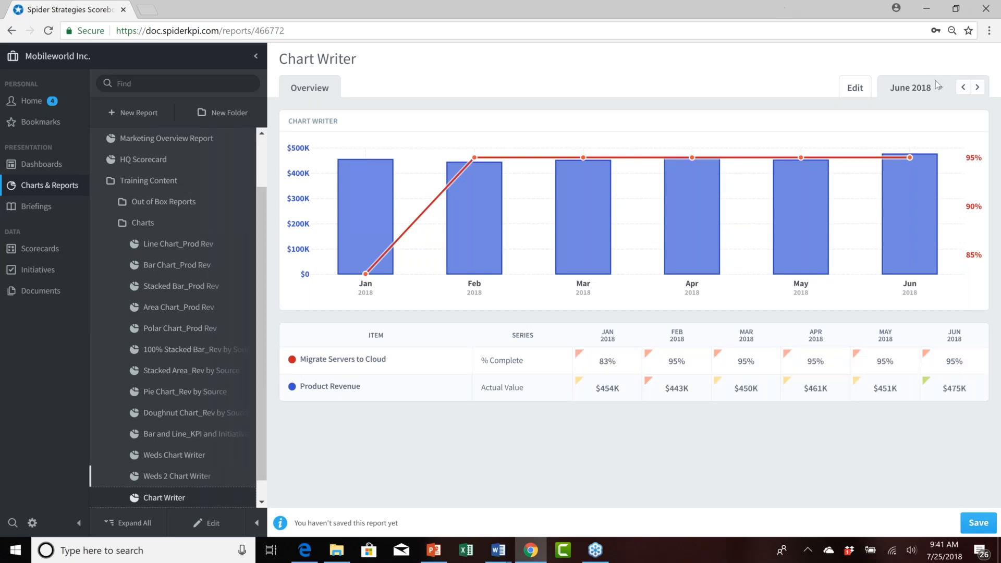
Step the report's period back month by month to March 2018.
{"action": "left_click", "coordinate": [965, 88]}
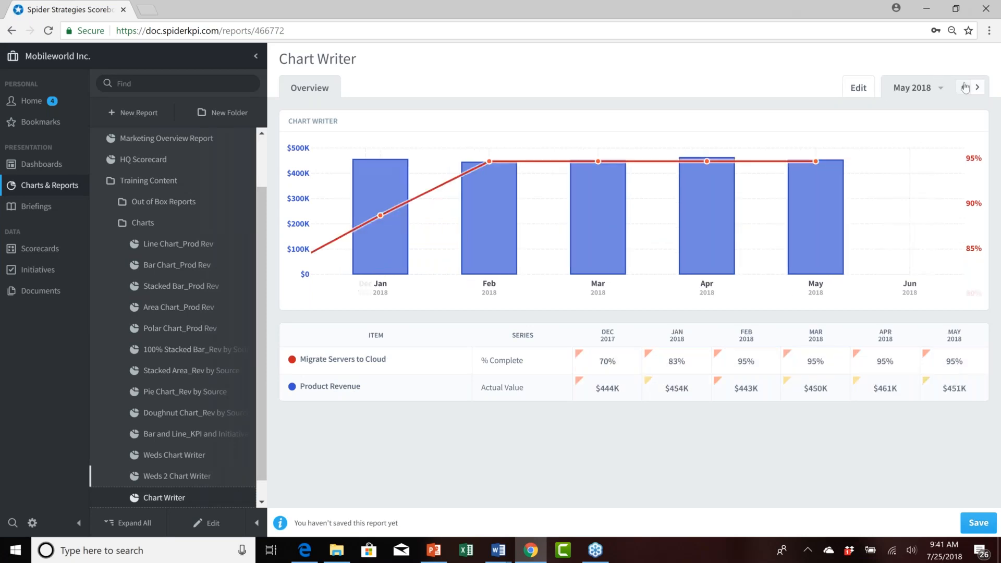
{"action": "left_click", "coordinate": [965, 88]}
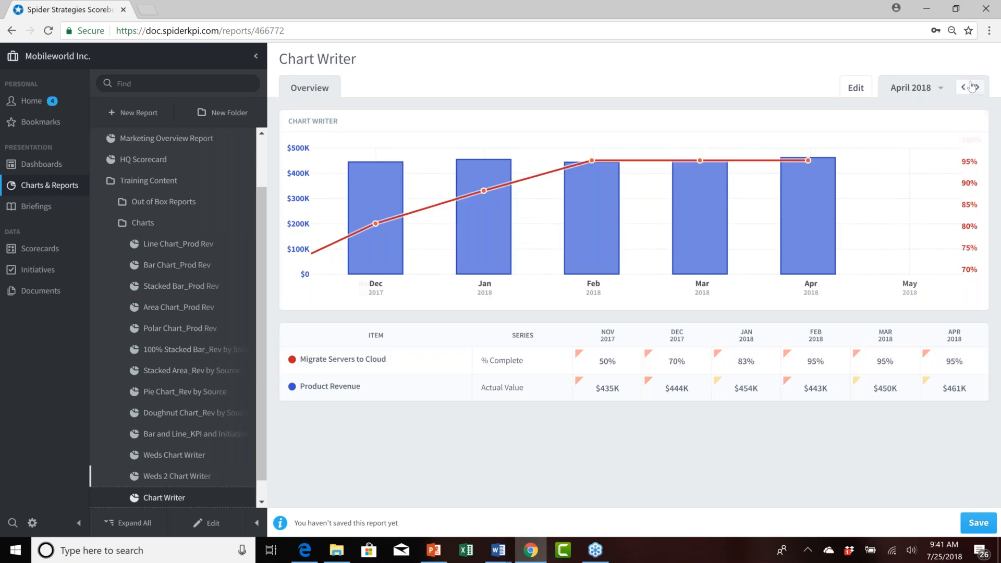
{"action": "left_click", "coordinate": [961, 89]}
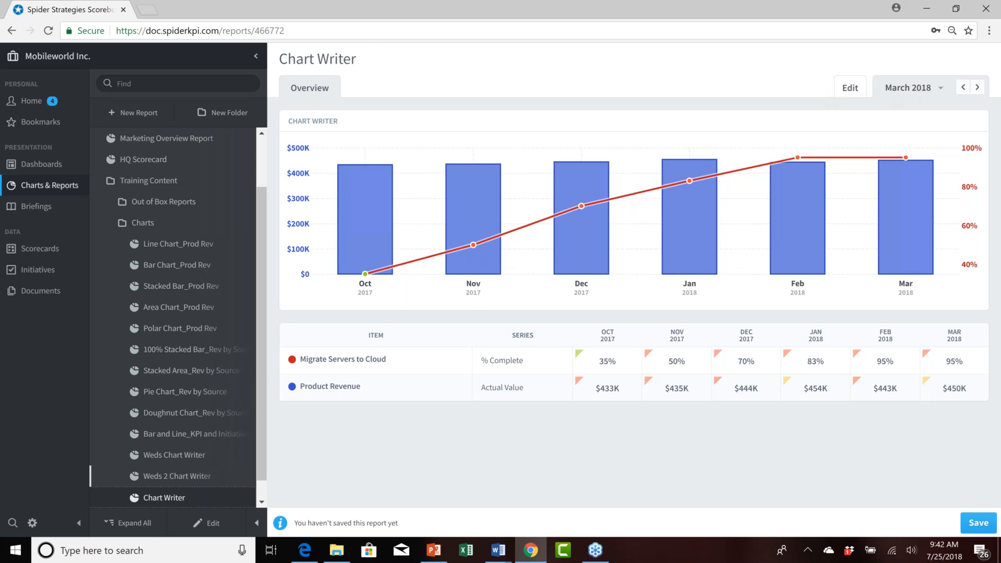
Create a new SQL Console report running the query select * from loginhistory.
{"action": "left_click", "coordinate": [110, 225]}
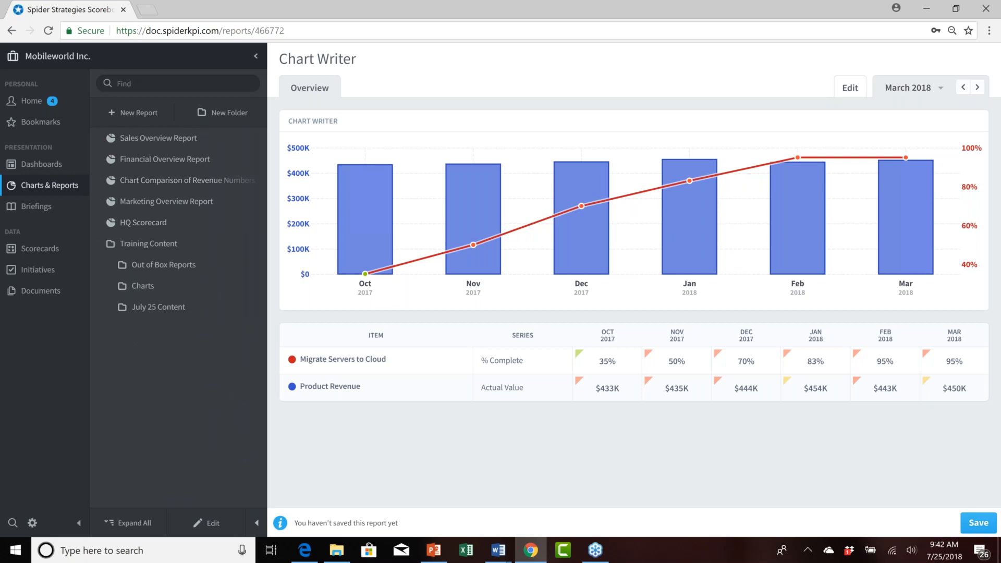
{"action": "left_click", "coordinate": [144, 118]}
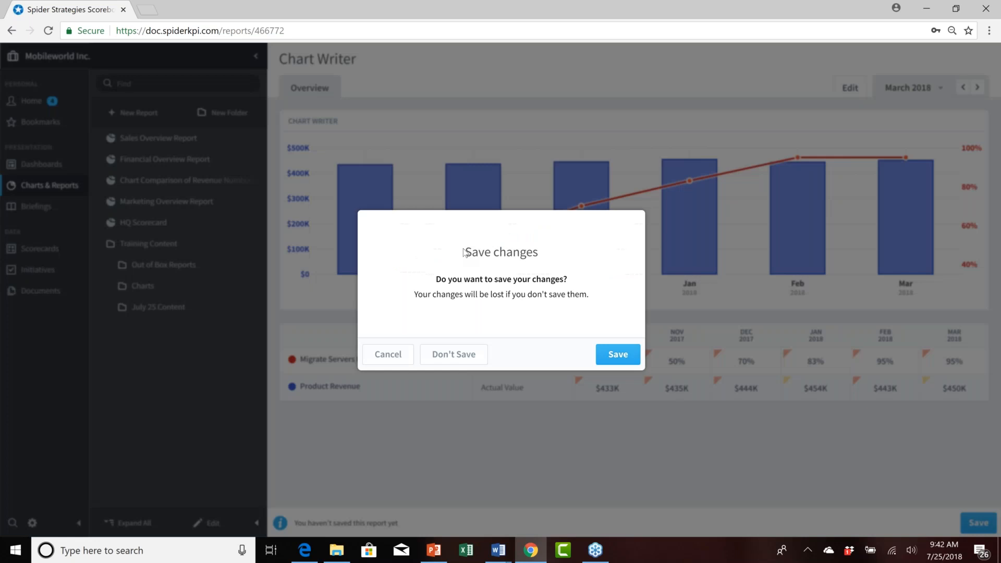
{"action": "left_click", "coordinate": [454, 355]}
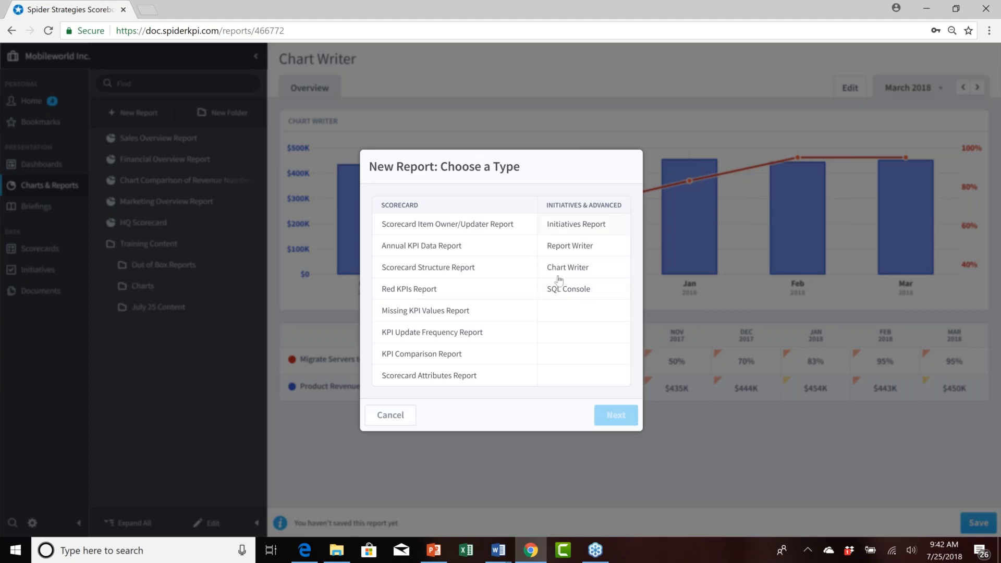
{"action": "left_click", "coordinate": [582, 293]}
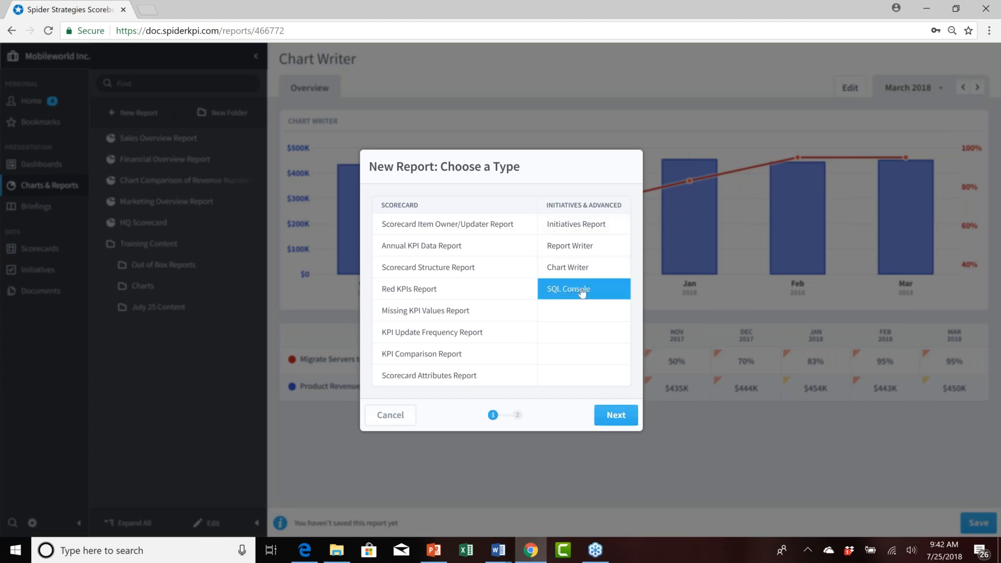
{"action": "left_click", "coordinate": [615, 415]}
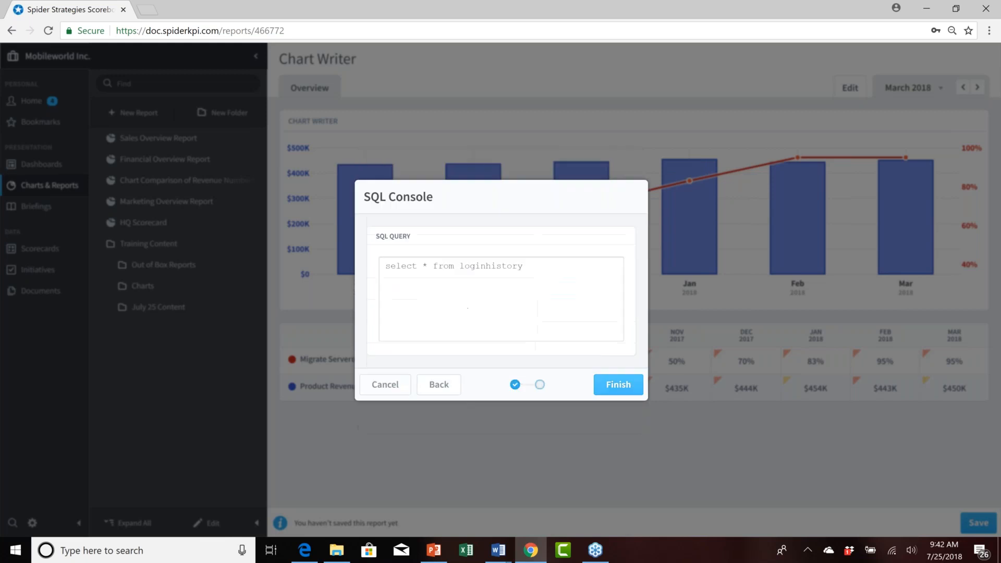
{"action": "left_click", "coordinate": [540, 267]}
{"action": "left_click_drag", "start_coordinate": [538, 265], "coordinate": [345, 253]}
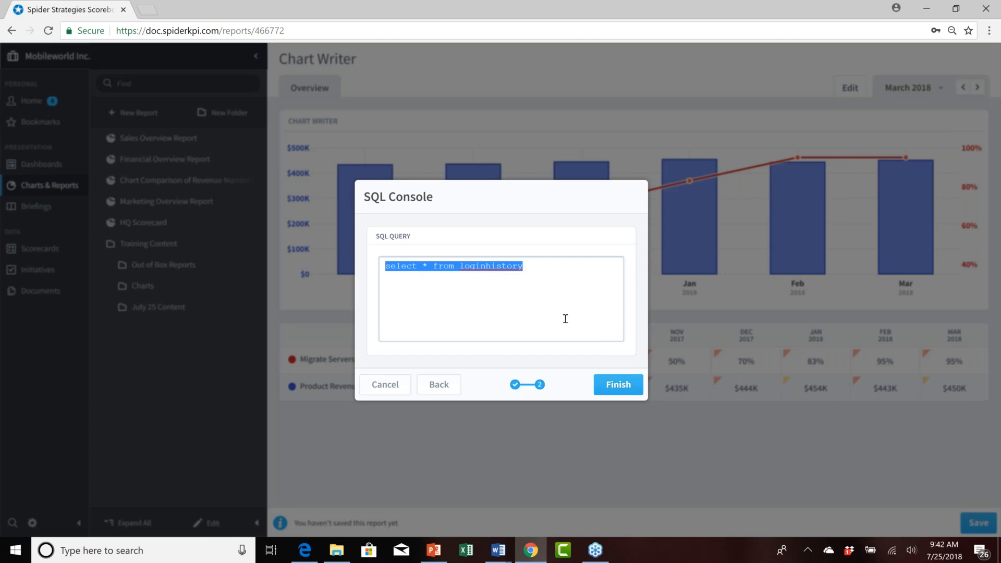
{"action": "left_click", "coordinate": [618, 387]}
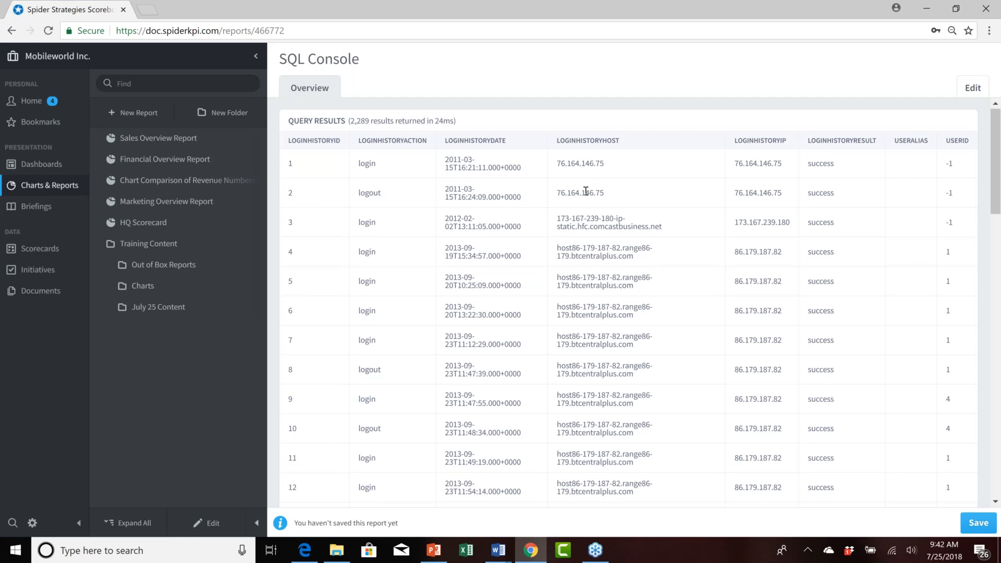
Scroll through the login history query results.
{"action": "scroll", "coordinate": [586, 191], "scroll_direction": "down", "scroll_amount": 15}
{"action": "scroll", "coordinate": [626, 302], "scroll_direction": "down", "scroll_amount": 8}
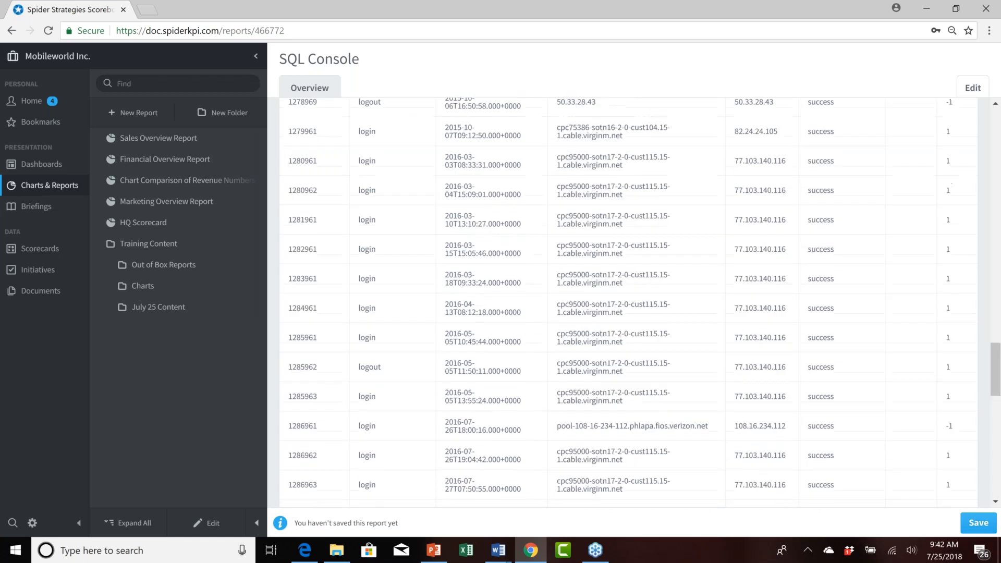
{"action": "scroll", "coordinate": [625, 303], "scroll_direction": "up", "scroll_amount": 20}
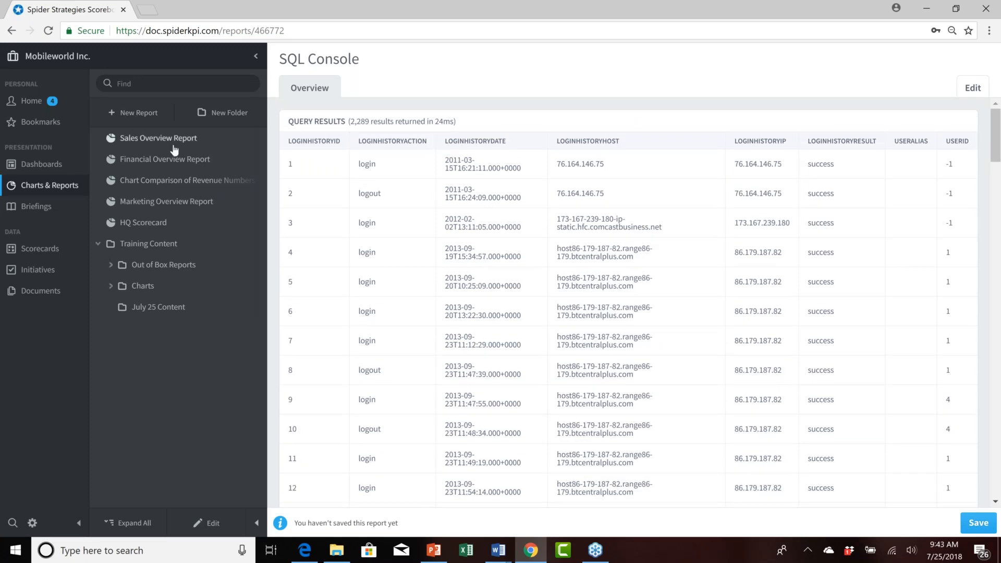
{"action": "left_click", "coordinate": [139, 113]}
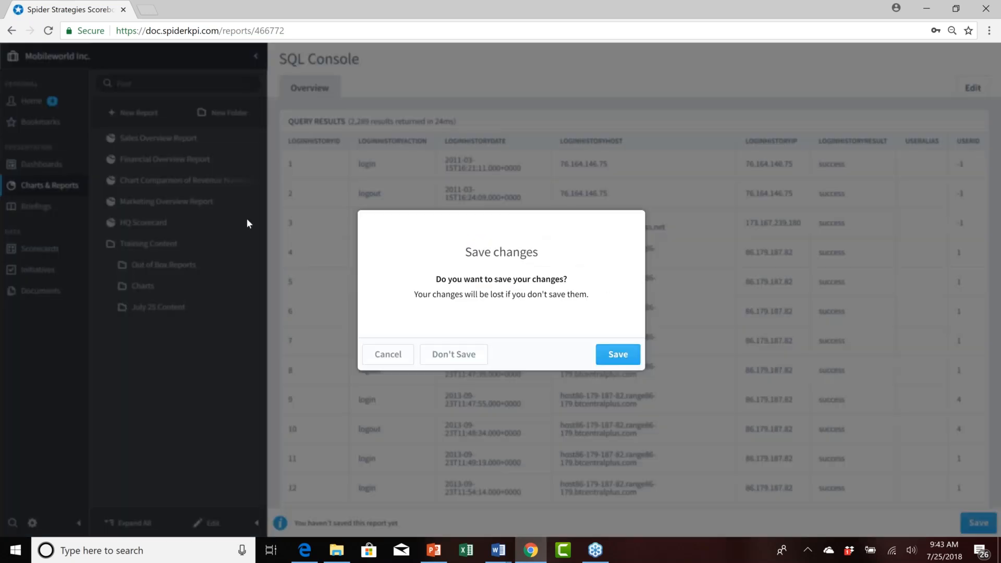
{"action": "left_click", "coordinate": [451, 357]}
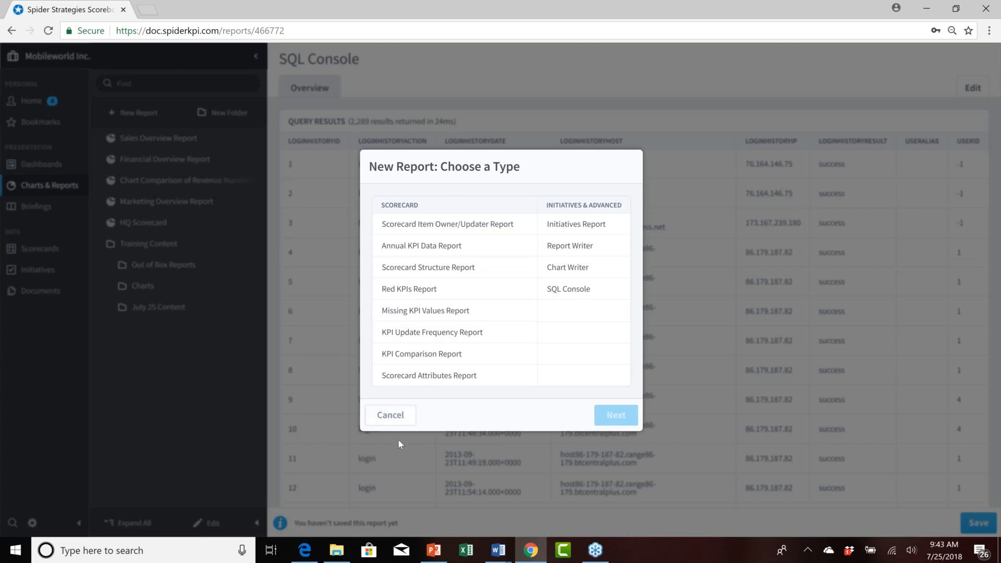
{"action": "left_click", "coordinate": [406, 414]}
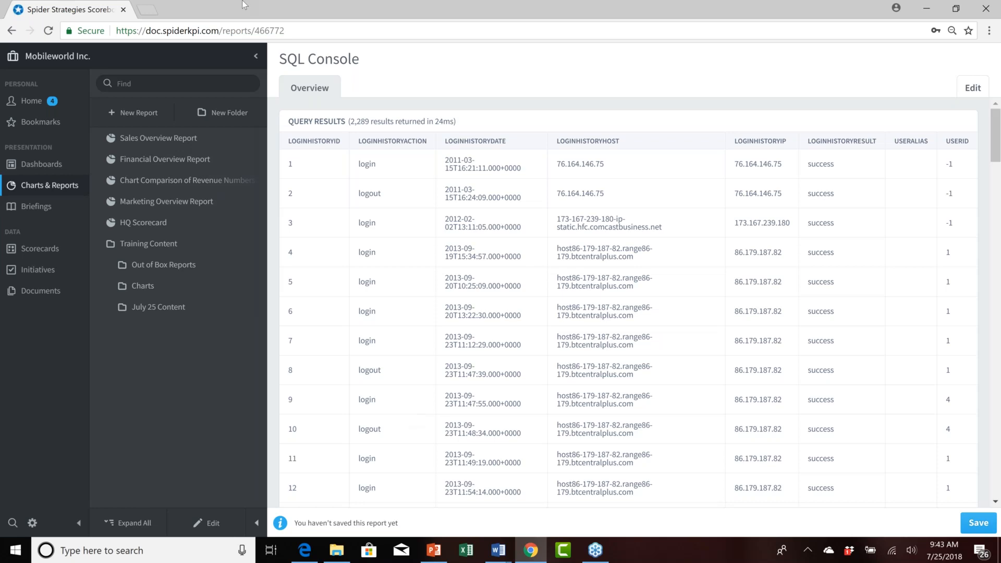
Start a new Report Writer report with the Id, Updaters, Owners, Score and KPI Value columns.
{"action": "left_click", "coordinate": [150, 114]}
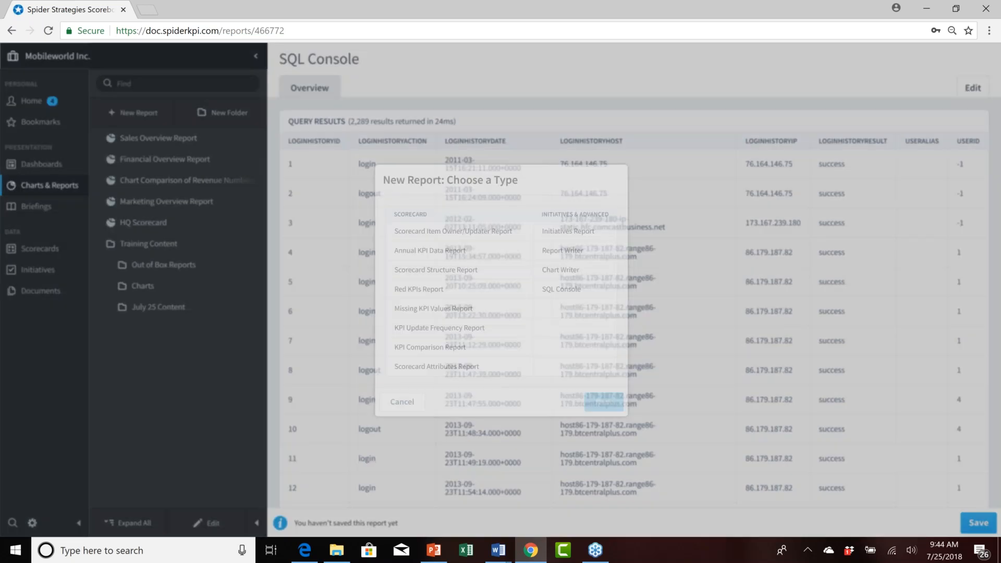
{"action": "left_click", "coordinate": [582, 245]}
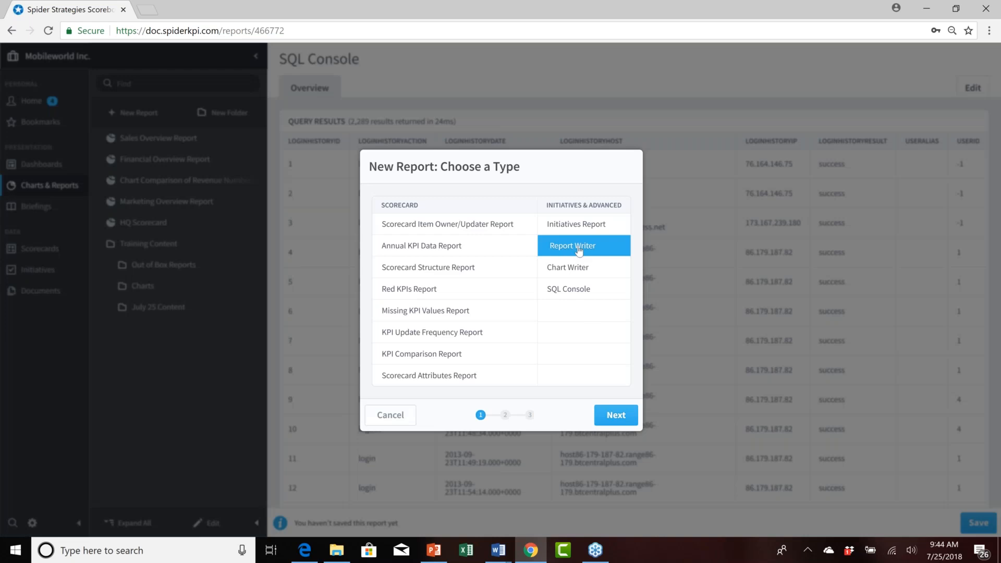
{"action": "left_click", "coordinate": [616, 415]}
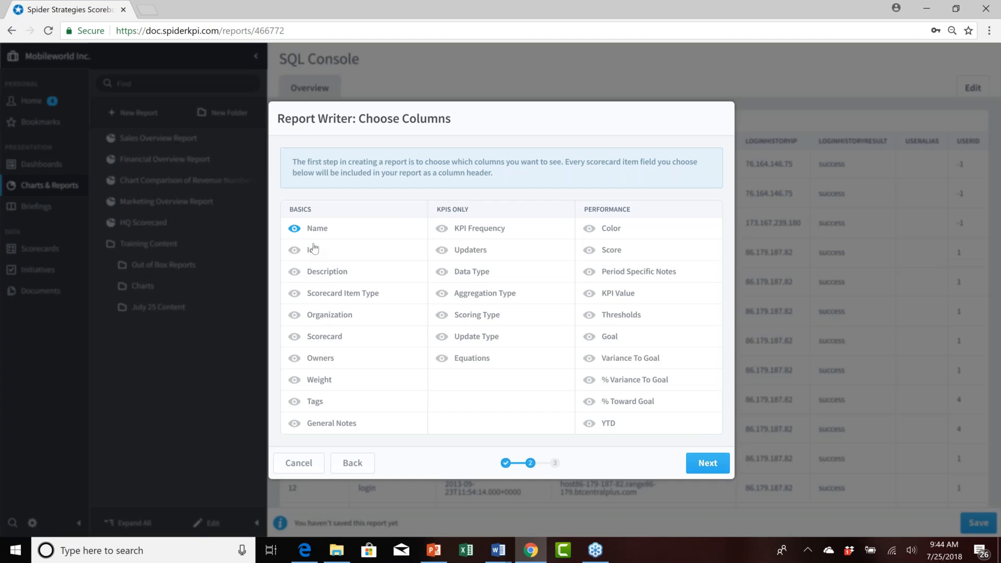
{"action": "left_click", "coordinate": [314, 251]}
{"action": "left_click", "coordinate": [472, 252]}
{"action": "left_click", "coordinate": [323, 358]}
{"action": "left_click", "coordinate": [622, 252]}
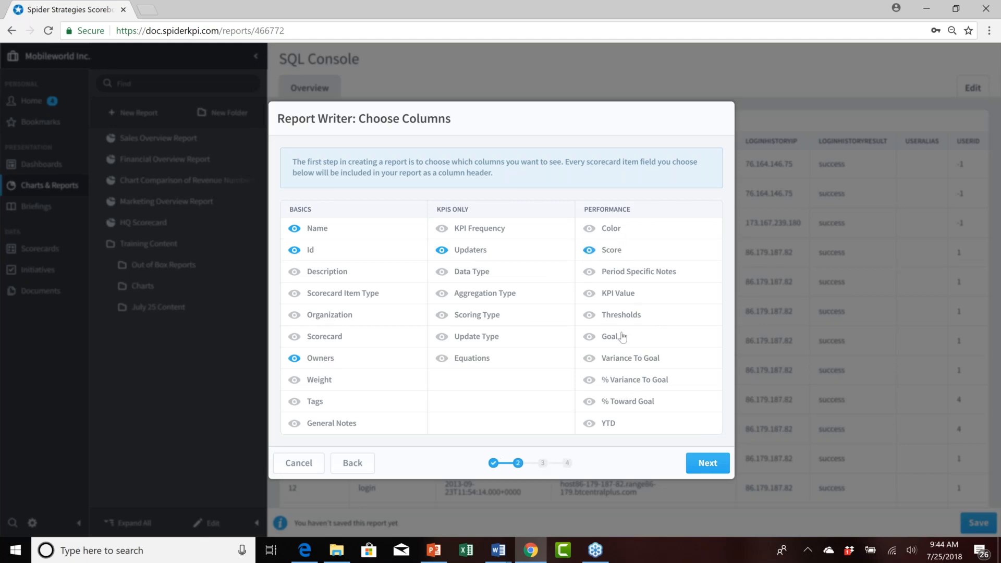
{"action": "left_click", "coordinate": [627, 298]}
{"action": "left_click", "coordinate": [711, 463]}
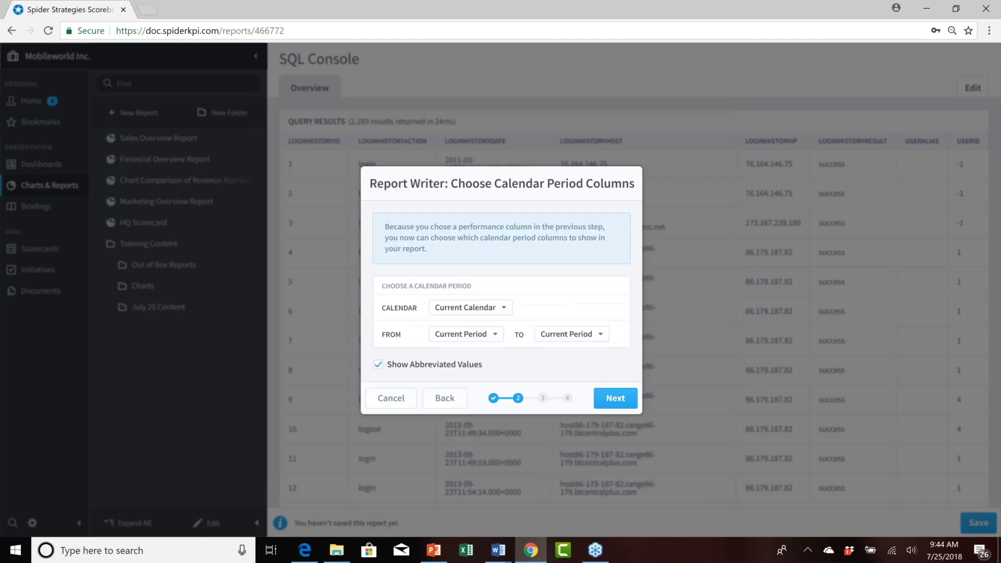
Set the report's calendar period columns to run from 2 Periods Earlier to Current Period.
{"action": "left_click", "coordinate": [493, 336]}
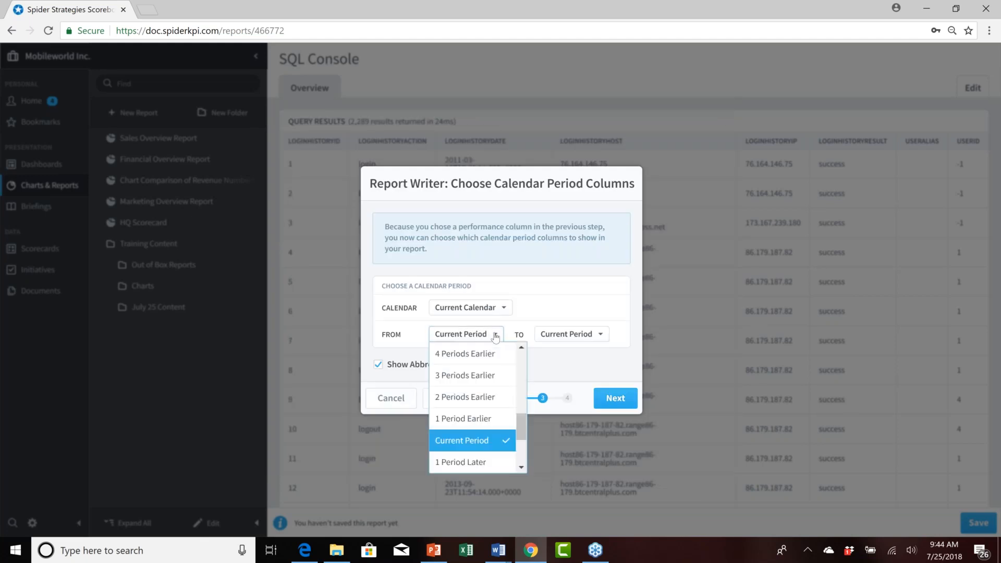
{"action": "left_click", "coordinate": [483, 397]}
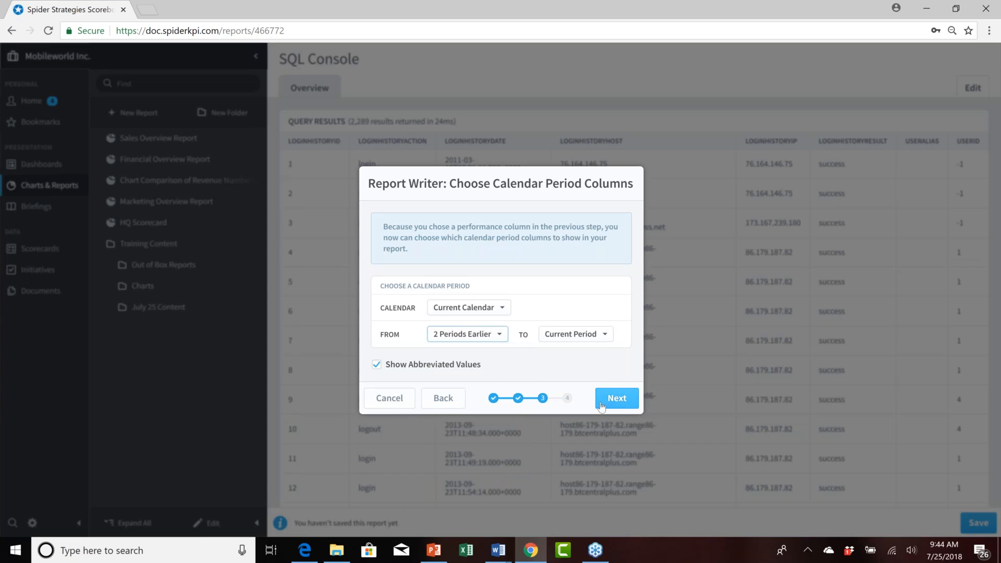
{"action": "left_click", "coordinate": [618, 399]}
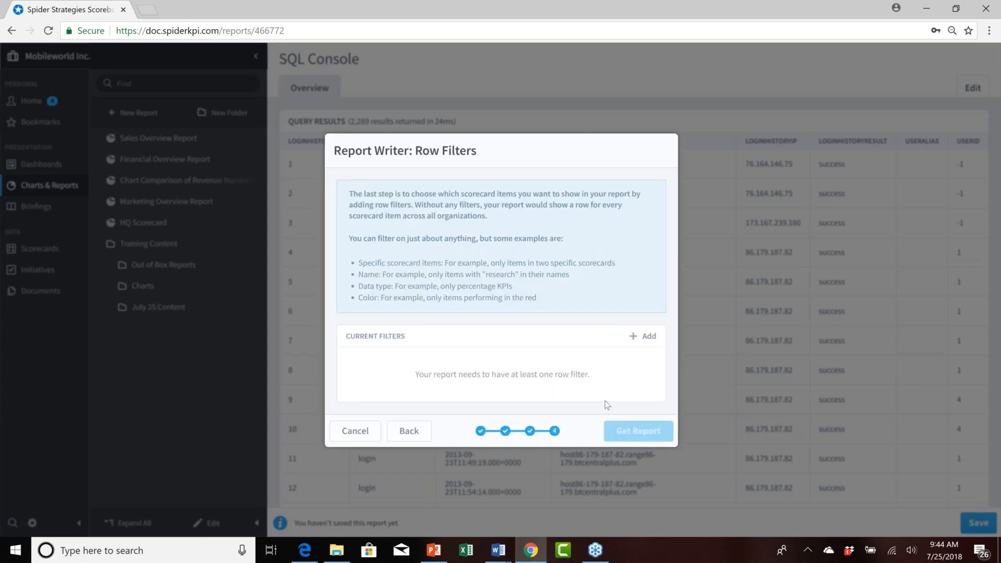
Add a Specific Scorecard Items row filter for the Information Technology scorecard item.
{"action": "left_click", "coordinate": [646, 337]}
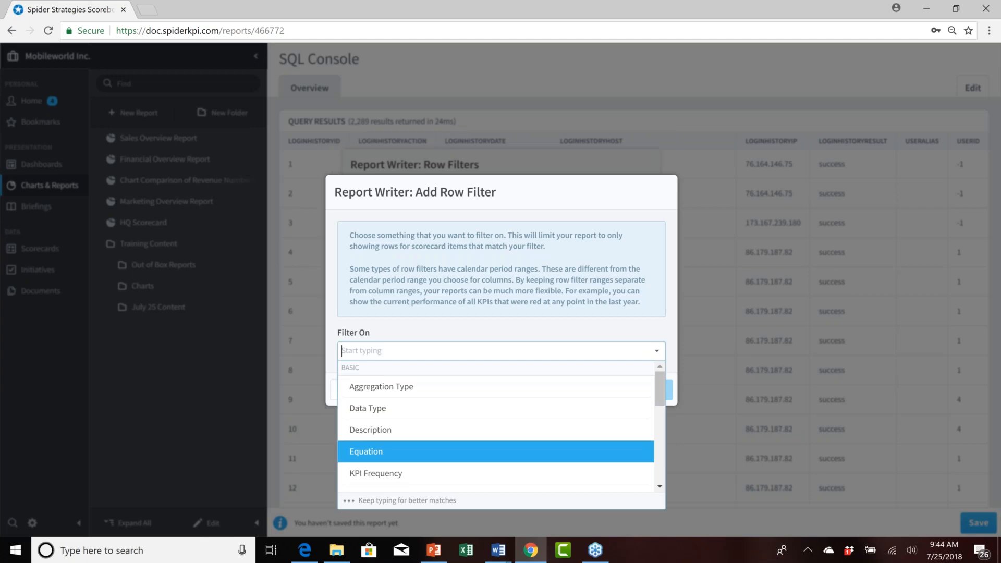
{"action": "scroll", "coordinate": [662, 476], "scroll_direction": "down", "scroll_amount": 2}
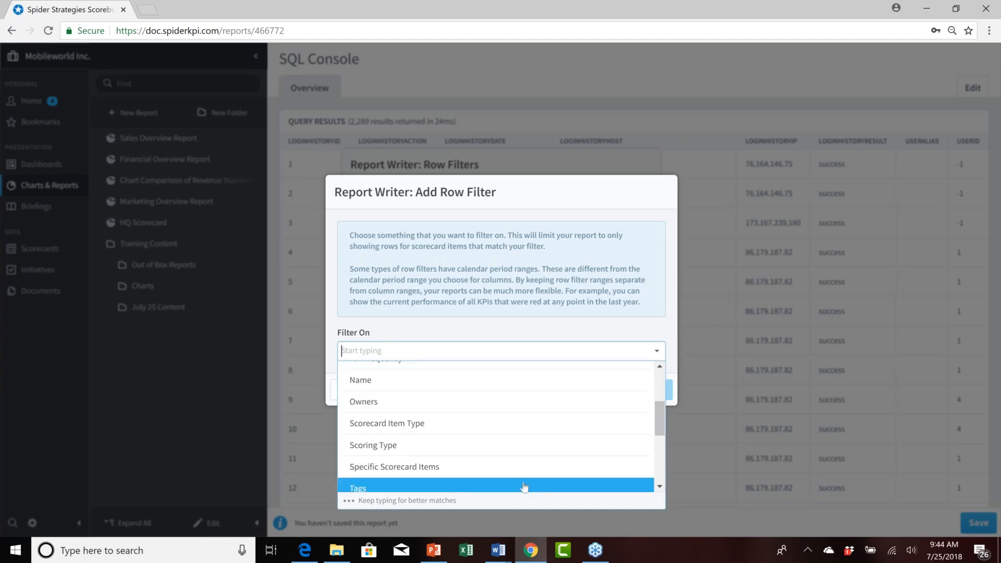
{"action": "left_click", "coordinate": [441, 467]}
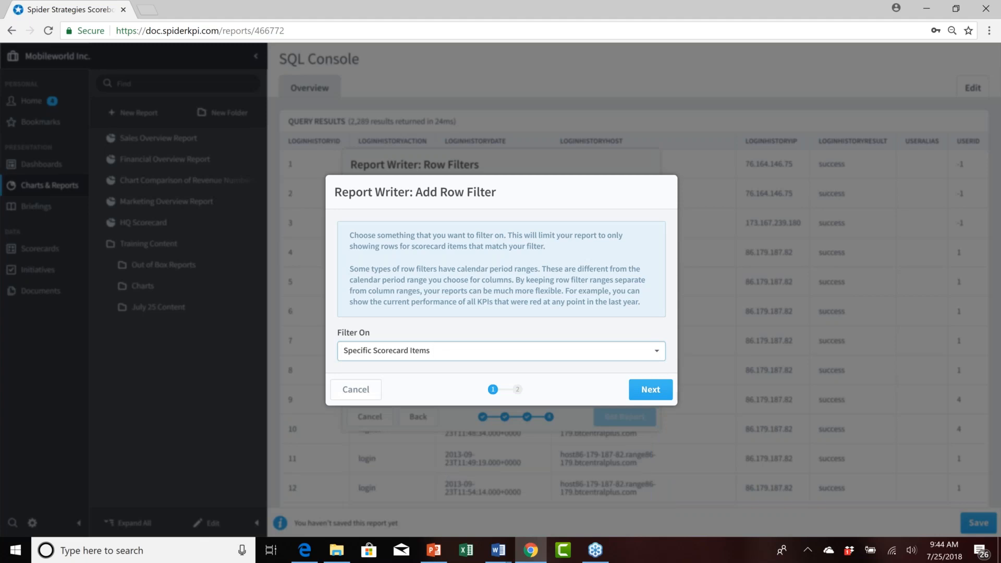
{"action": "left_click", "coordinate": [636, 390]}
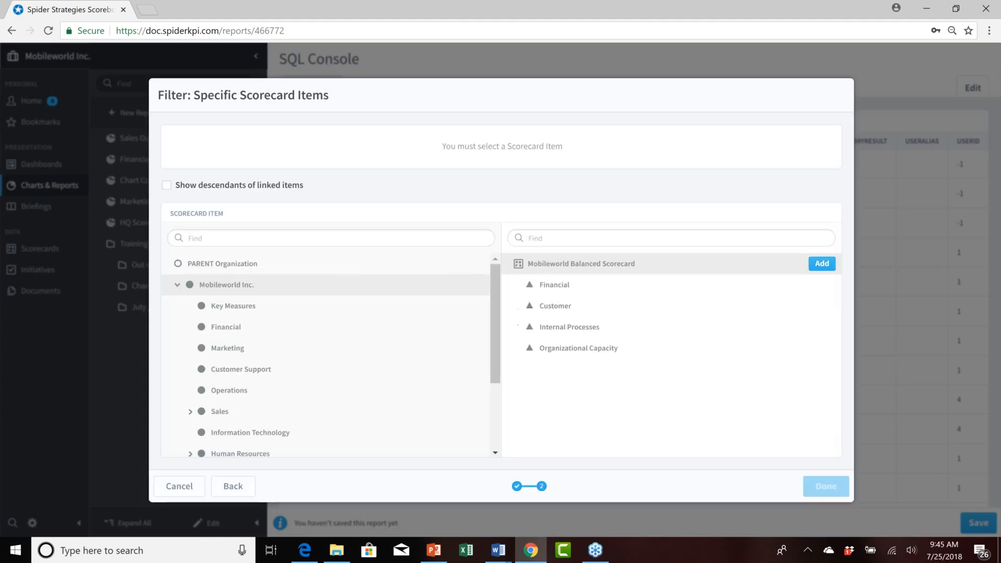
{"action": "scroll", "coordinate": [353, 277], "scroll_direction": "down", "scroll_amount": 3}
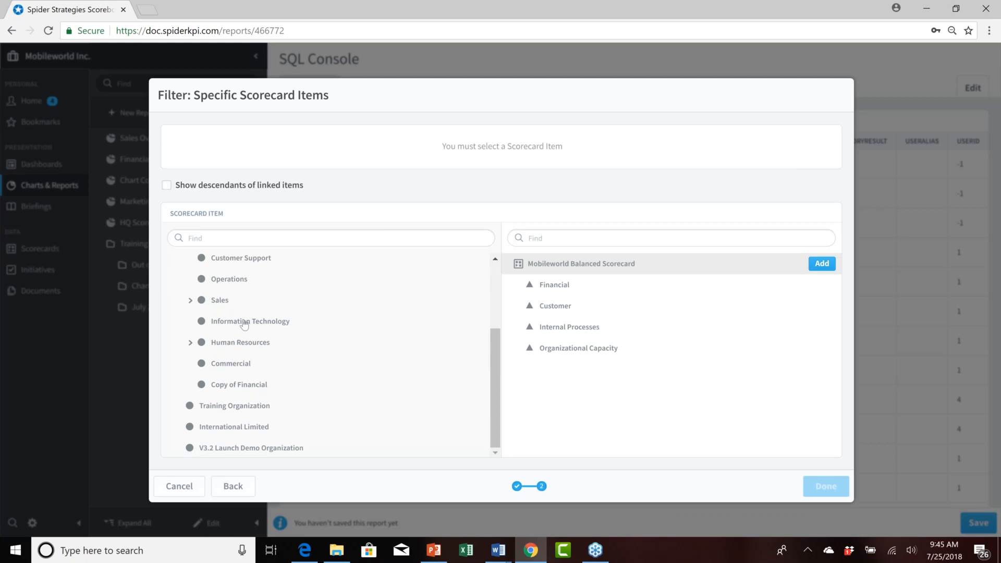
{"action": "left_click", "coordinate": [247, 322]}
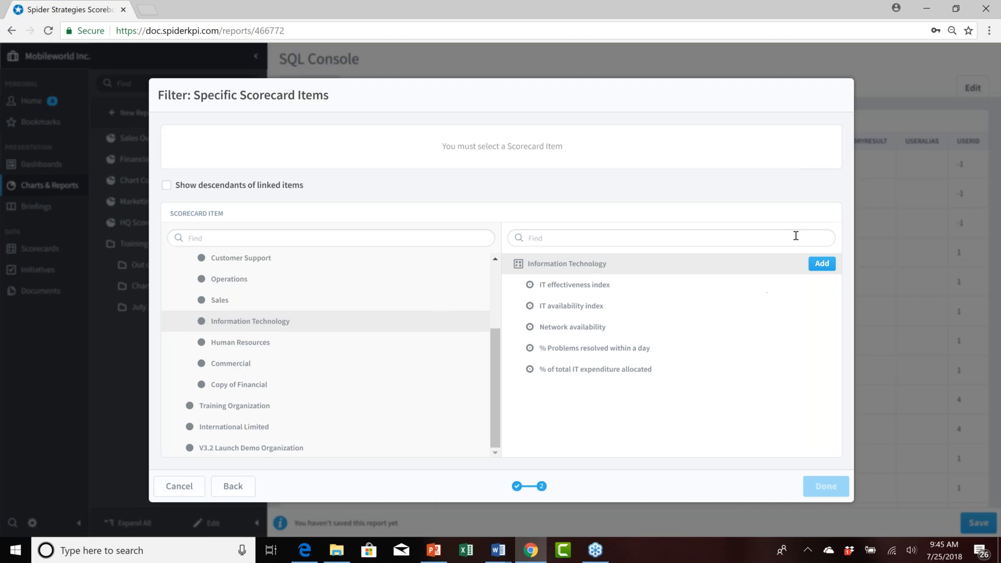
{"action": "left_click", "coordinate": [821, 264]}
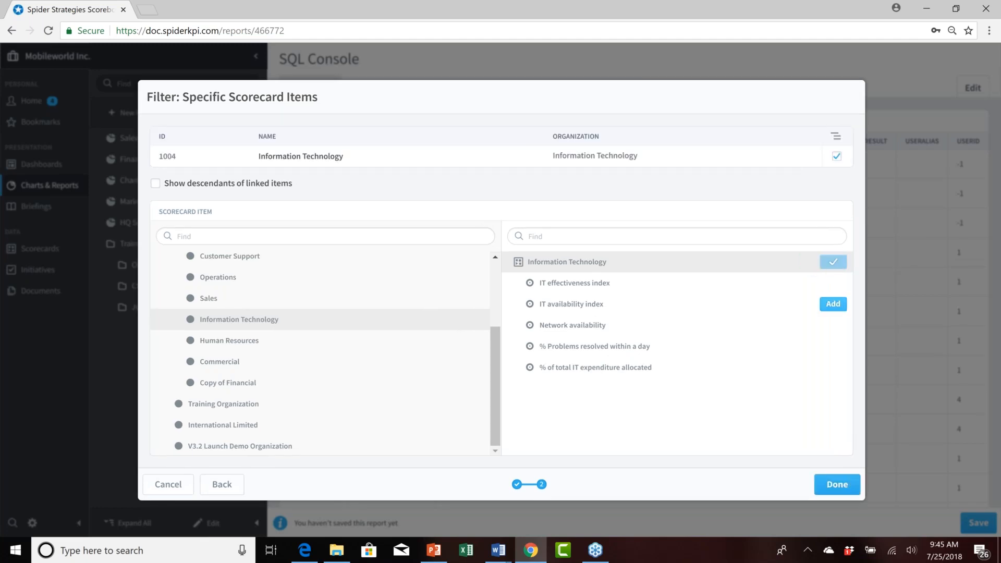
{"action": "left_click", "coordinate": [837, 485]}
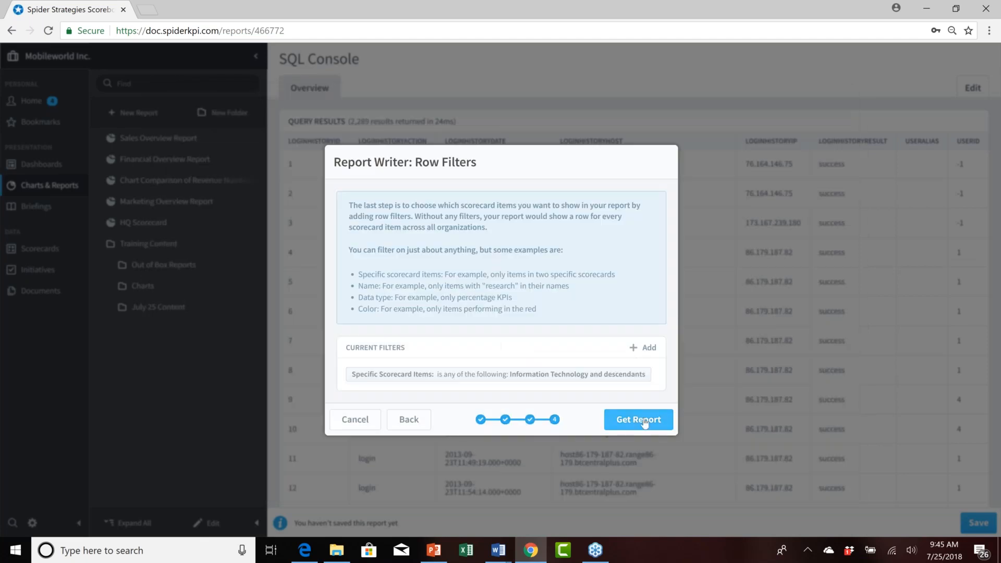
Generate the new Report Writer report from the wizard.
{"action": "left_click", "coordinate": [633, 414]}
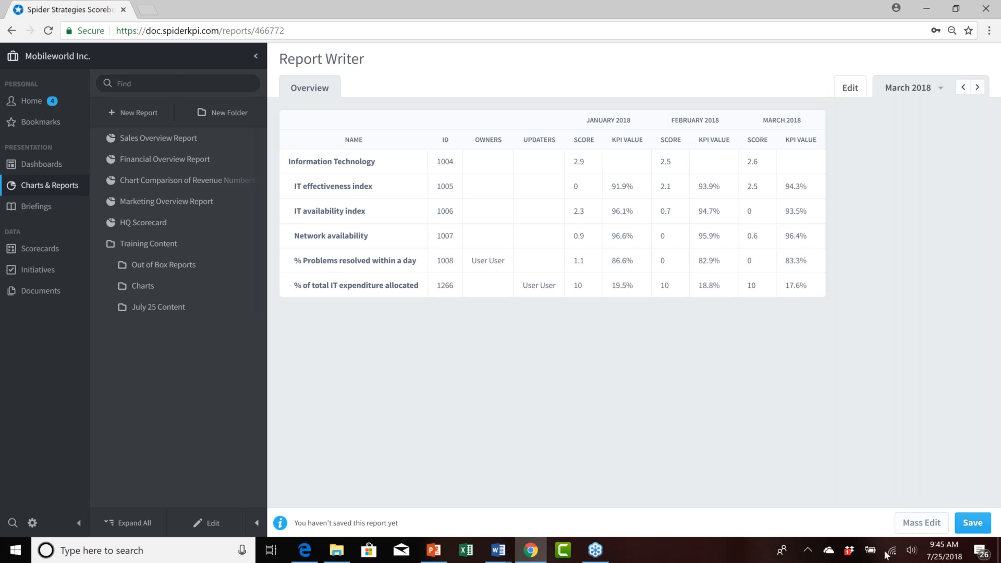
Mass edit all six scorecard items in the report, choosing Updaters as the field to change.
{"action": "left_click", "coordinate": [916, 524]}
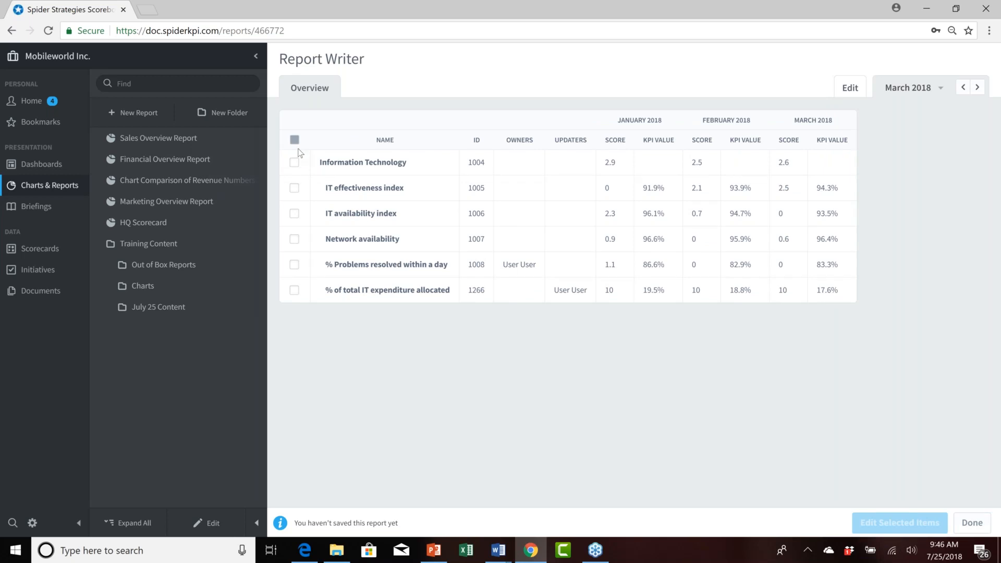
{"action": "left_click", "coordinate": [295, 191]}
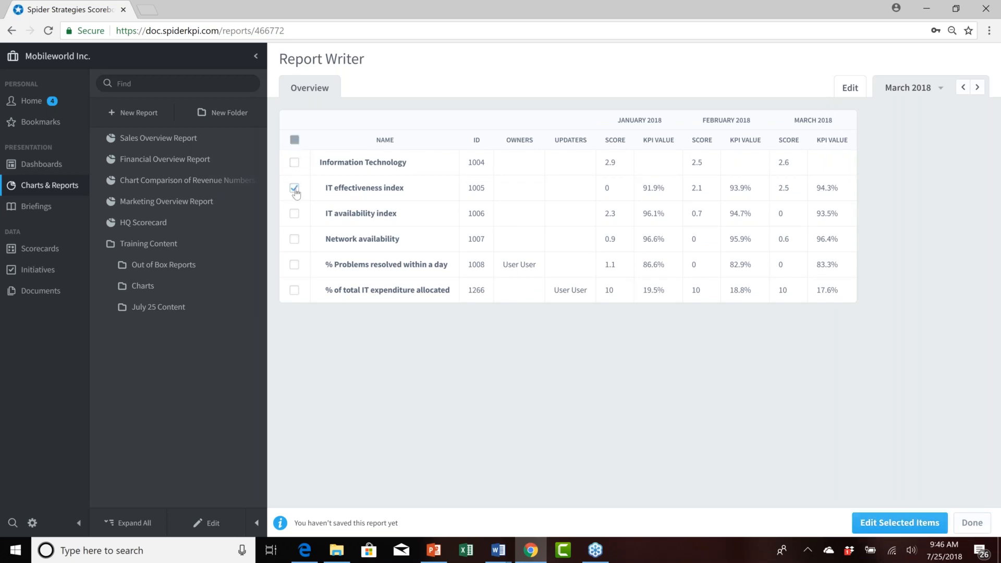
{"action": "left_click", "coordinate": [294, 214]}
{"action": "left_click", "coordinate": [295, 240]}
{"action": "left_click", "coordinate": [295, 266]}
{"action": "left_click", "coordinate": [292, 295]}
{"action": "left_click", "coordinate": [294, 164]}
{"action": "left_click", "coordinate": [907, 524]}
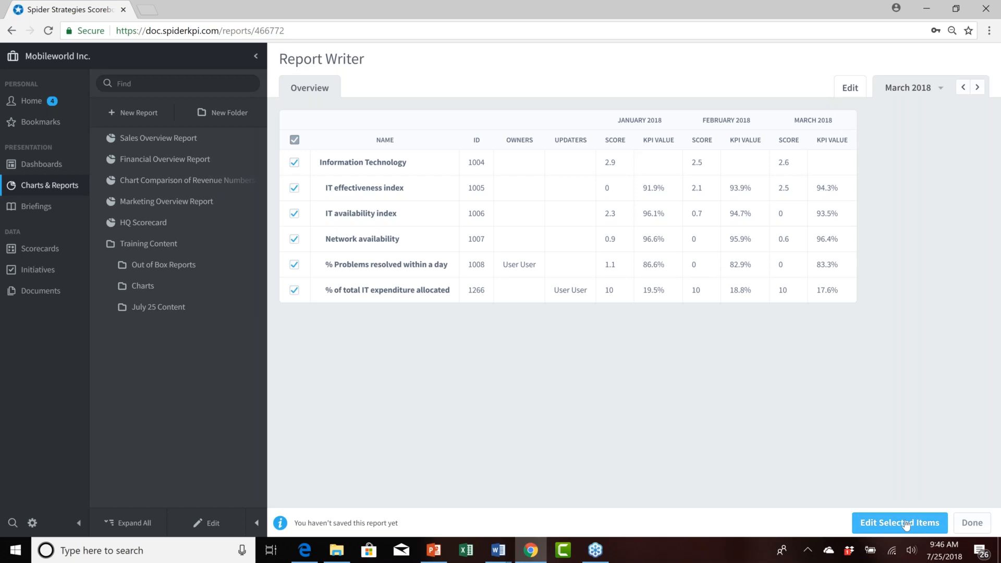
{"action": "left_click", "coordinate": [906, 524]}
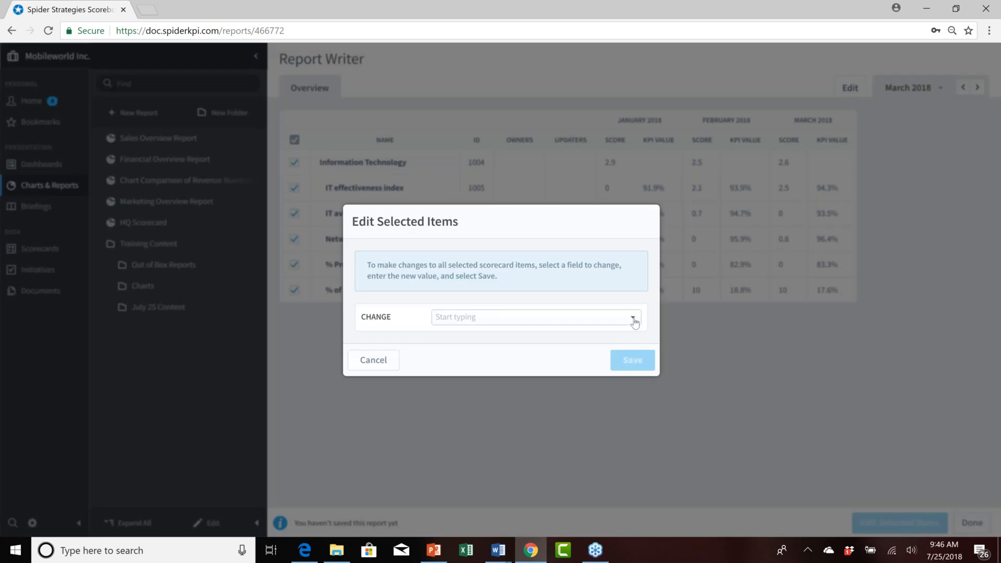
{"action": "left_click", "coordinate": [631, 320]}
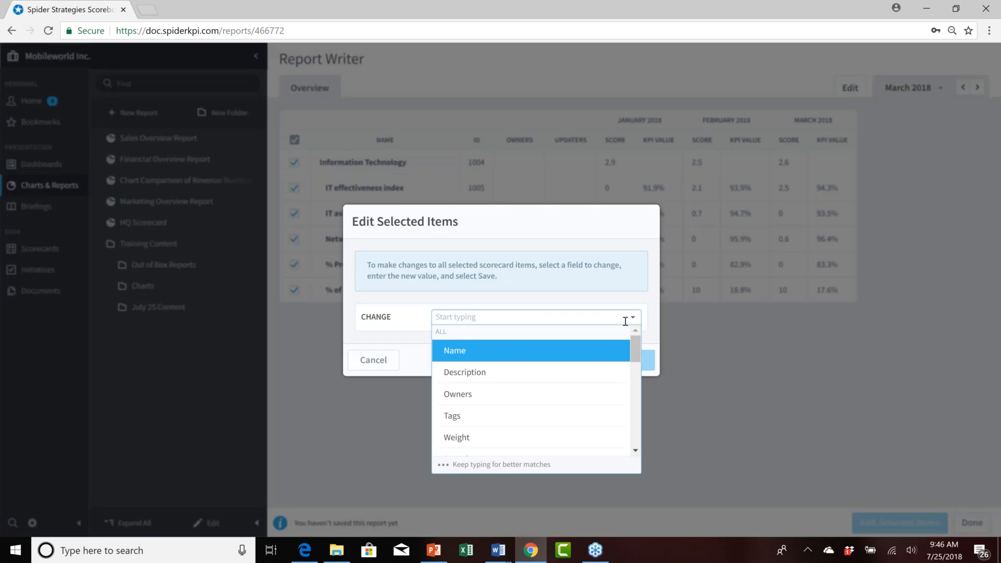
{"action": "scroll", "coordinate": [594, 399], "scroll_direction": "down", "scroll_amount": 5}
{"action": "scroll", "coordinate": [595, 398], "scroll_direction": "up", "scroll_amount": 3}
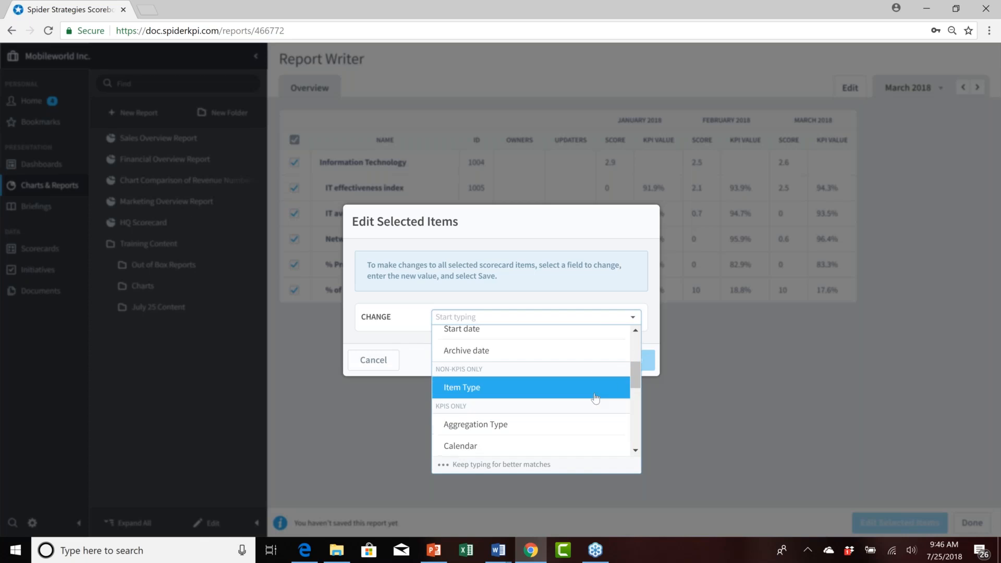
{"action": "scroll", "coordinate": [595, 399], "scroll_direction": "down", "scroll_amount": 3}
{"action": "scroll", "coordinate": [595, 400], "scroll_direction": "down", "scroll_amount": 5}
{"action": "scroll", "coordinate": [541, 420], "scroll_direction": "up", "scroll_amount": 3}
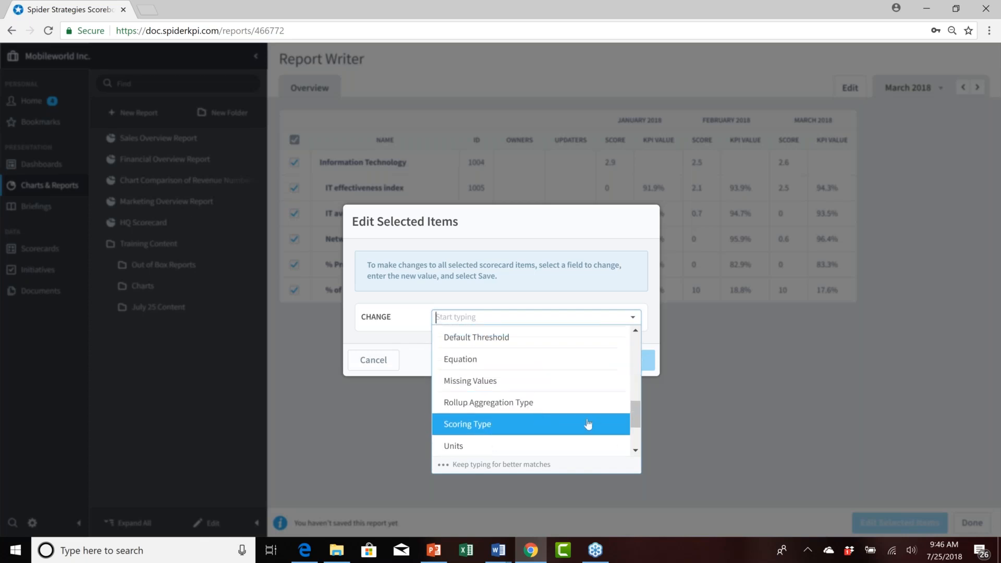
{"action": "scroll", "coordinate": [565, 440], "scroll_direction": "up", "scroll_amount": 3}
{"action": "scroll", "coordinate": [568, 441], "scroll_direction": "down", "scroll_amount": 3}
{"action": "scroll", "coordinate": [568, 440], "scroll_direction": "down", "scroll_amount": 4}
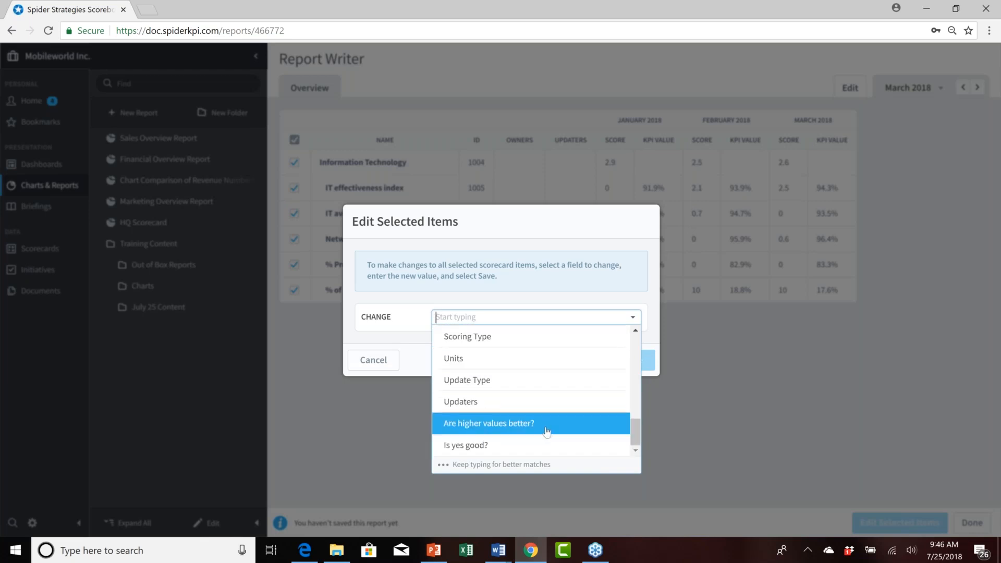
{"action": "scroll", "coordinate": [546, 431], "scroll_direction": "up", "scroll_amount": 3}
{"action": "scroll", "coordinate": [547, 443], "scroll_direction": "down", "scroll_amount": 3}
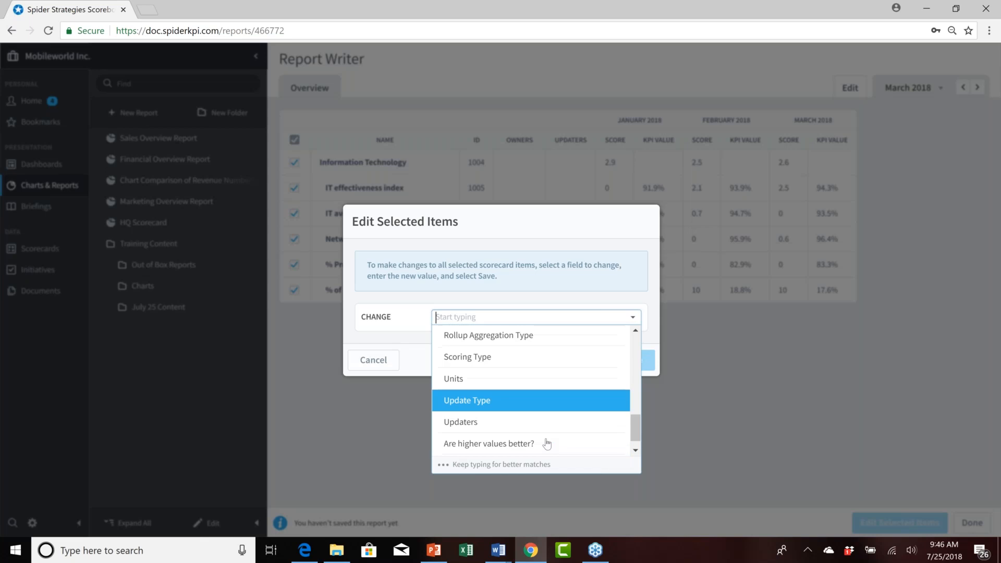
{"action": "left_click", "coordinate": [557, 410]}
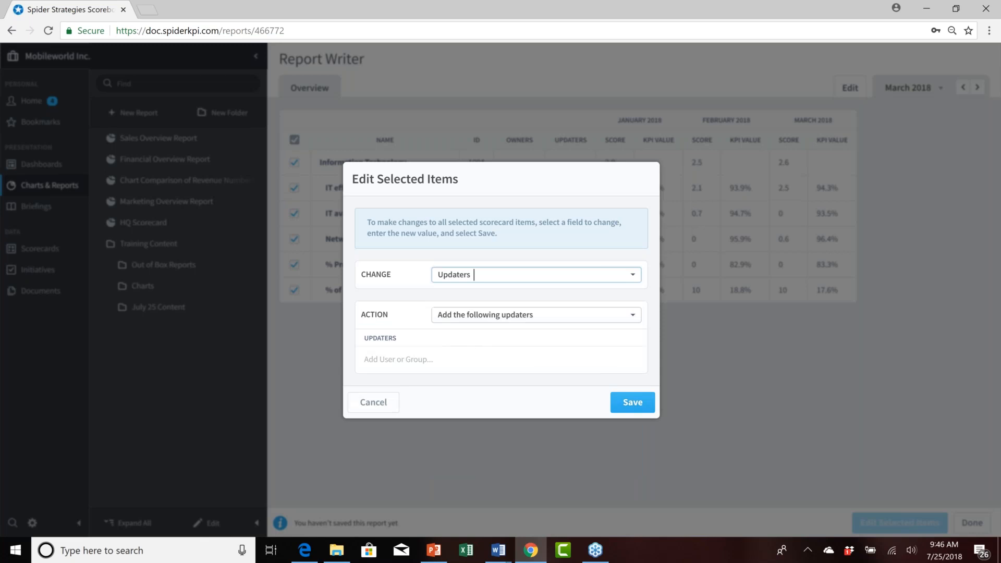
Add a user as an updater to all selected items, save the change, and finish mass editing.
{"action": "left_click", "coordinate": [446, 361]}
{"action": "left_click", "coordinate": [383, 433]}
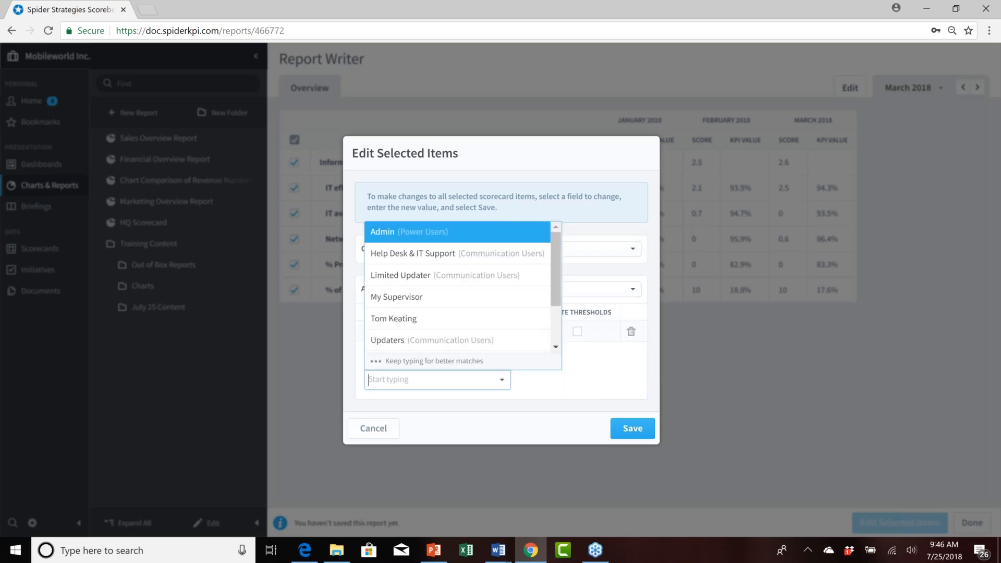
{"action": "scroll", "coordinate": [405, 334], "scroll_direction": "down", "scroll_amount": 3}
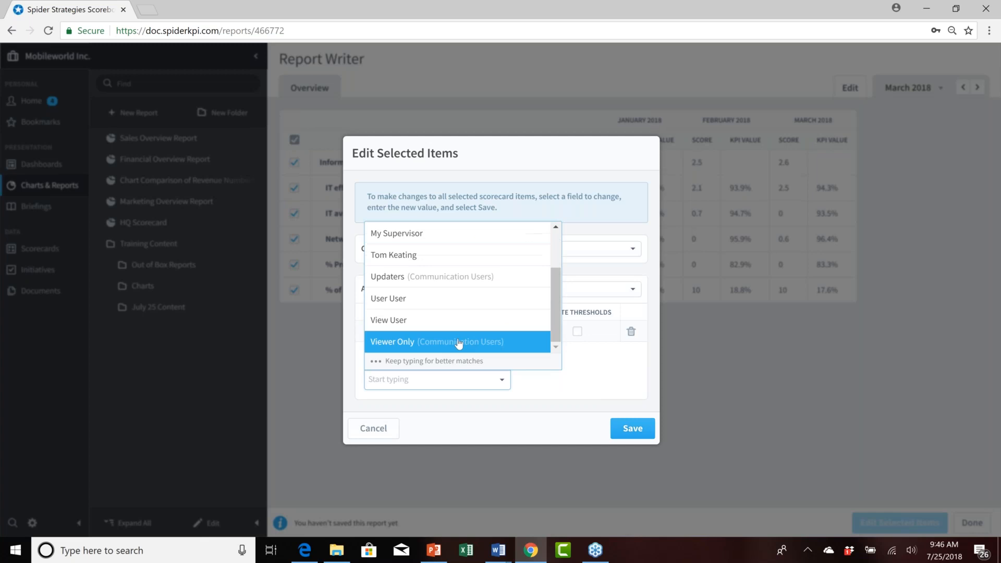
{"action": "left_click", "coordinate": [493, 434]}
{"action": "left_click_drag", "start_coordinate": [424, 332], "coordinate": [386, 332]}
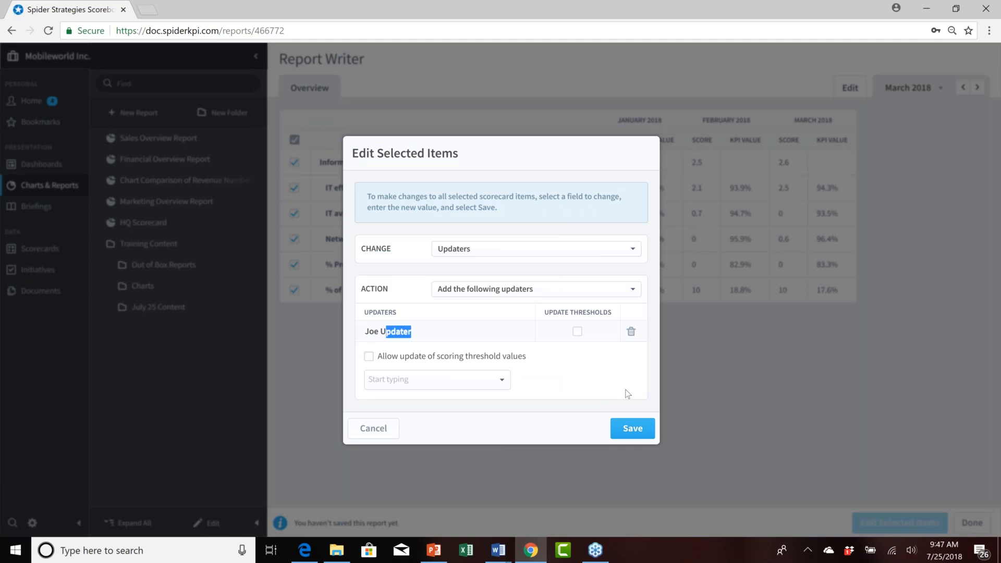
{"action": "left_click", "coordinate": [633, 428]}
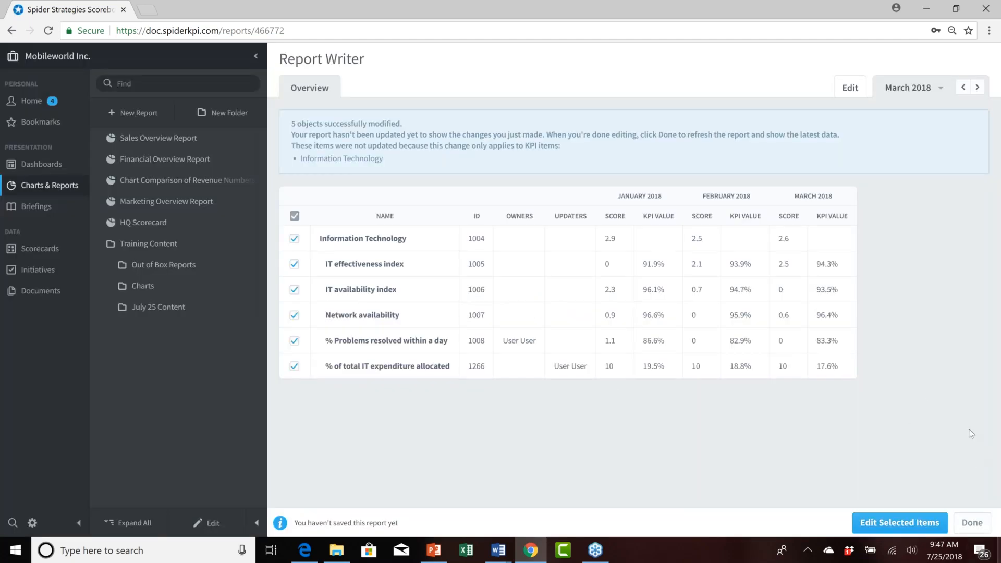
{"action": "left_click", "coordinate": [972, 523]}
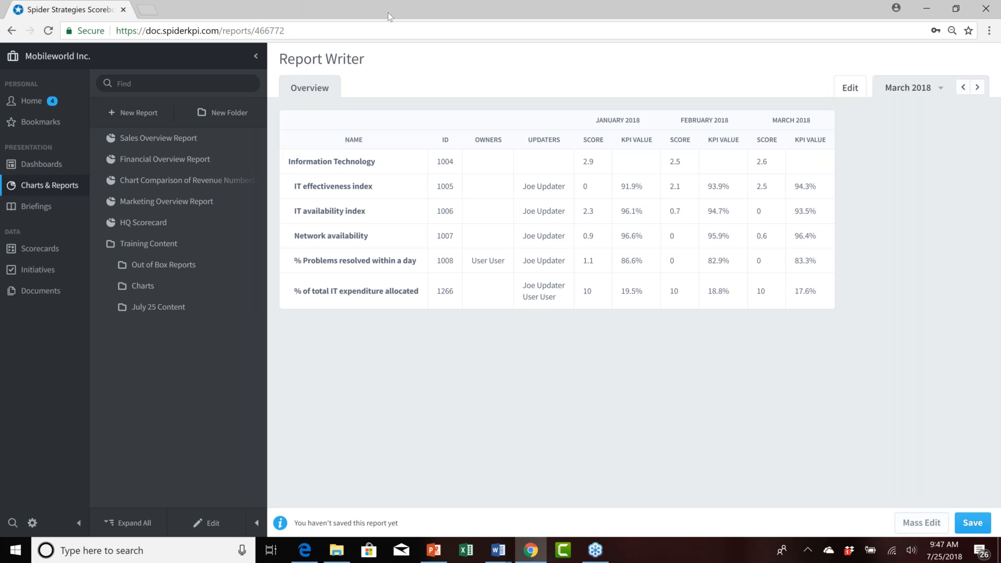
Switch to PowerPoint.
{"action": "left_click", "coordinate": [429, 554]}
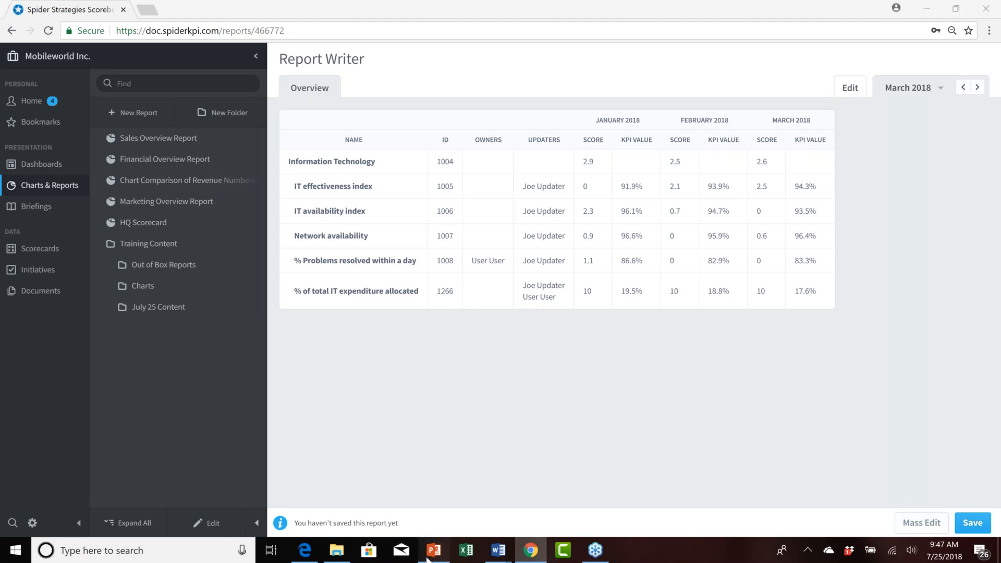